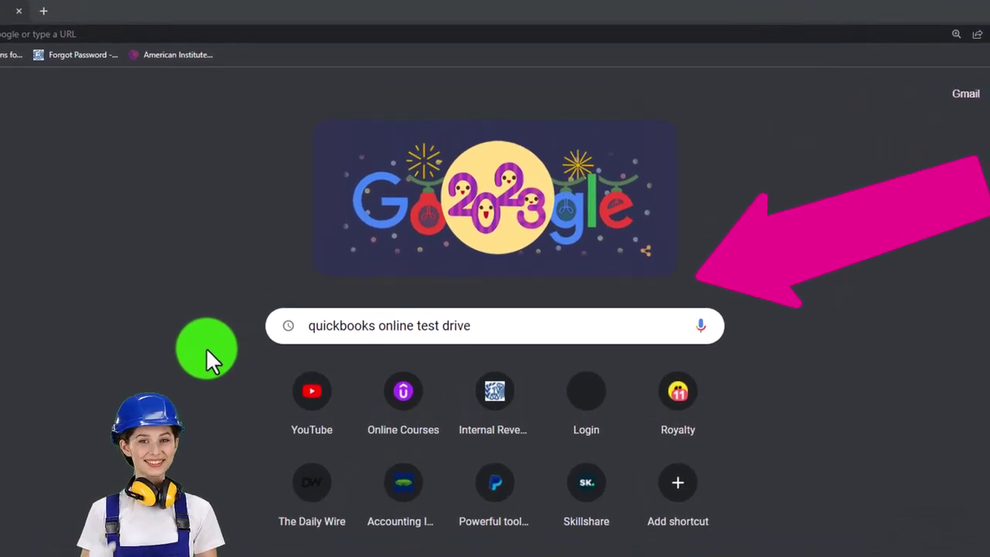
Search Google for "quickbooks online test drive" and open the Test drive QuickBooks Online article.
left_click(514, 326)
key("Return")
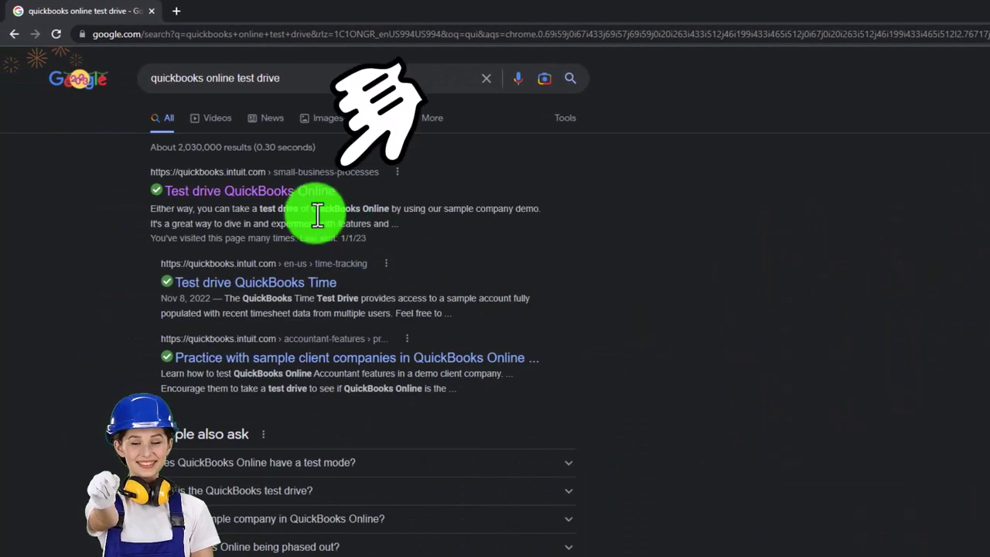
left_click(260, 193)
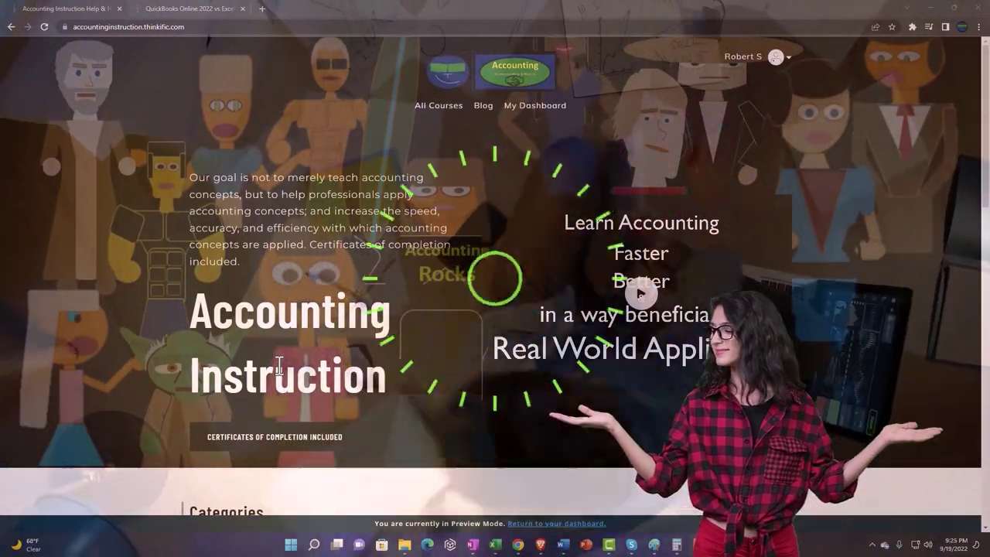
Browse the Accounting Instruction course categories and the OneNote - Getting Started 2022 section of the QuickBooks Online 2022 course.
scroll(135, 420, "down", 4)
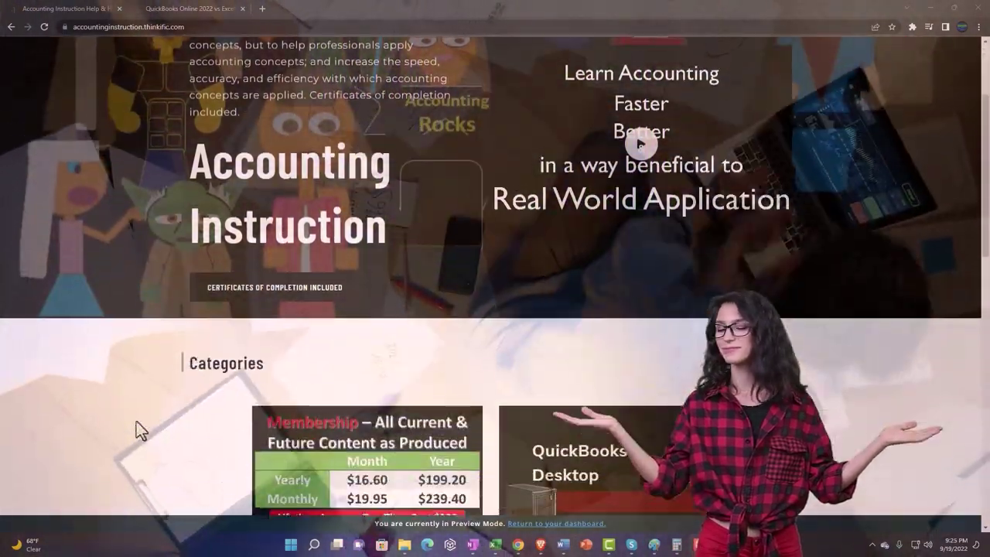
scroll(136, 422, "down", 3)
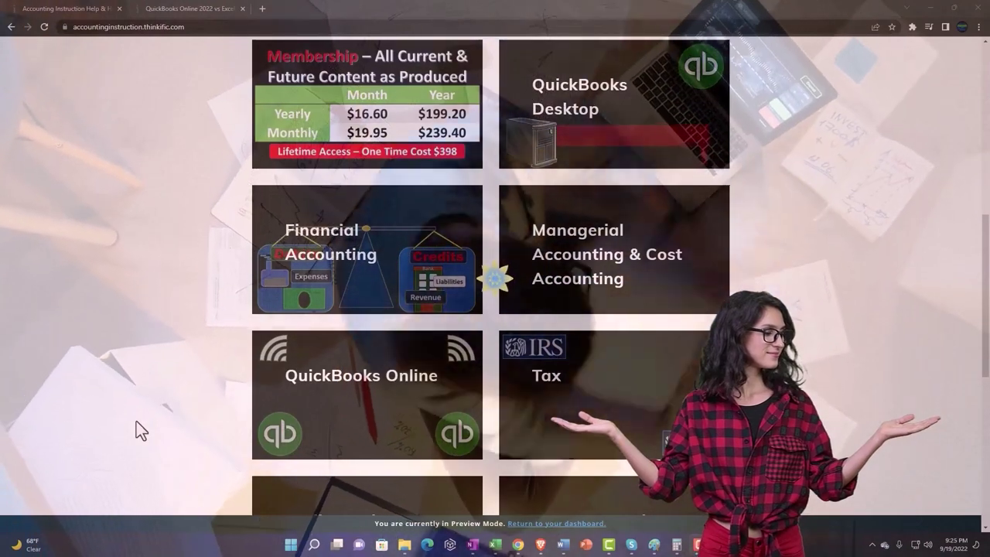
scroll(136, 422, "down", 5)
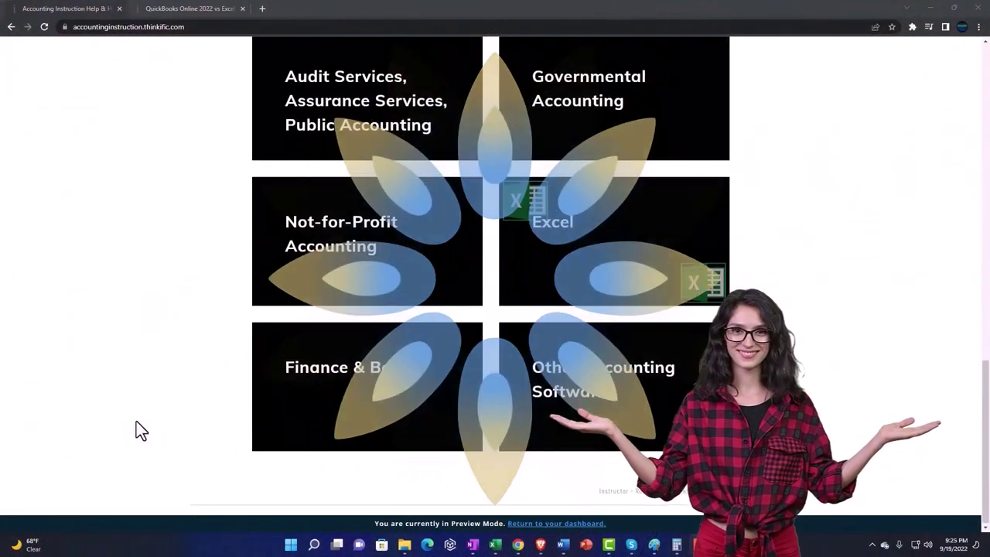
left_click(178, 10)
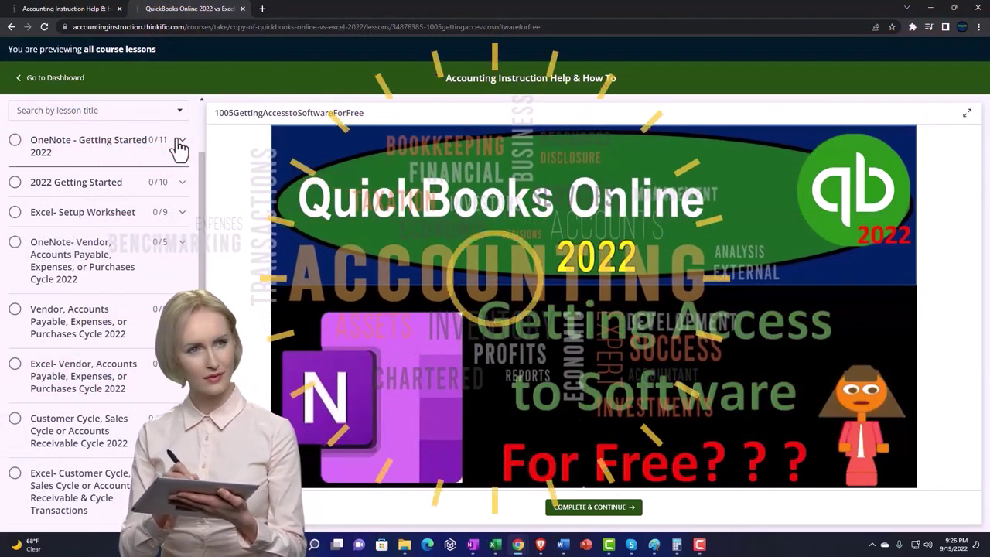
left_click(178, 142)
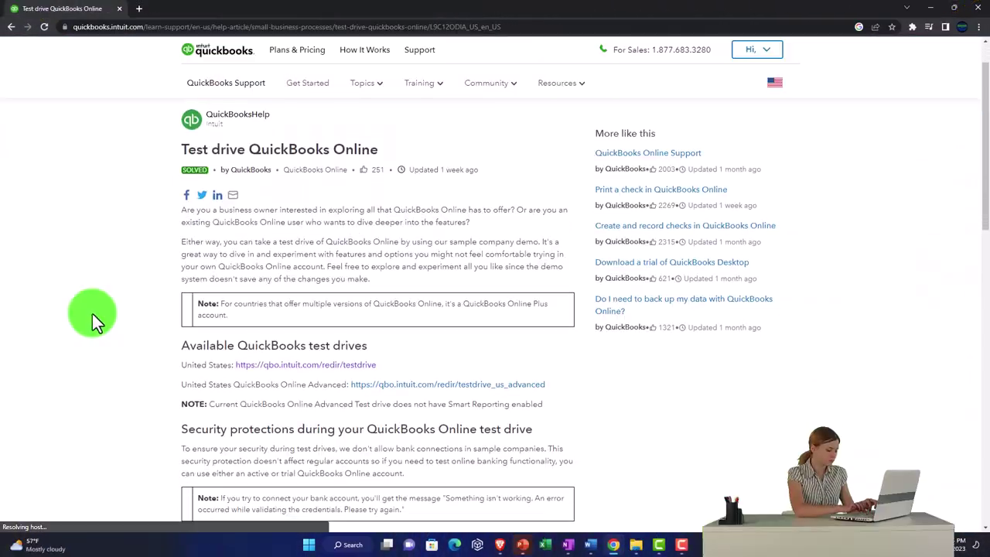
Open the United States QuickBooks Online test drive with the page enlarged, and check whether Accountant or Business view is in use.
left_click(255, 368)
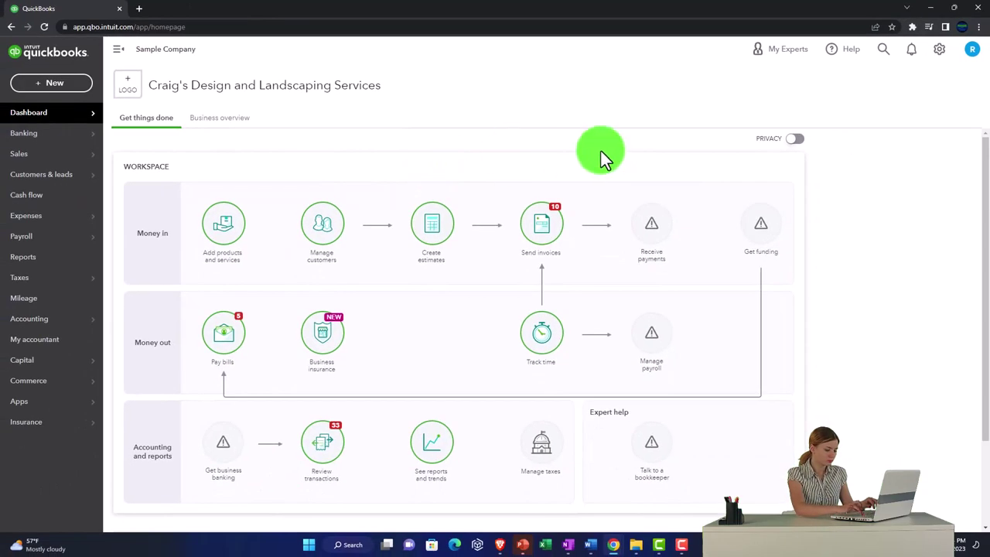
key("ctrl+plus")
key("ctrl+plus")
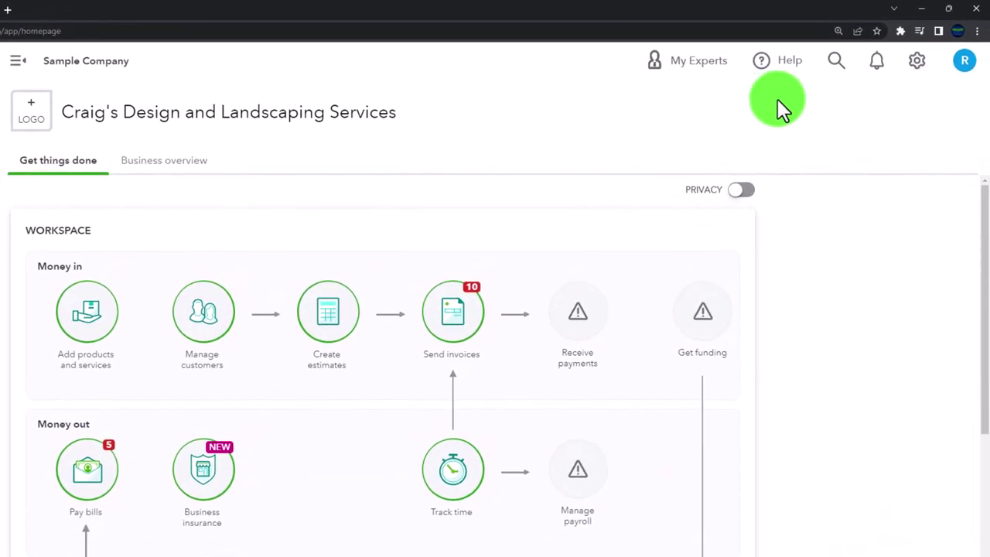
left_click(918, 63)
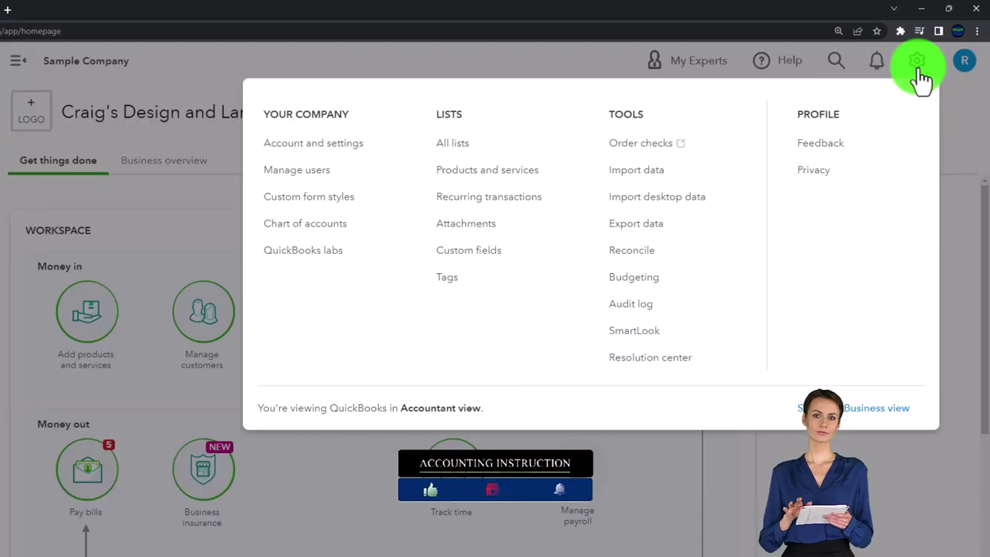
left_click(920, 414)
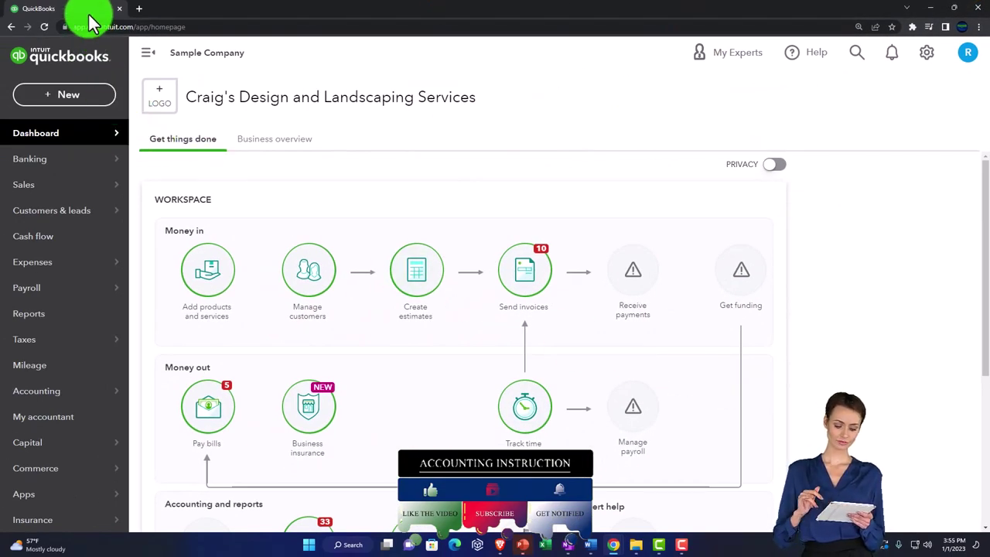
Duplicate the QuickBooks browser tab twice so the sample company is open in three tabs.
right_click(90, 15)
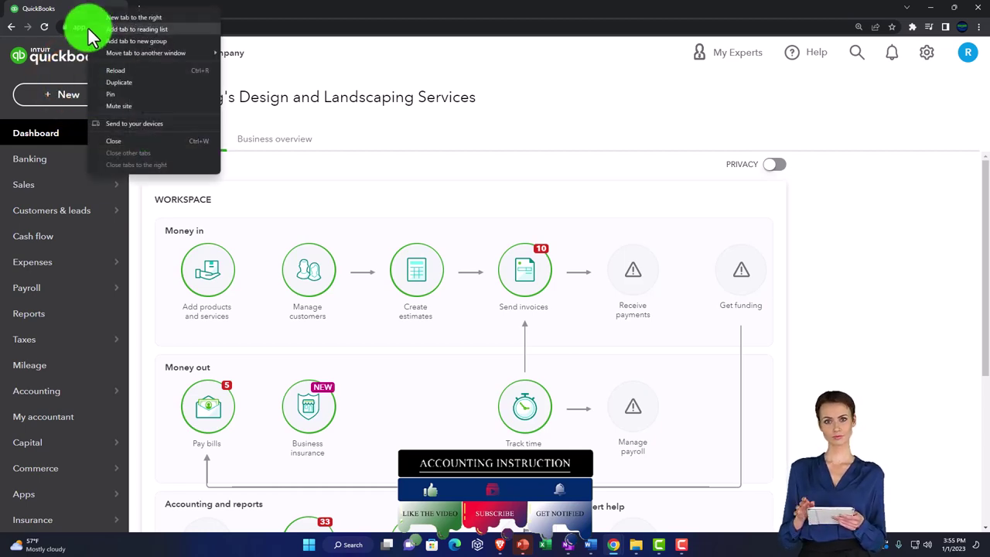
left_click(131, 82)
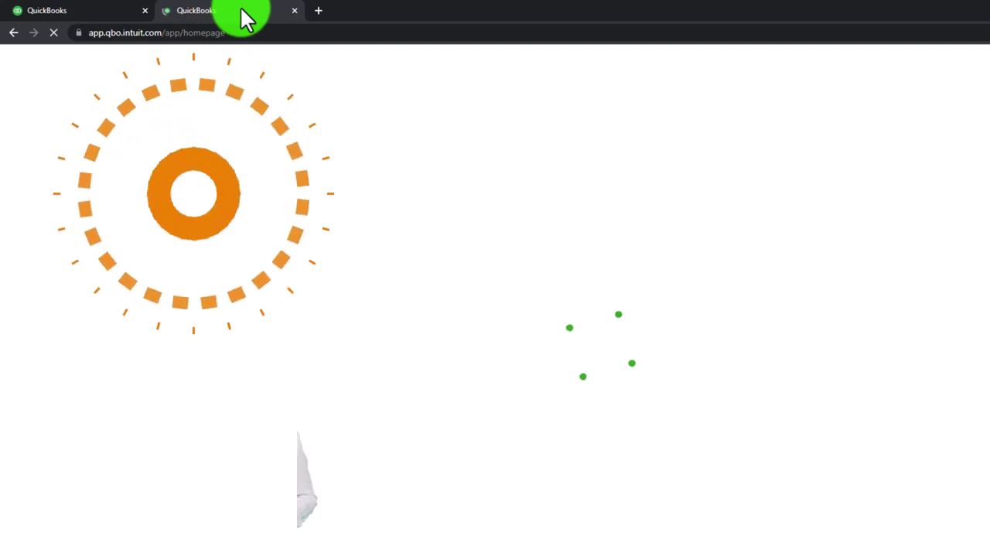
right_click(246, 15)
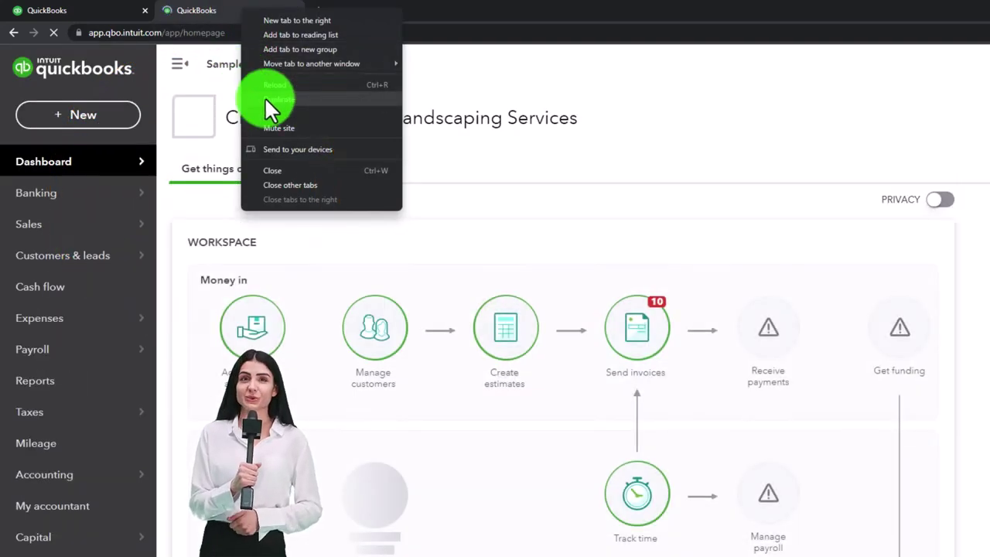
left_click(331, 100)
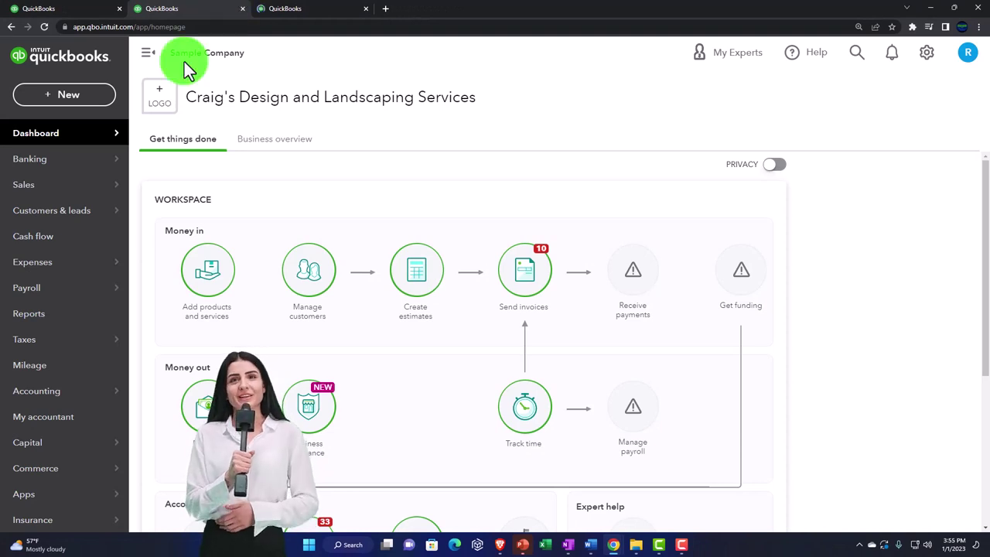
Open the Balance Sheet report in the second tab and the Profit and Loss report in the third tab.
left_click(75, 323)
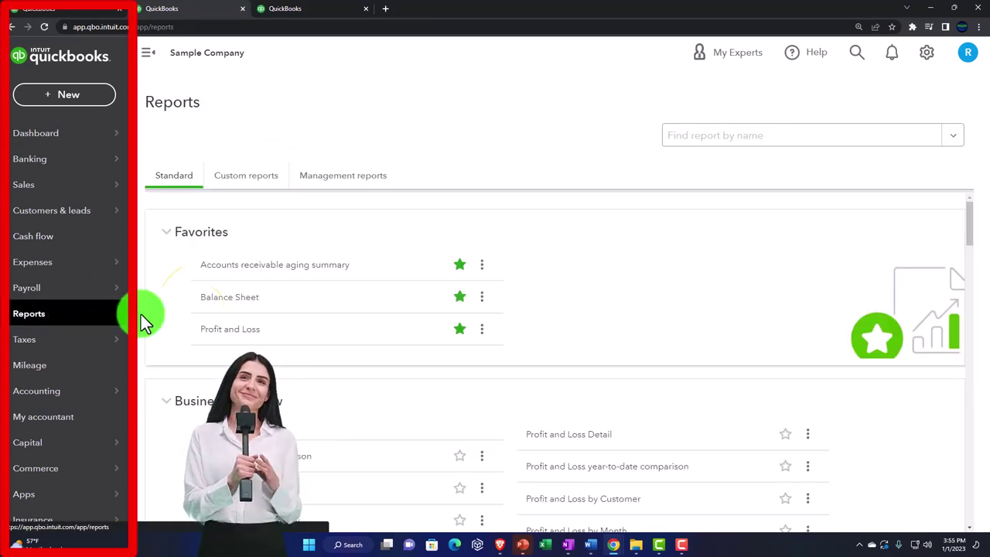
left_click(211, 302)
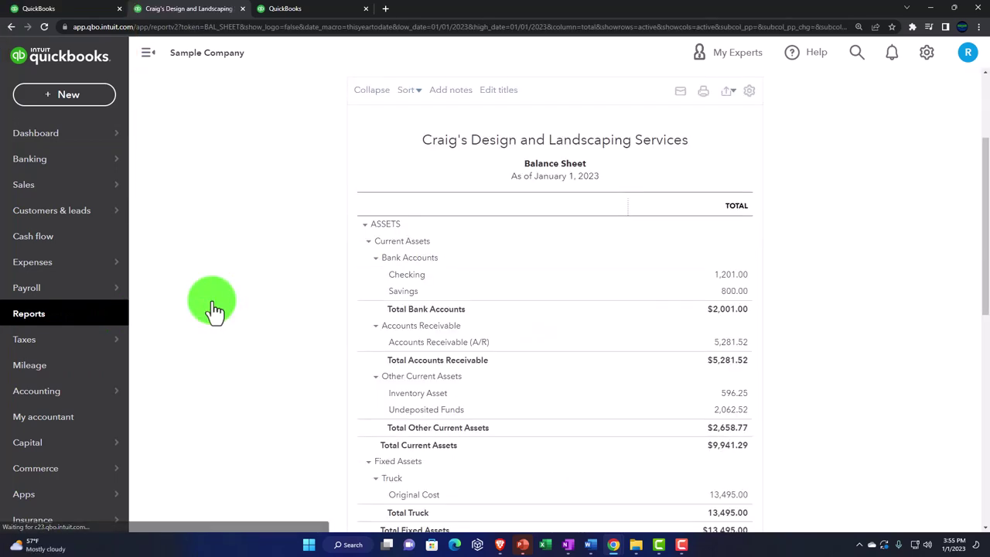
left_click(307, 15)
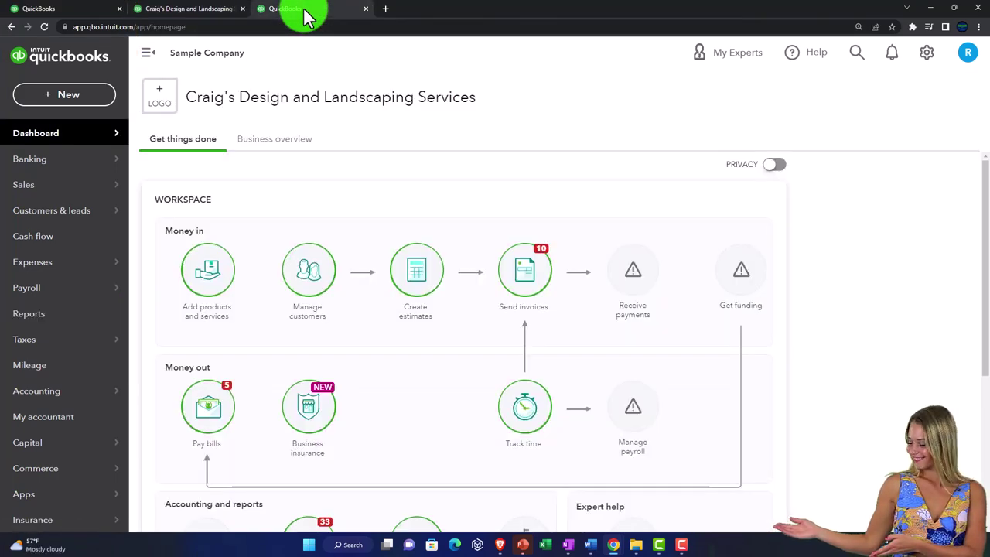
left_click(46, 317)
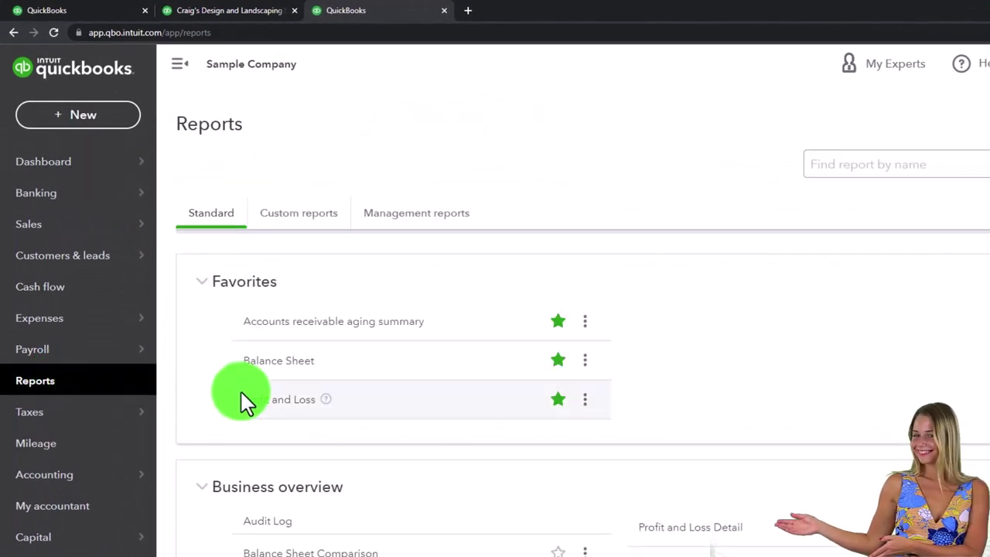
left_click(262, 401)
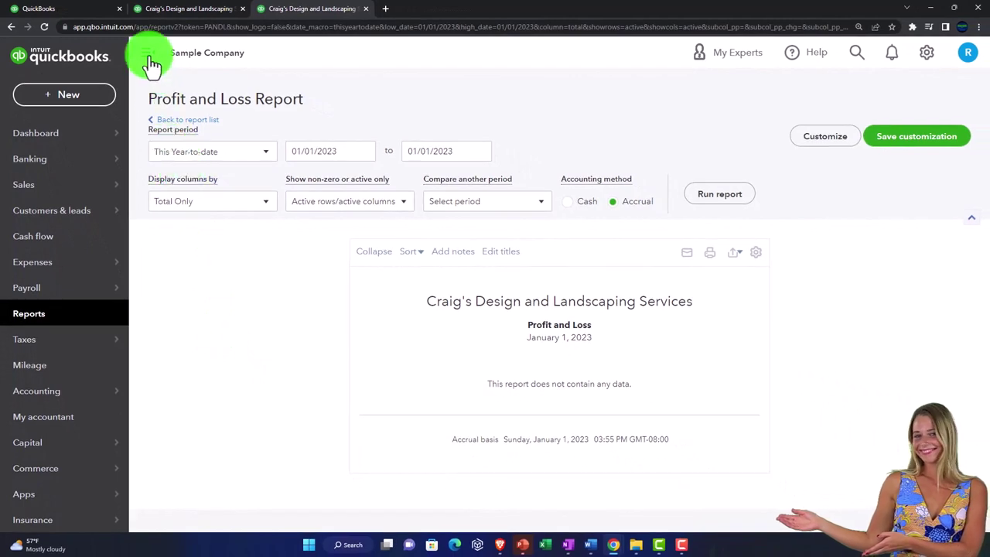
Collapse the navigation sidebar and run the Profit and Loss report for 01/01/2022 to 12/31/2022.
left_click(150, 58)
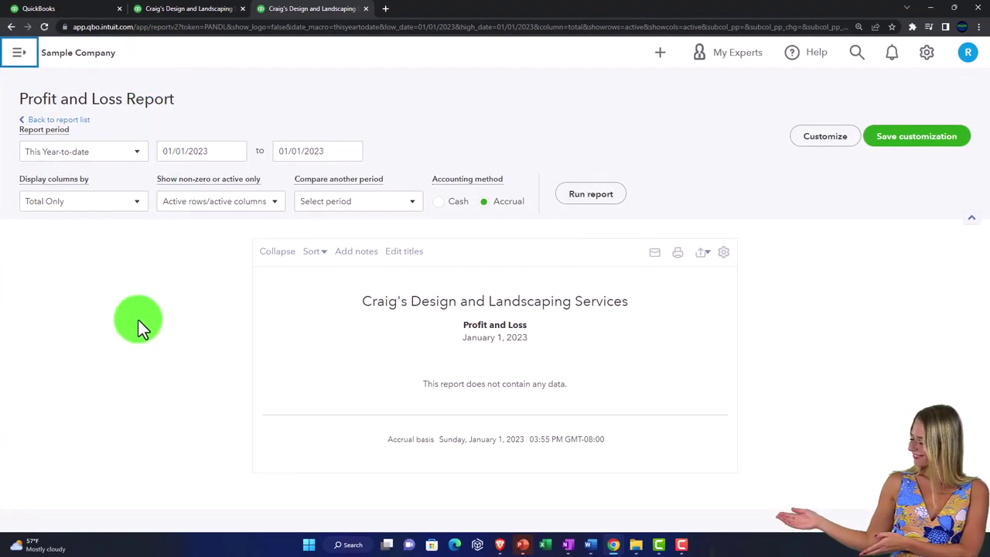
left_click_drag(256, 177, 171, 170)
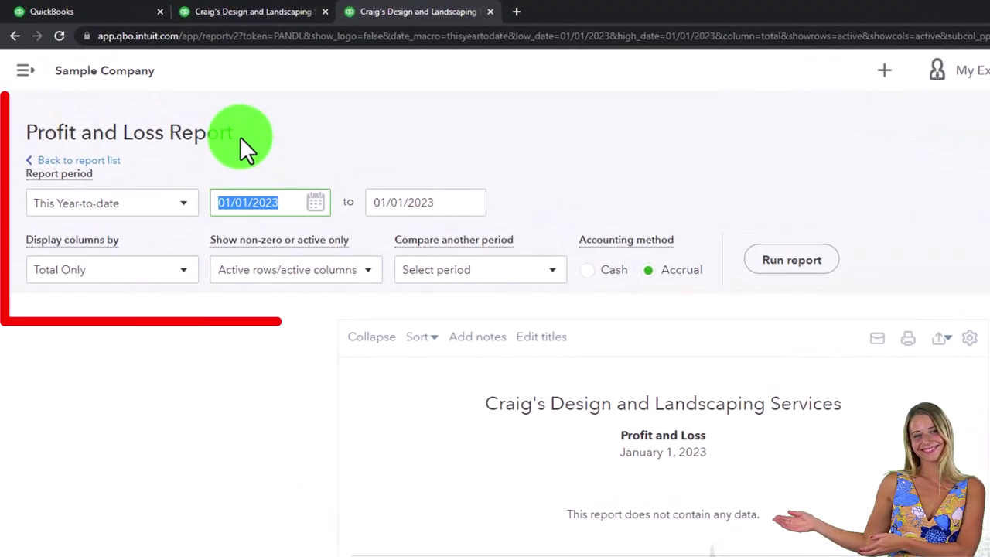
type("01/01/2022")
key("Tab")
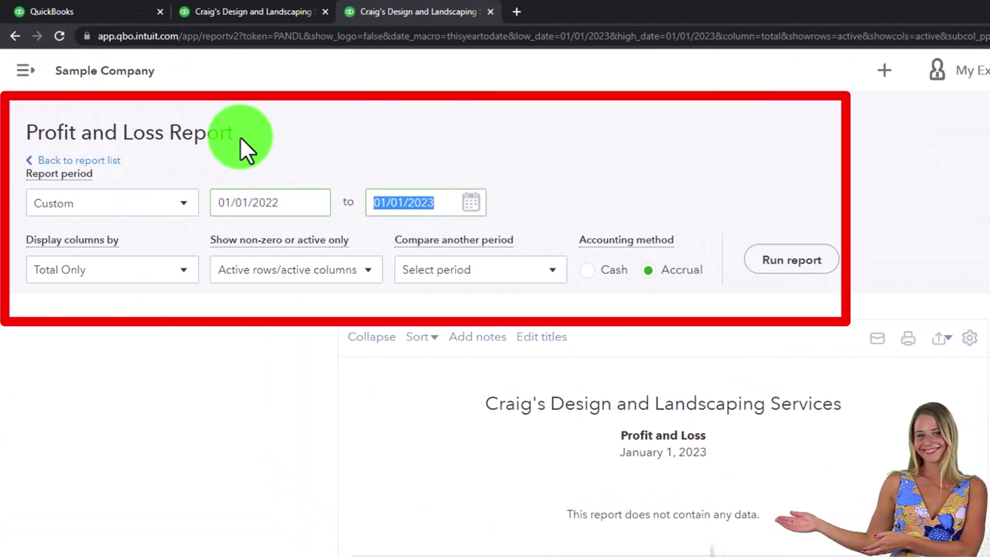
type("12/31/2022")
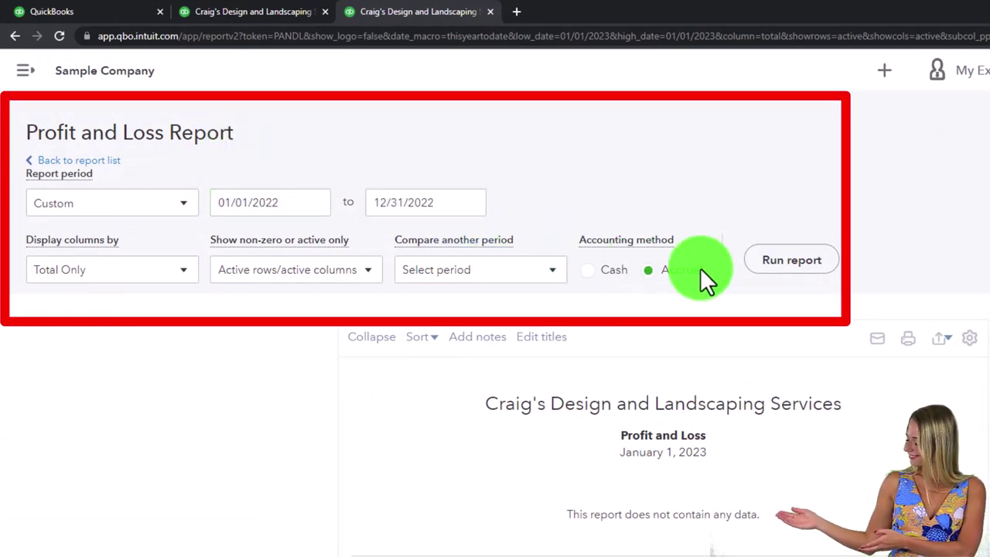
left_click(783, 266)
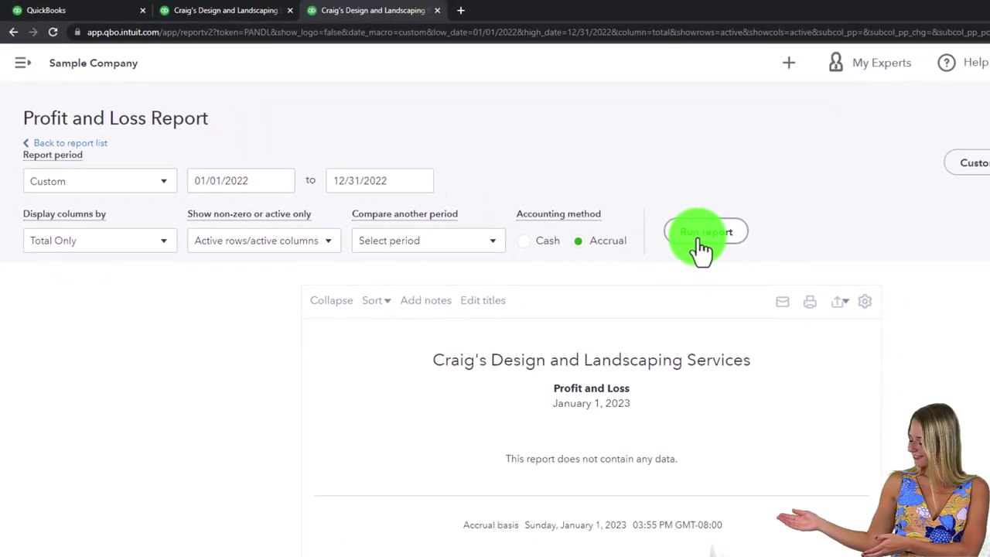
scroll(650, 224, "down", 3)
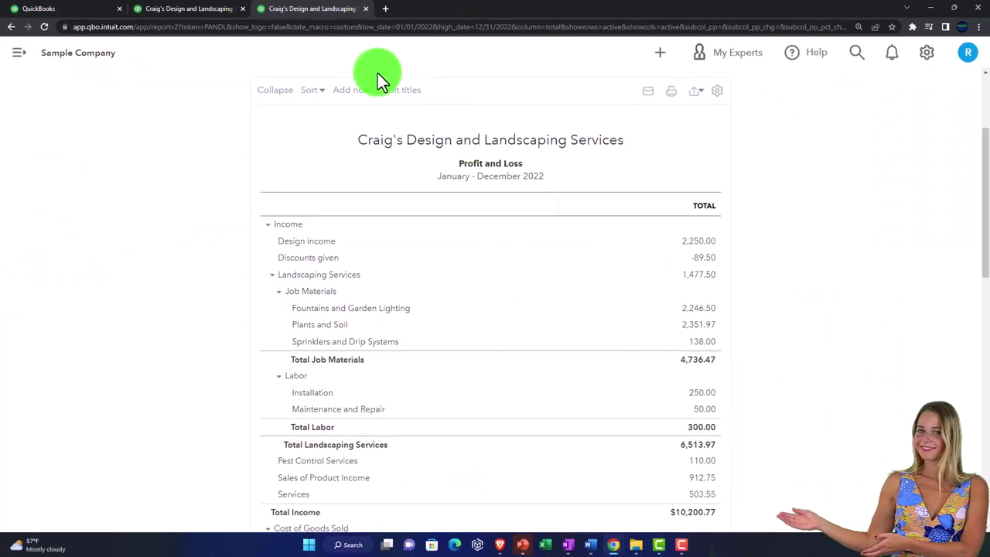
In the Balance Sheet tab, collapse the navigation sidebar and run the report for 01/01/2022 to 12/31/2022.
left_click(218, 16)
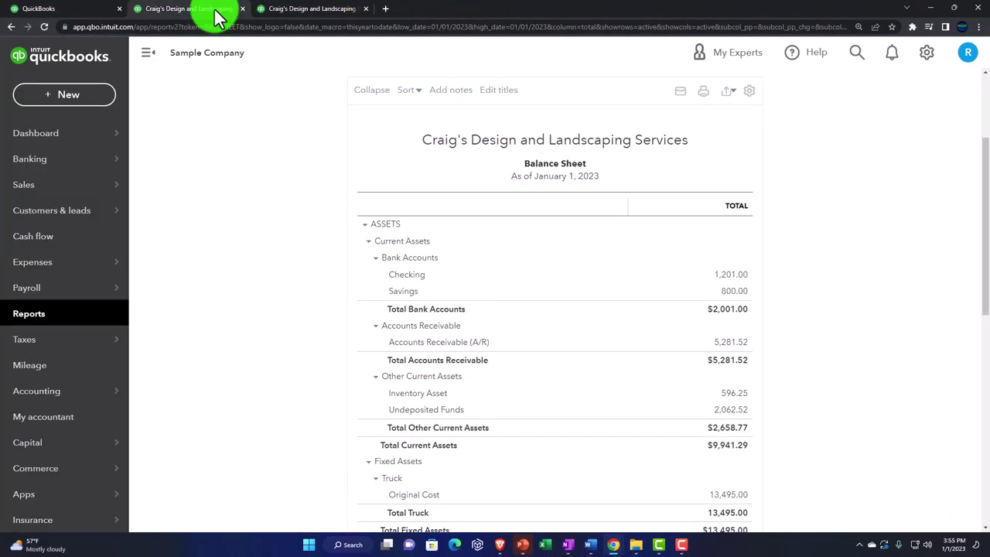
left_click(149, 54)
scroll(132, 178, "up", 3)
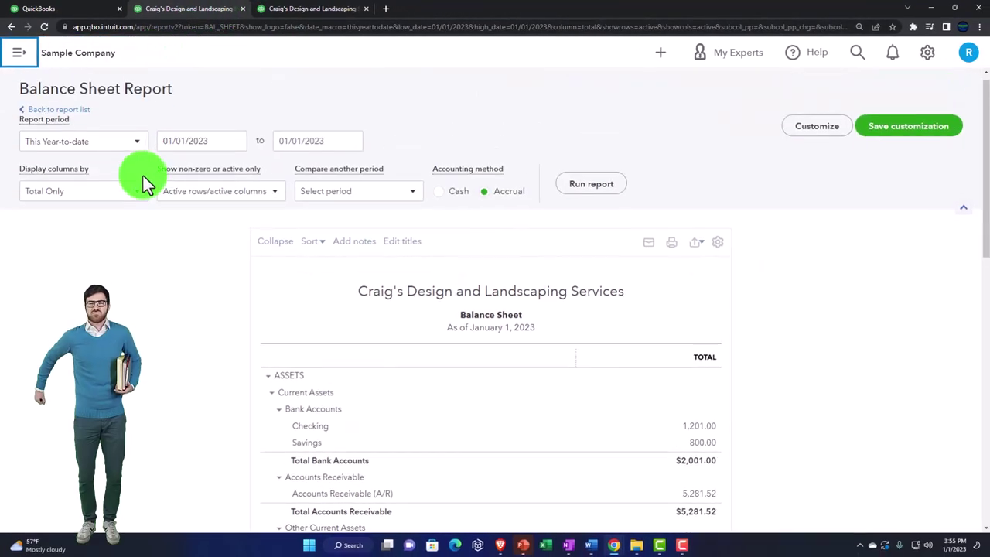
left_click(217, 140)
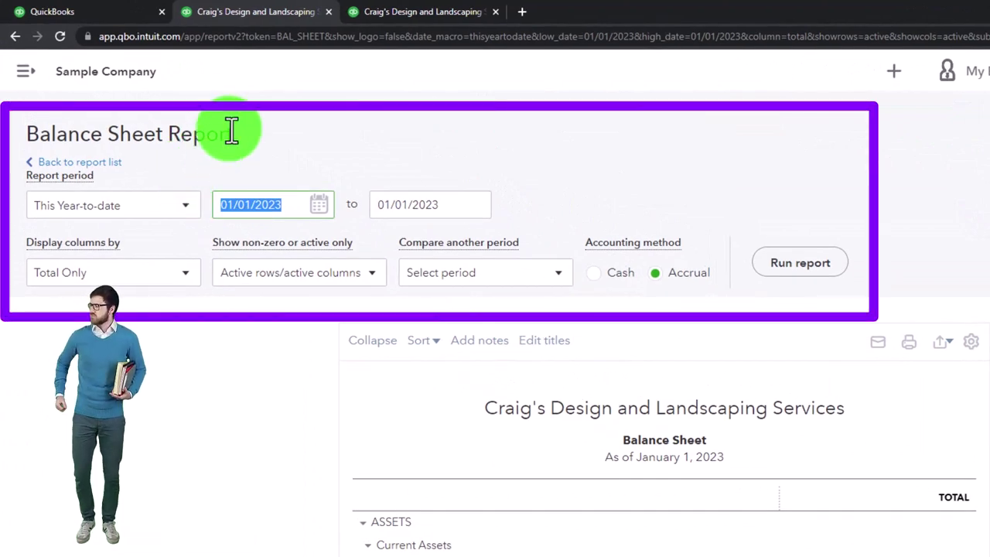
key("Tab")
type("123")
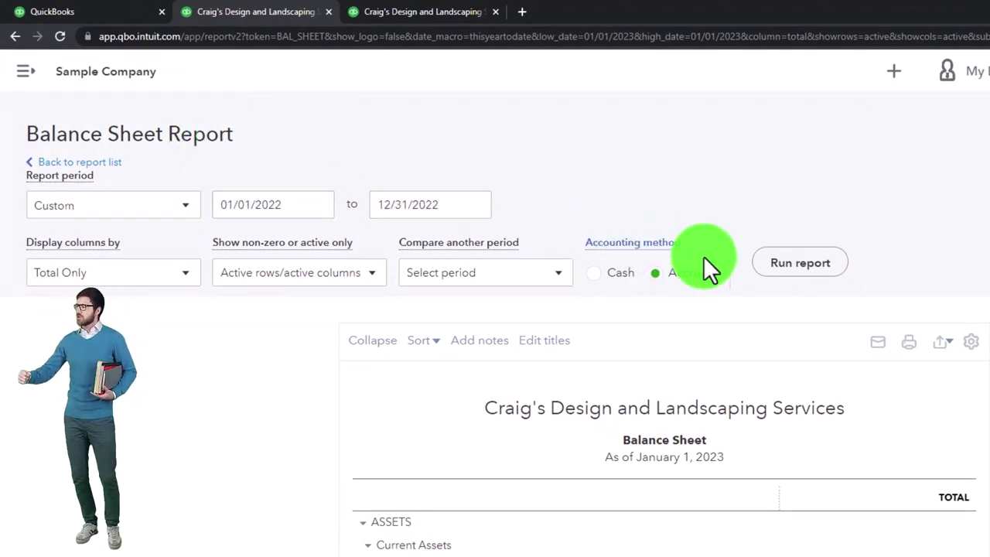
left_click(769, 275)
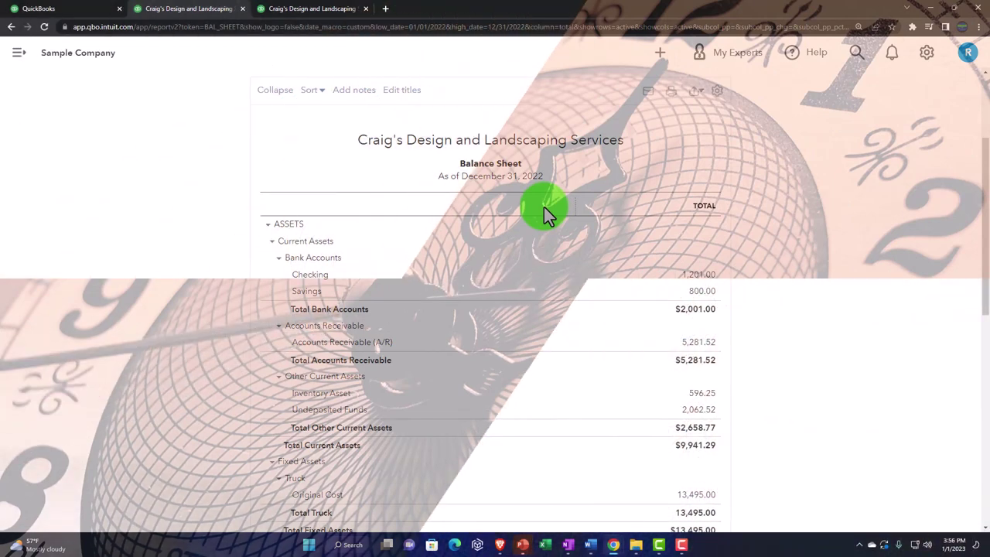
Duplicate the Profit and Loss report tab into a fourth browser tab.
key("ctrl+plus")
key("ctrl+plus")
key("ctrl+plus")
key("ctrl+plus")
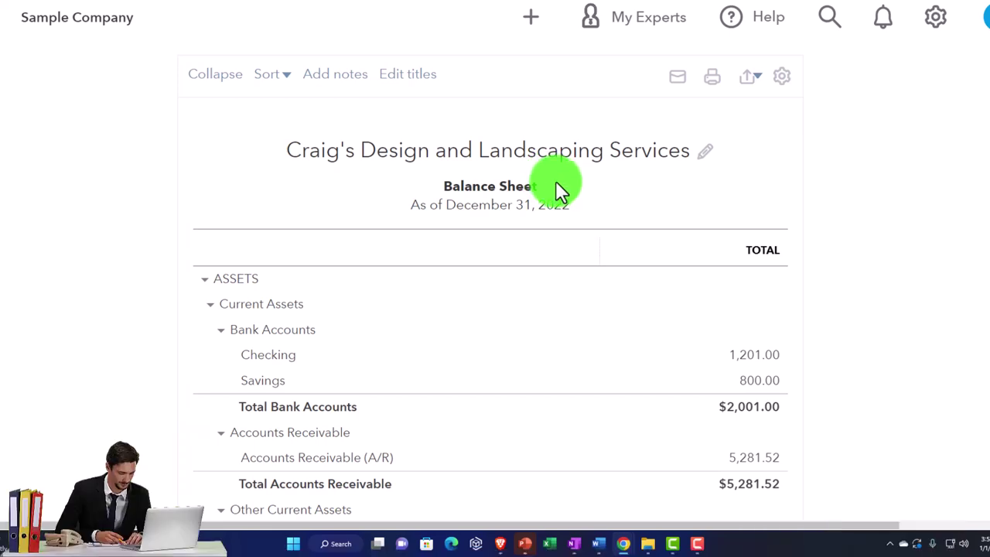
left_click(328, 9)
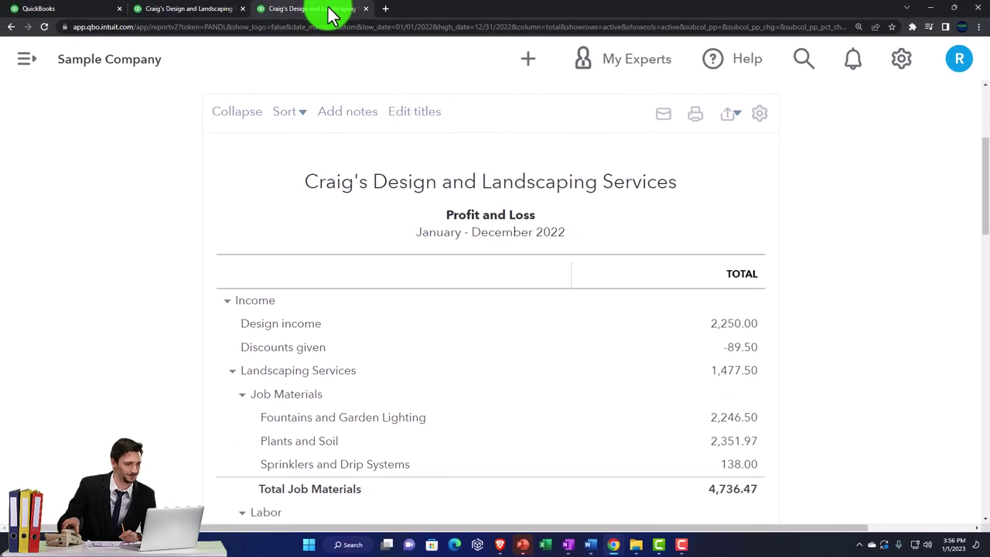
right_click(329, 11)
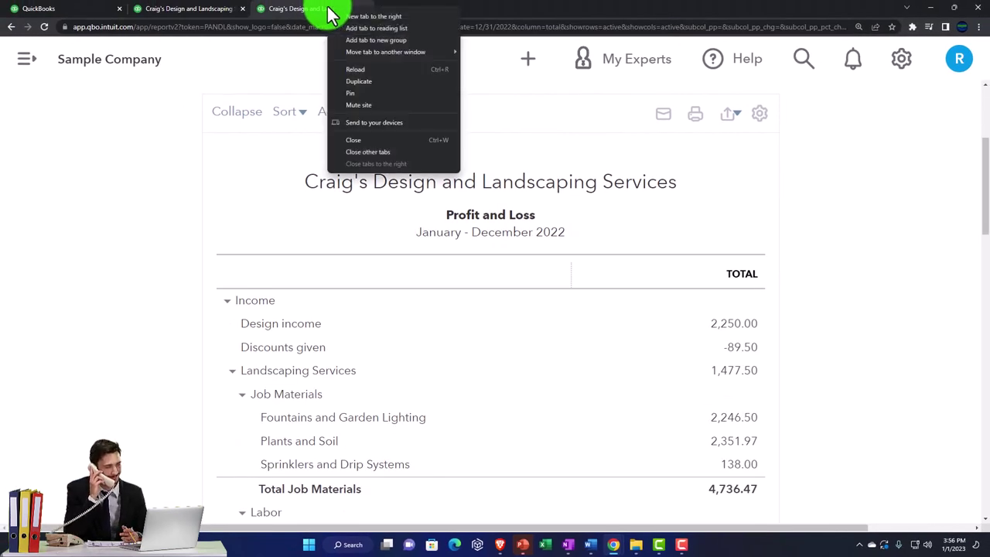
left_click(350, 80)
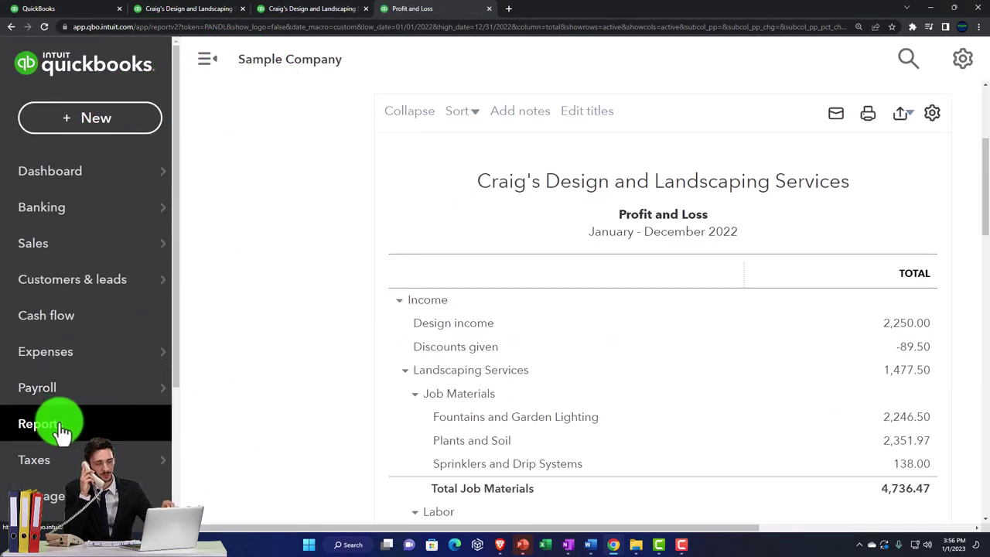
In the duplicated tab, go to the report list, collapse the navigation sidebar, and find and open the Statement of Cash Flows report.
left_click(61, 430)
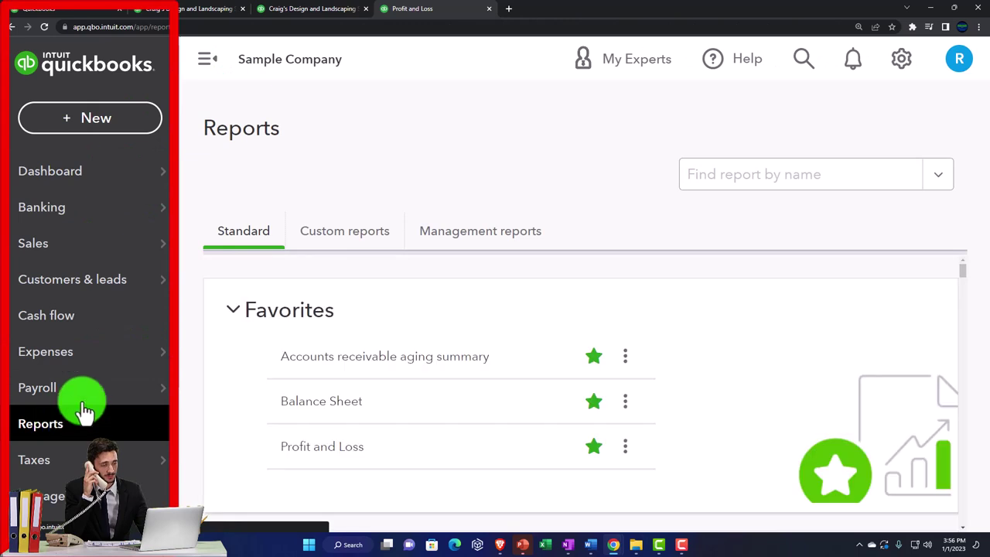
left_click(198, 71)
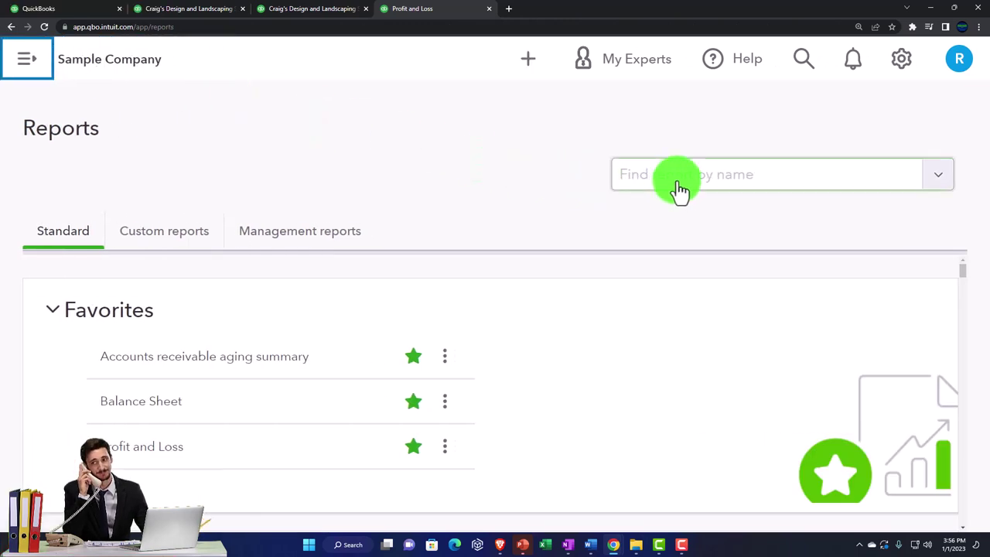
left_click(680, 185)
type("st")
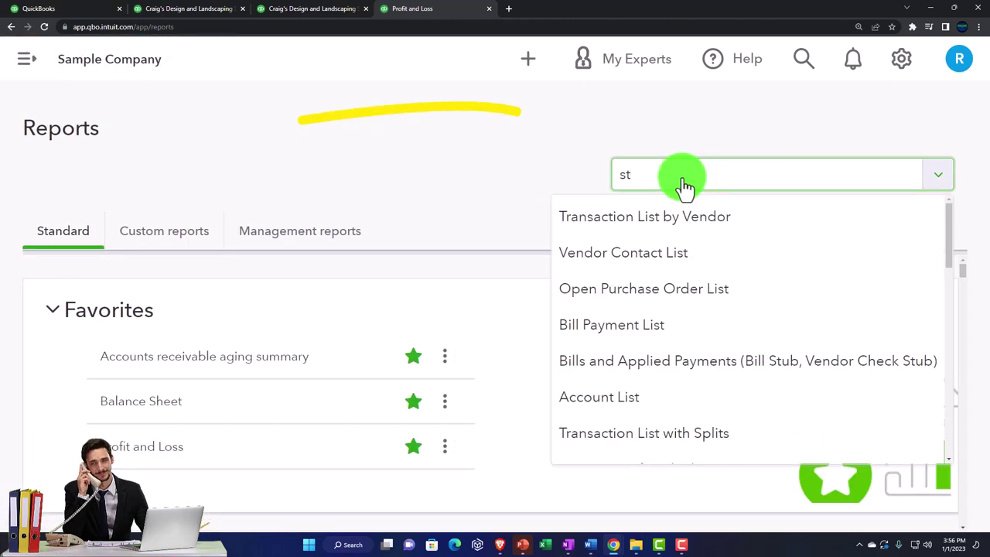
type("a")
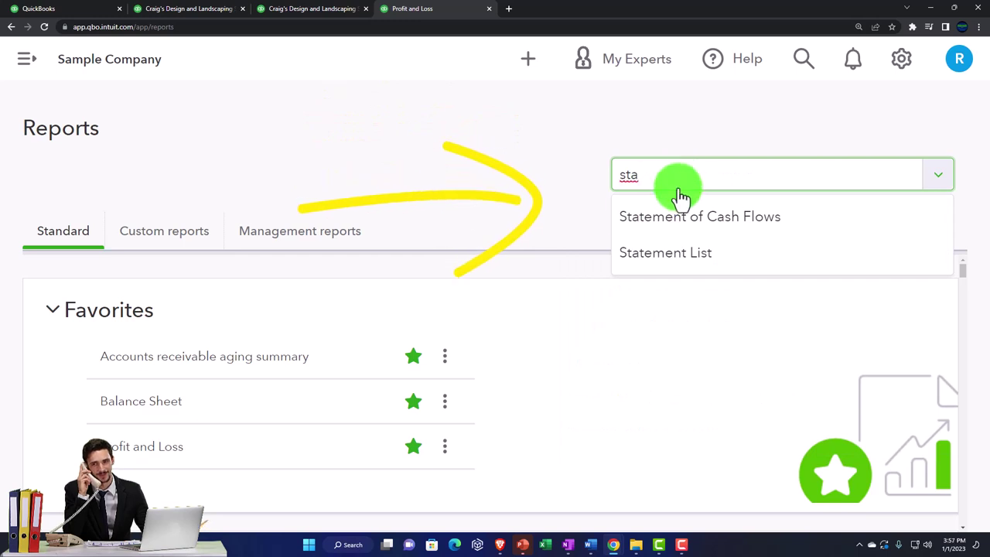
left_click(671, 223)
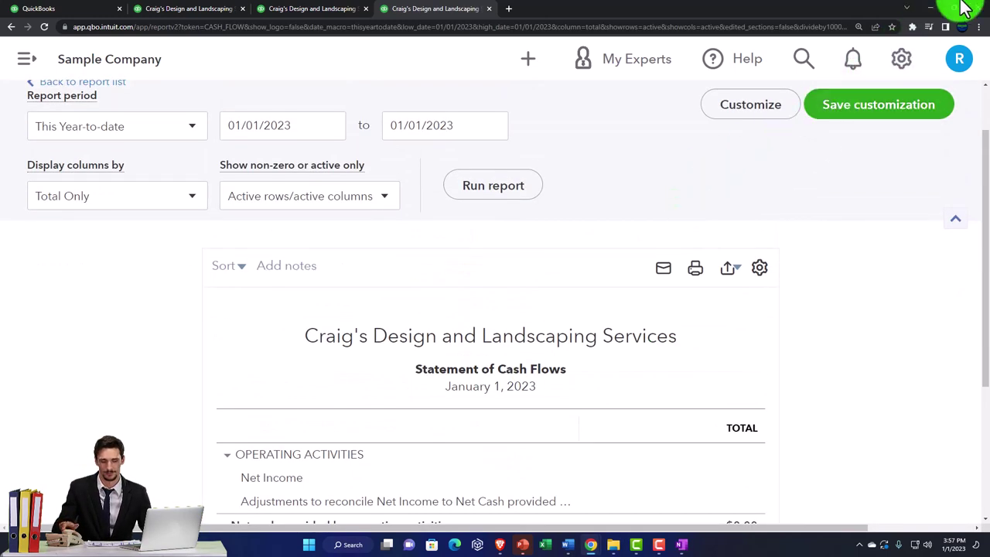
Run the Statement of Cash Flows report for 01/01/2022 to 12/31/2022 and view its operating activities section.
left_click(305, 126)
type("0")
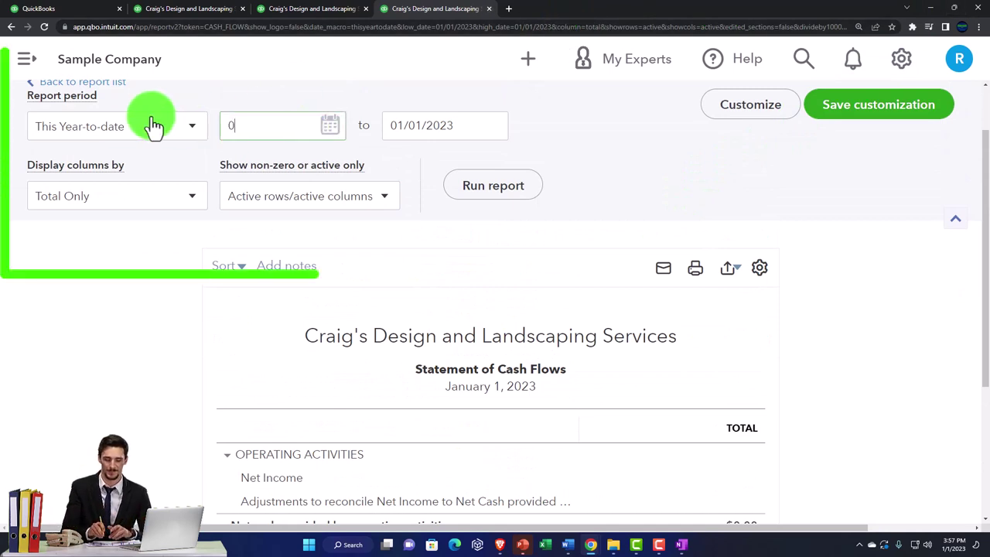
type("1/01/2022")
key("Tab")
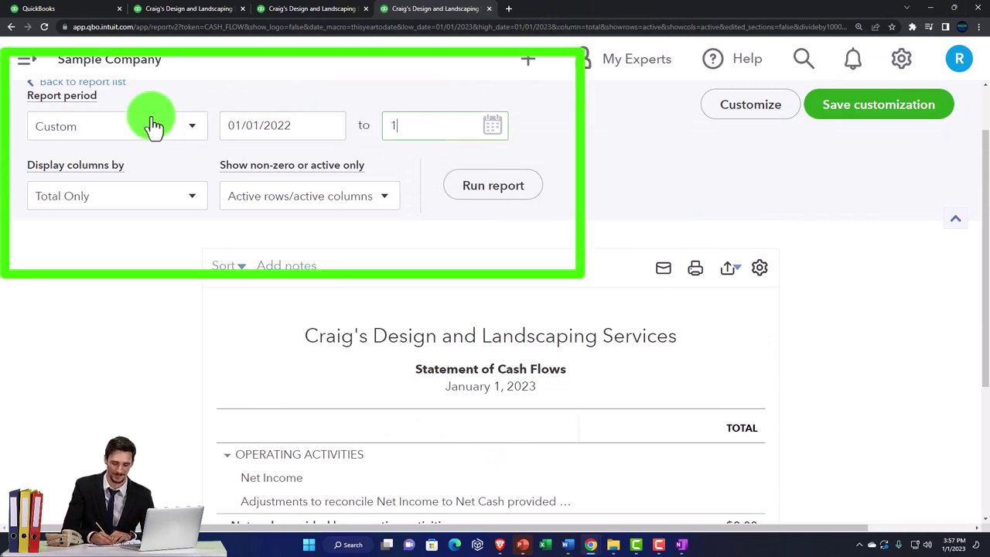
left_click(503, 189)
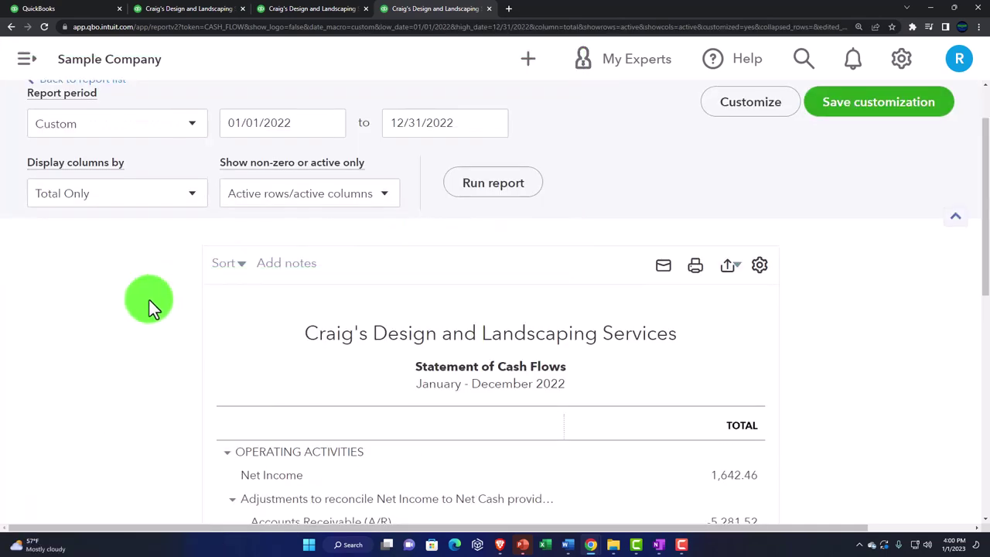
scroll(149, 300, "down", 2)
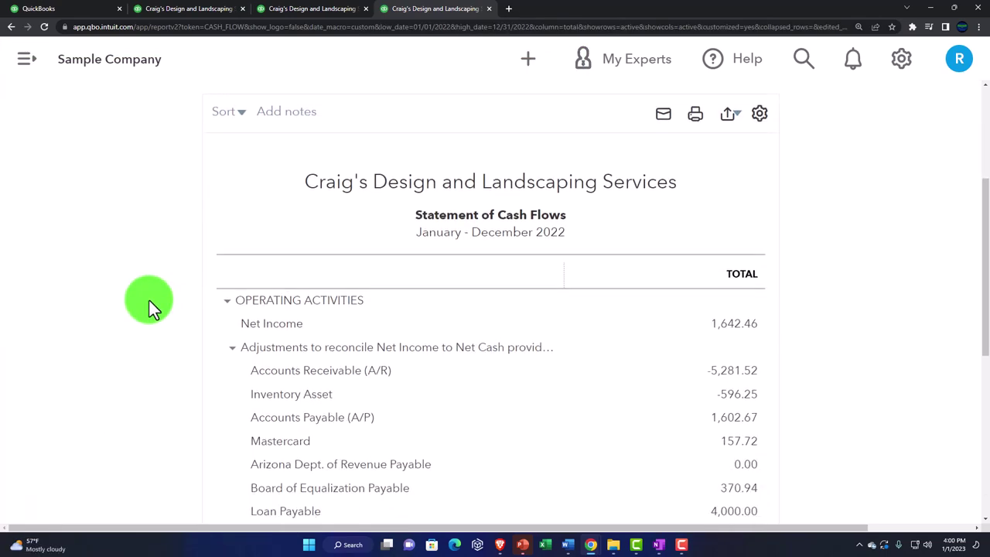
scroll(149, 300, "down", 1)
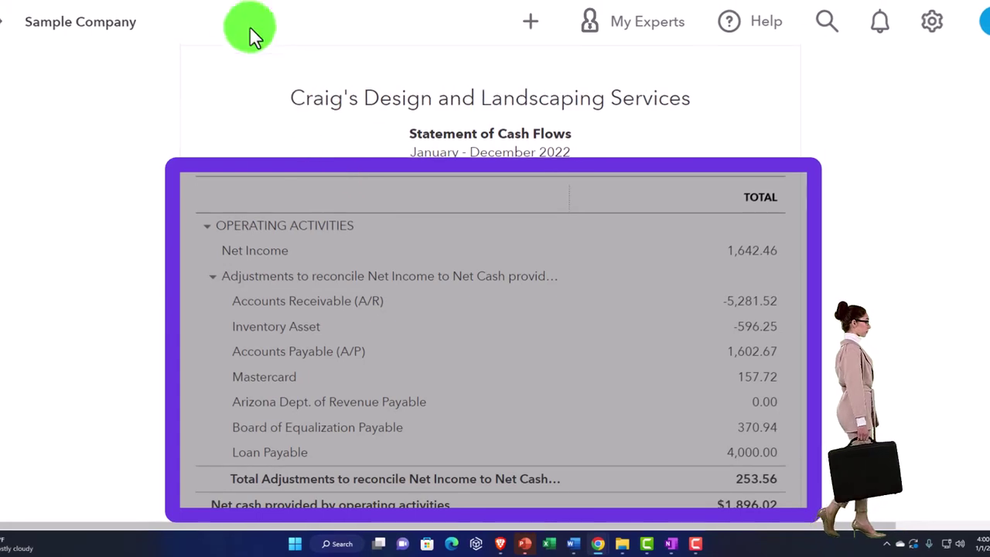
In the Balance Sheet tab, review the list of customer, vendor, employee and other transaction forms that can be created, then close it.
left_click(213, 17)
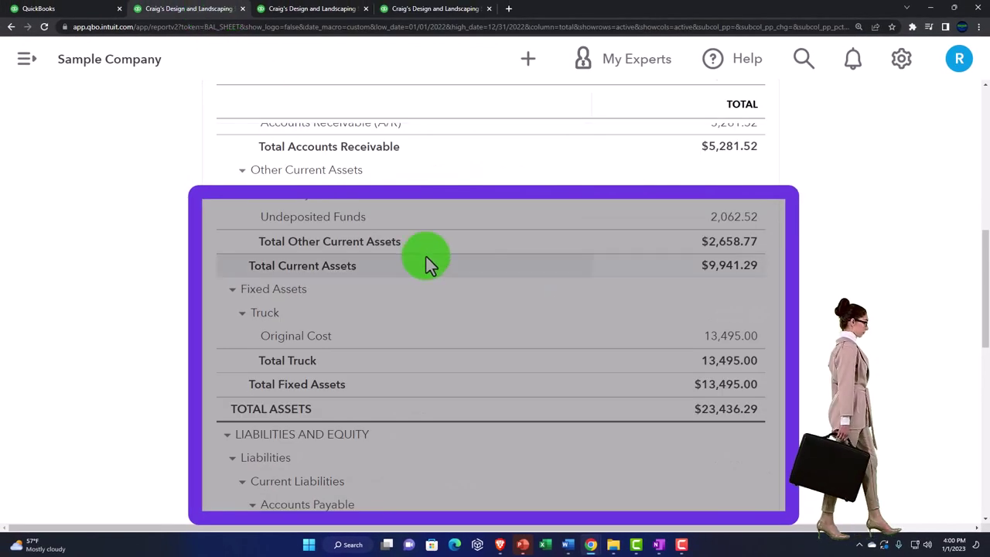
scroll(427, 257, "up", 5)
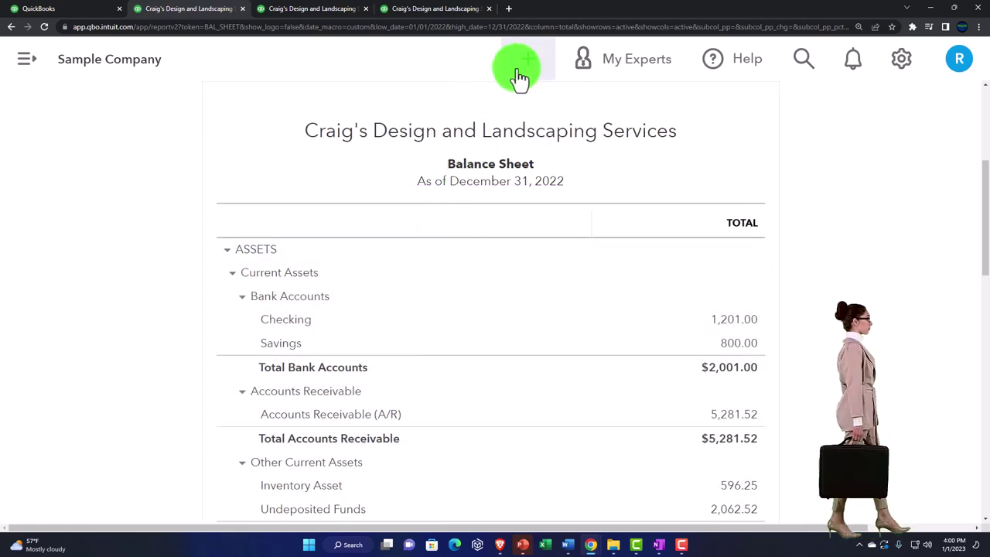
left_click(519, 69)
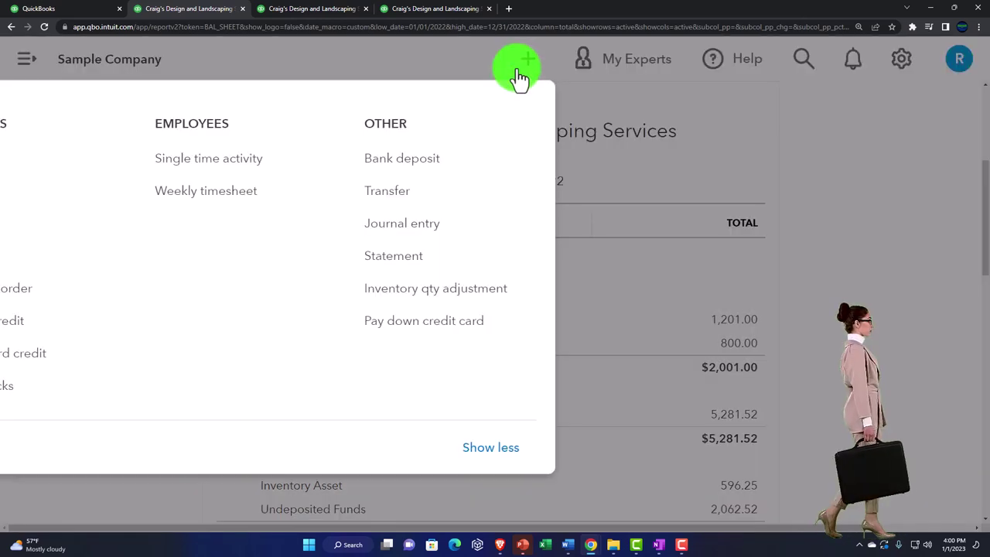
key("ctrl+minus")
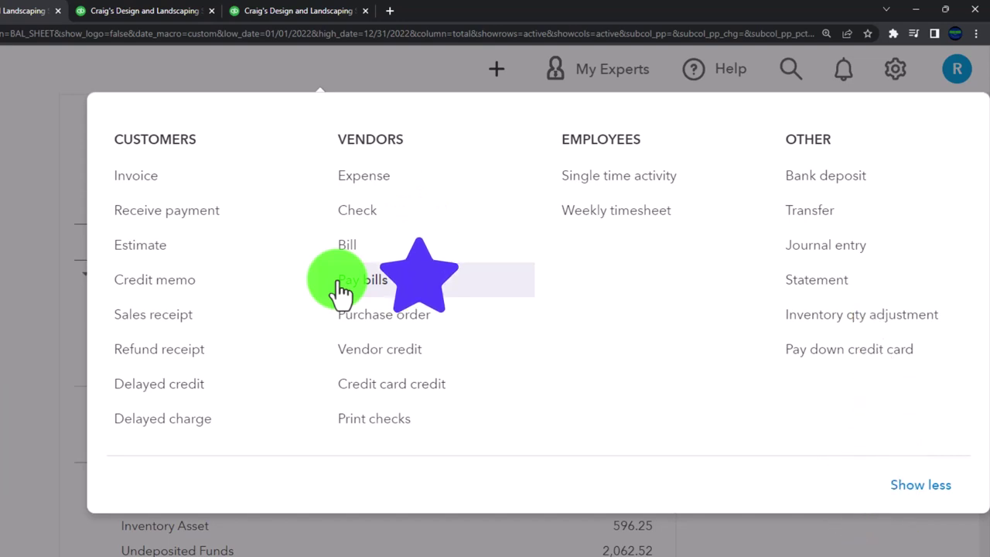
left_click(1, 305)
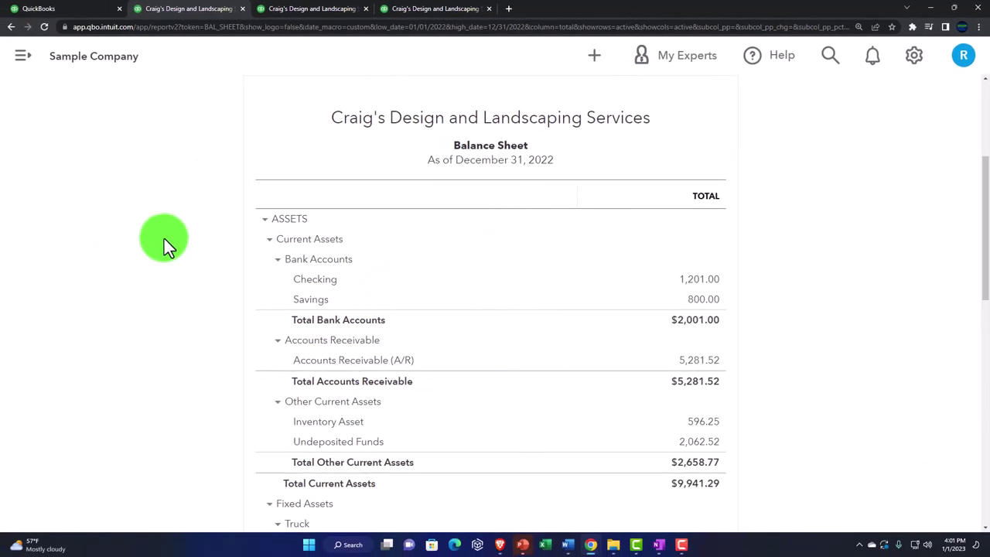
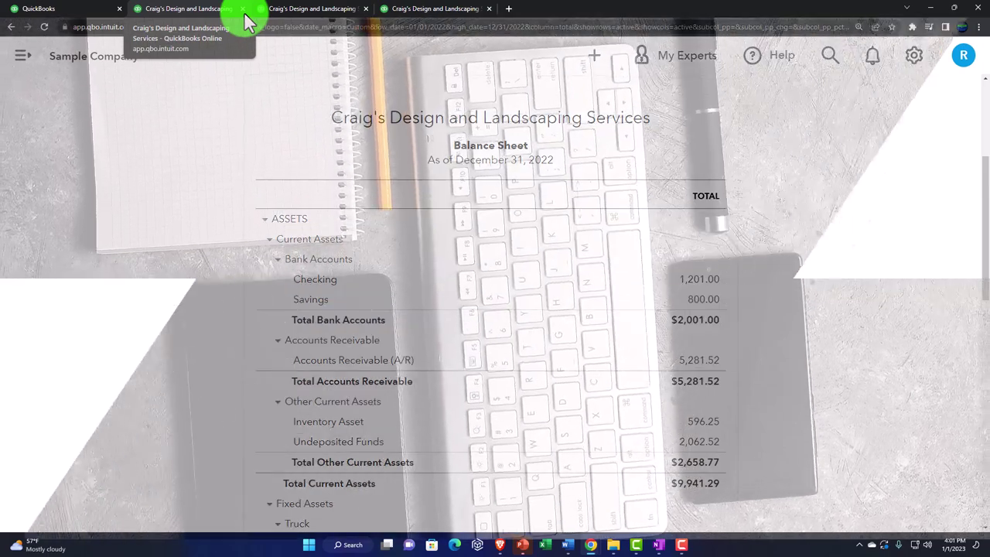
Compare the Statement of Cash Flows with the asset and liability accounts on the Balance Sheet.
left_click(408, 11)
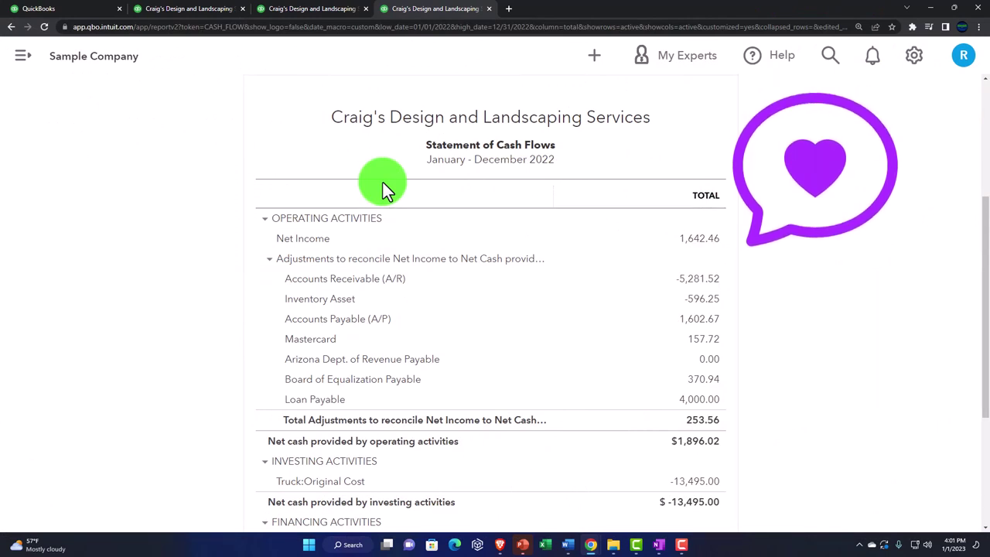
left_click(228, 12)
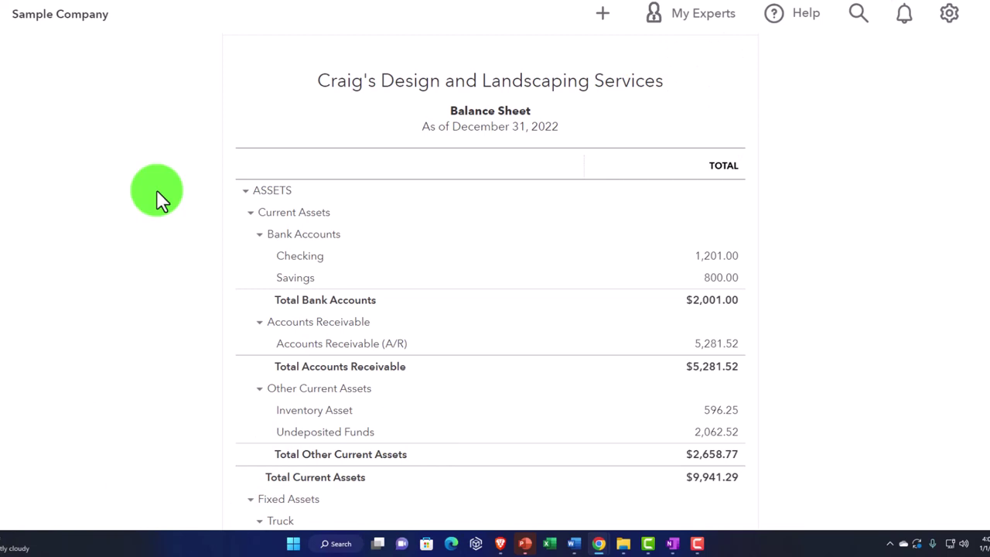
scroll(156, 189, "down", 4)
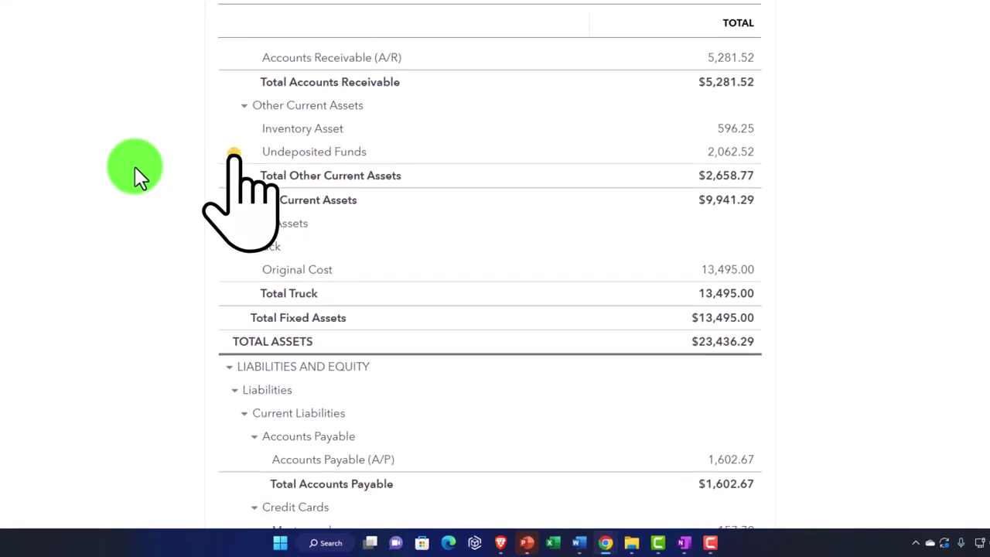
key("ctrl+plus")
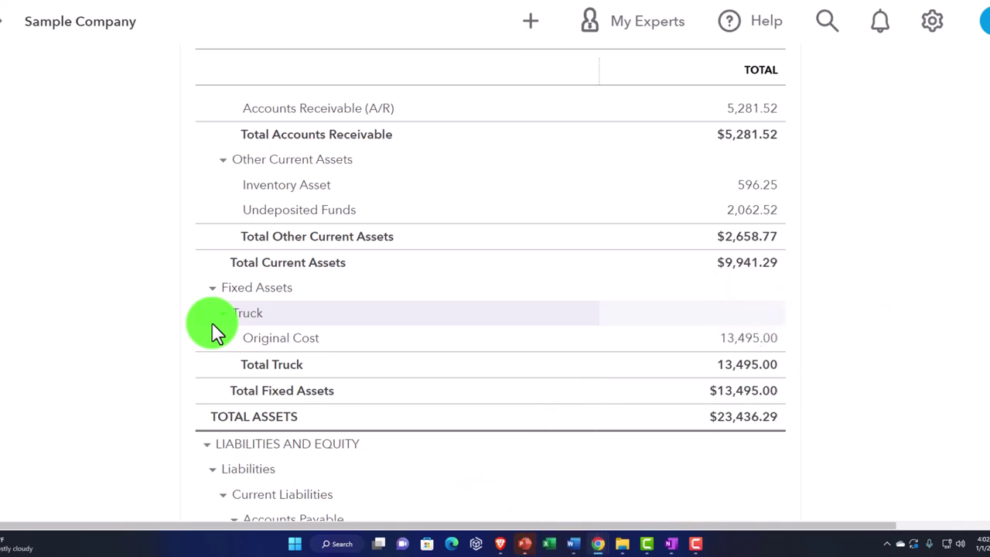
scroll(177, 336, "up", 2)
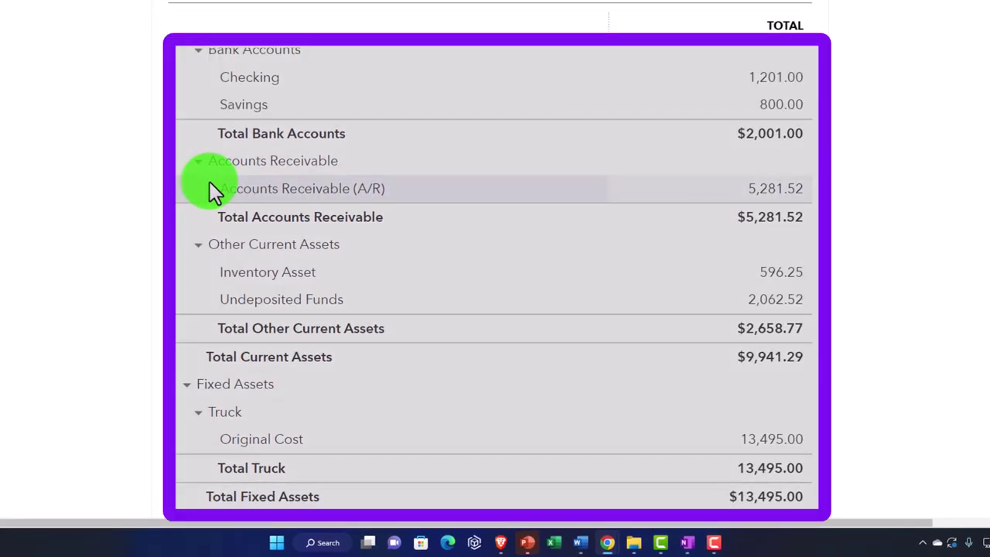
scroll(210, 186, "down", 4)
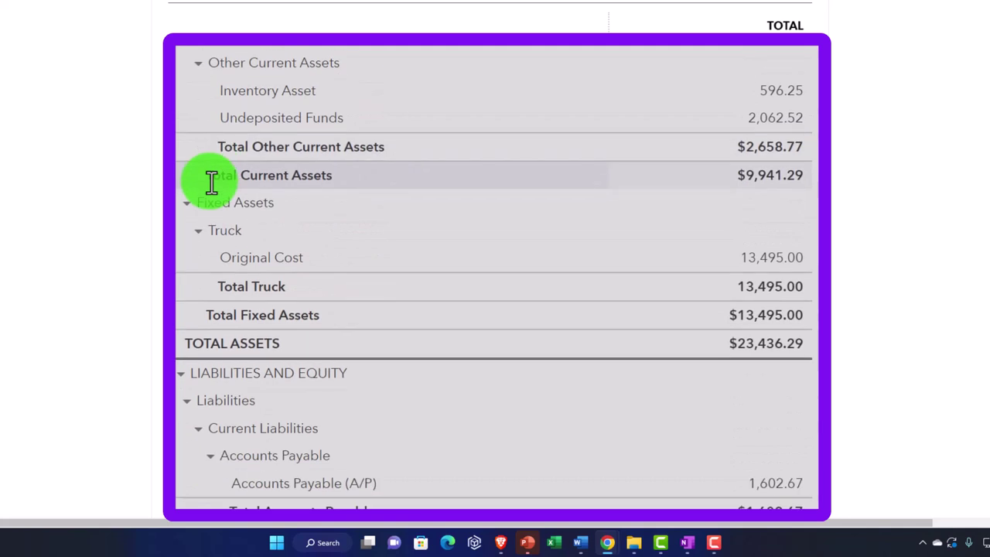
scroll(210, 188, "down", 3)
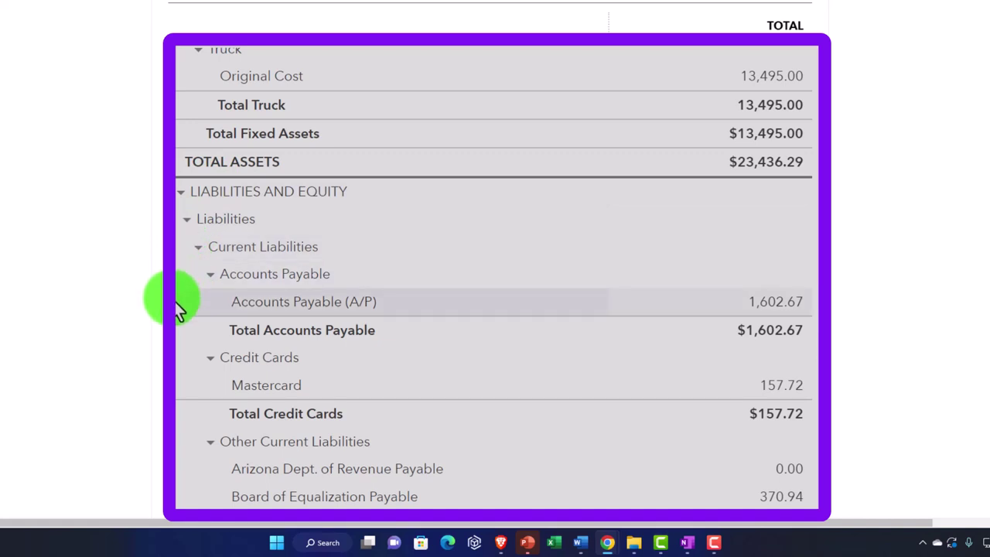
scroll(173, 299, "up", 4)
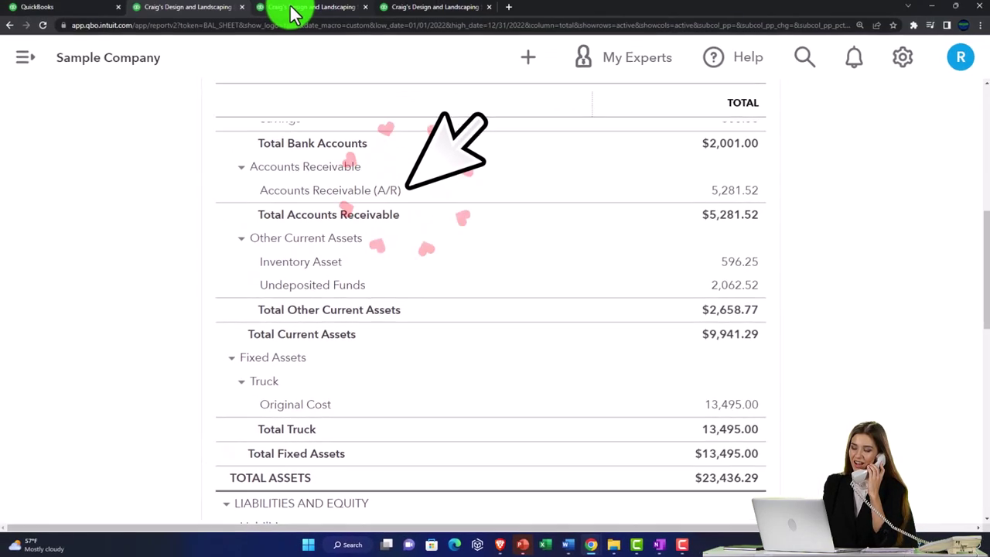
Run the Profit and Loss report with its columns displayed by Quarters and review the quarterly income columns.
left_click(293, 9)
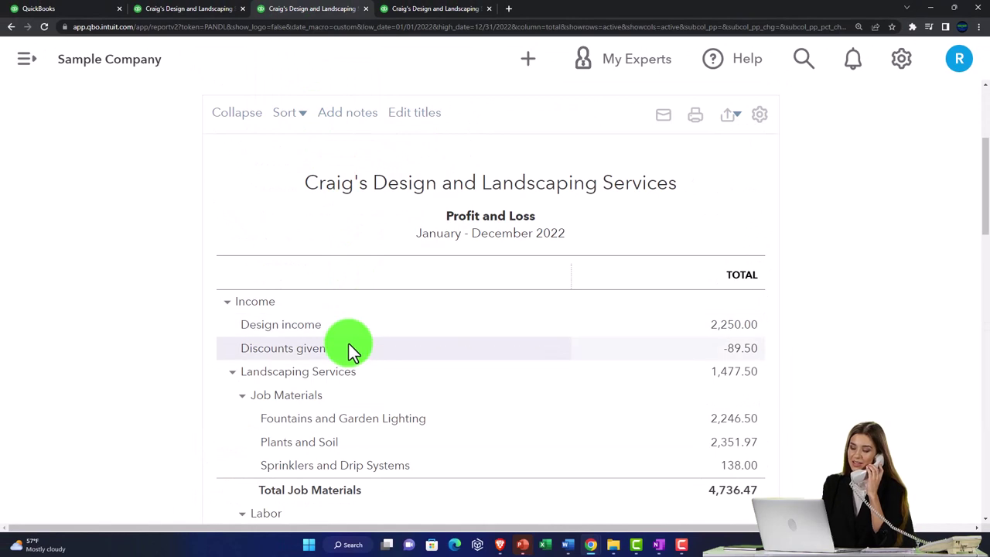
scroll(348, 343, "up", 2)
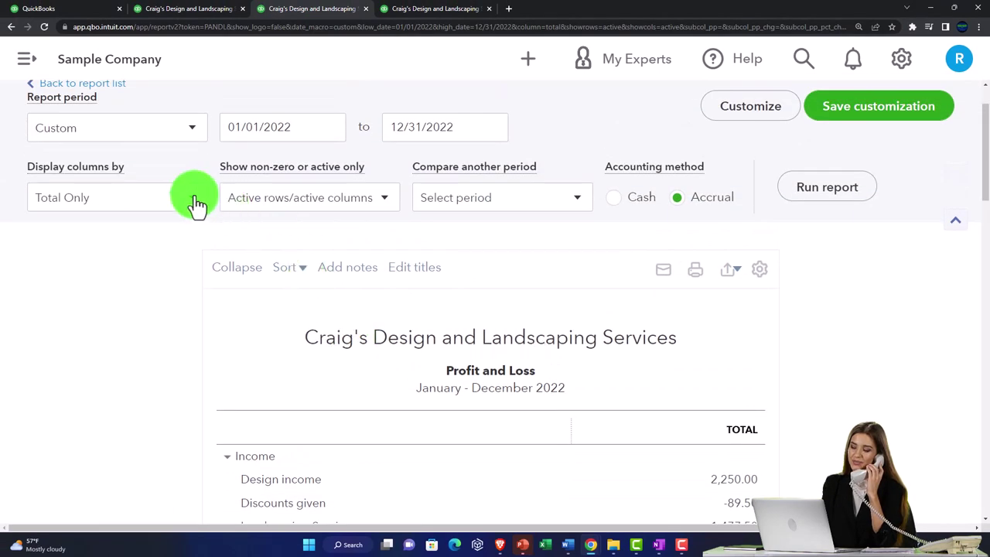
left_click(194, 199)
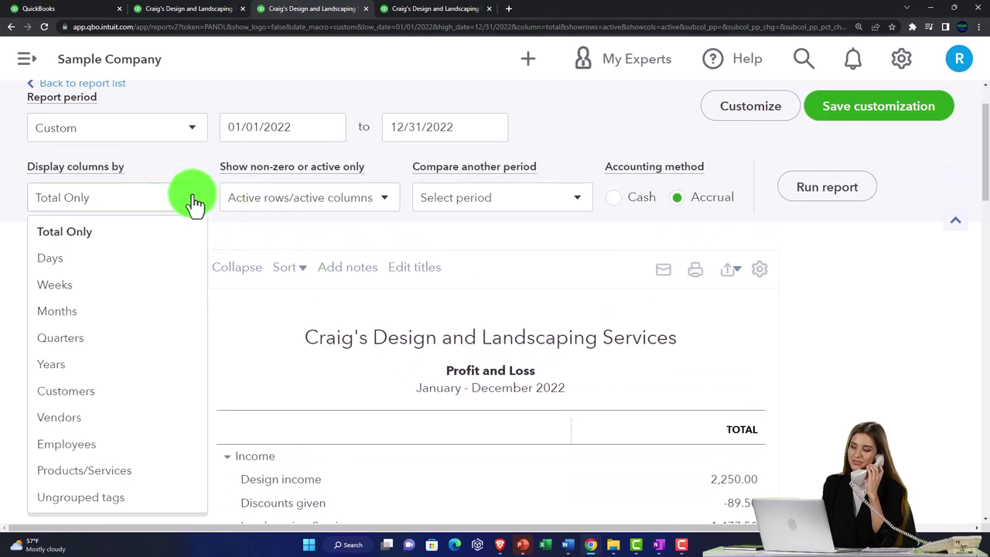
left_click(141, 336)
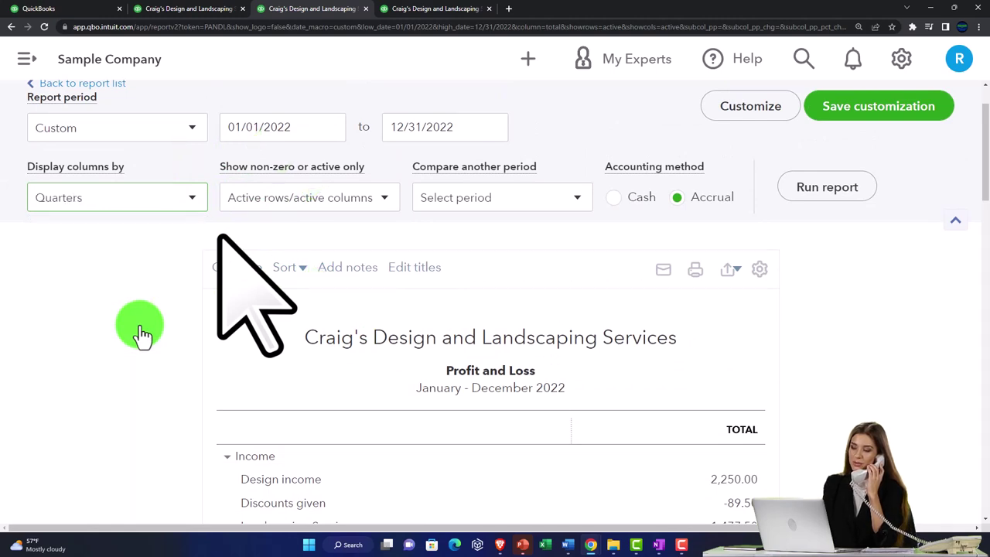
left_click(814, 200)
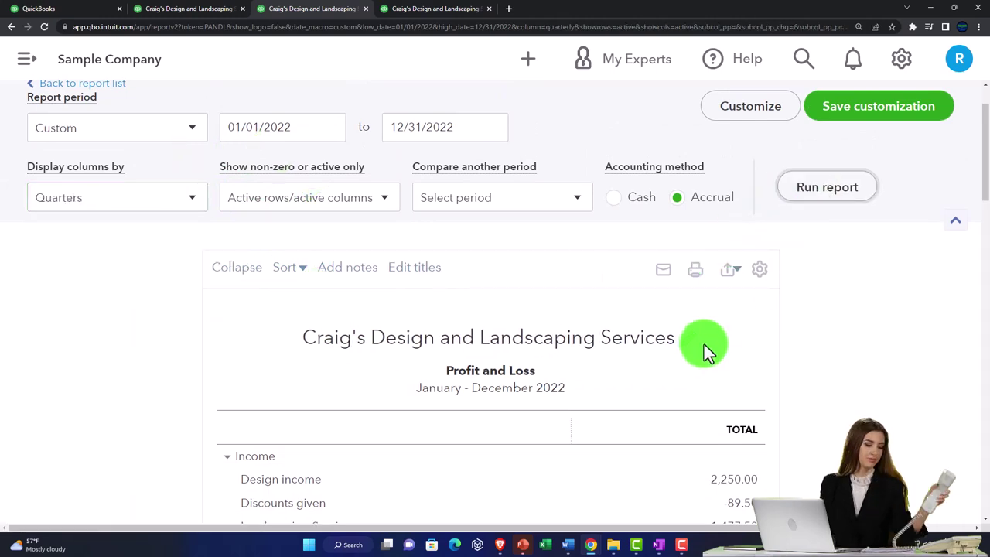
scroll(701, 347, "down", 2)
scroll(649, 356, "down", 1)
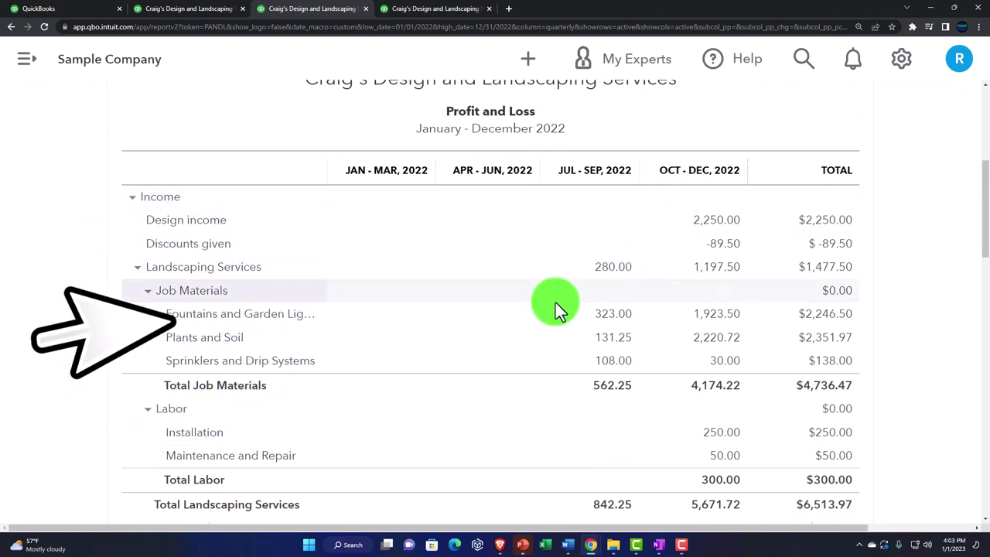
Set the Profit and Loss report's column display back to Total Only and rerun the report.
scroll(555, 302, "up", 4)
left_click(193, 269)
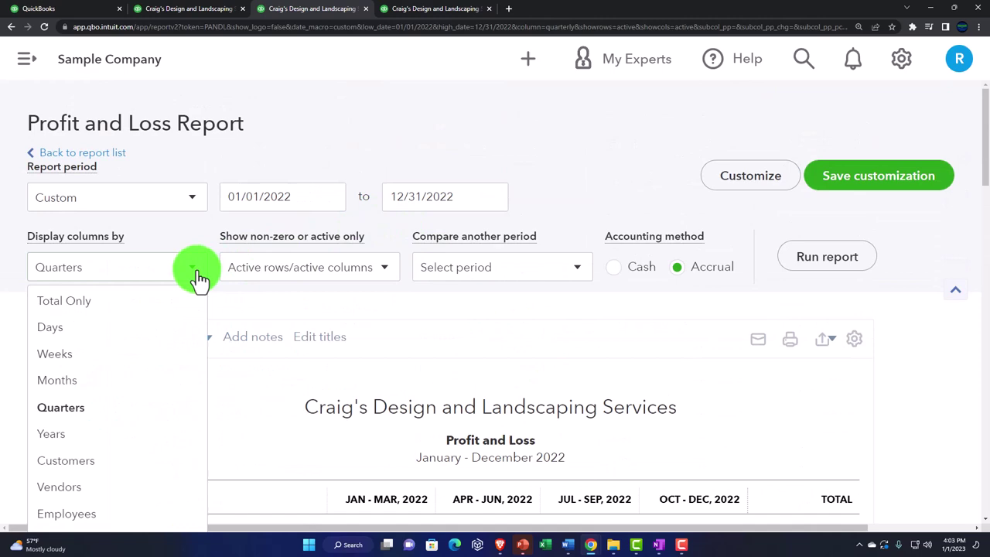
left_click(129, 304)
left_click(827, 256)
scroll(361, 371, "up", 3)
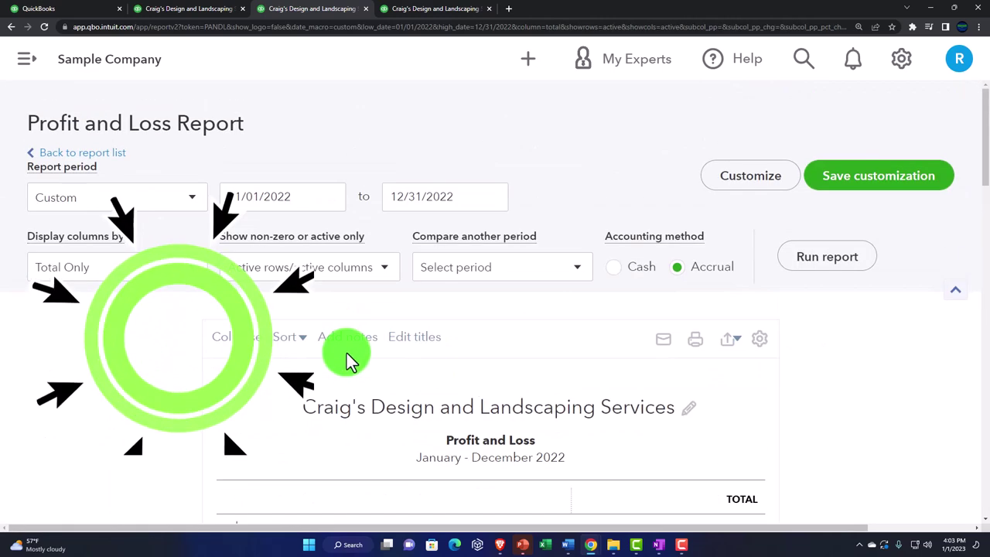
Set the Profit and Loss report's start date to 12/01/2022 and rerun it for December 2022.
left_click(312, 199)
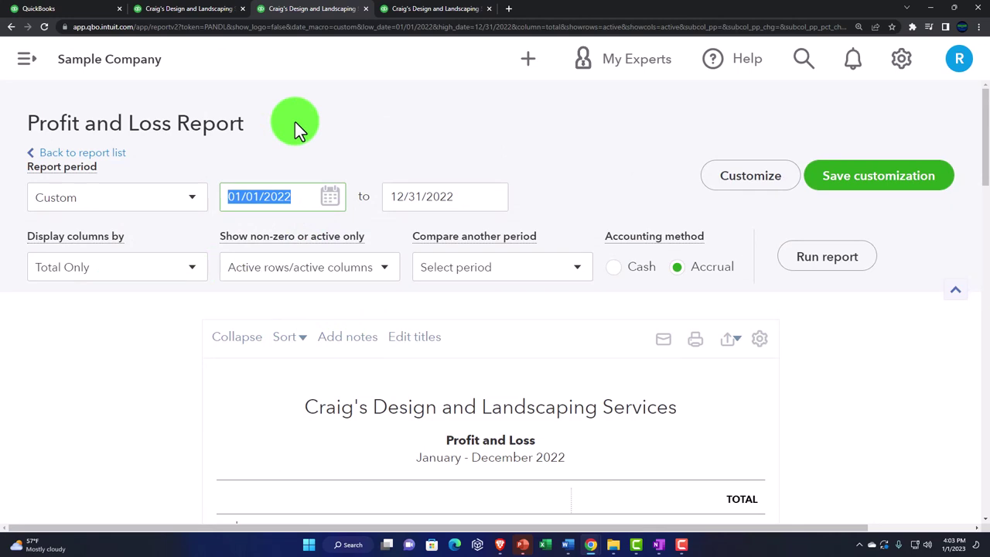
type("12")
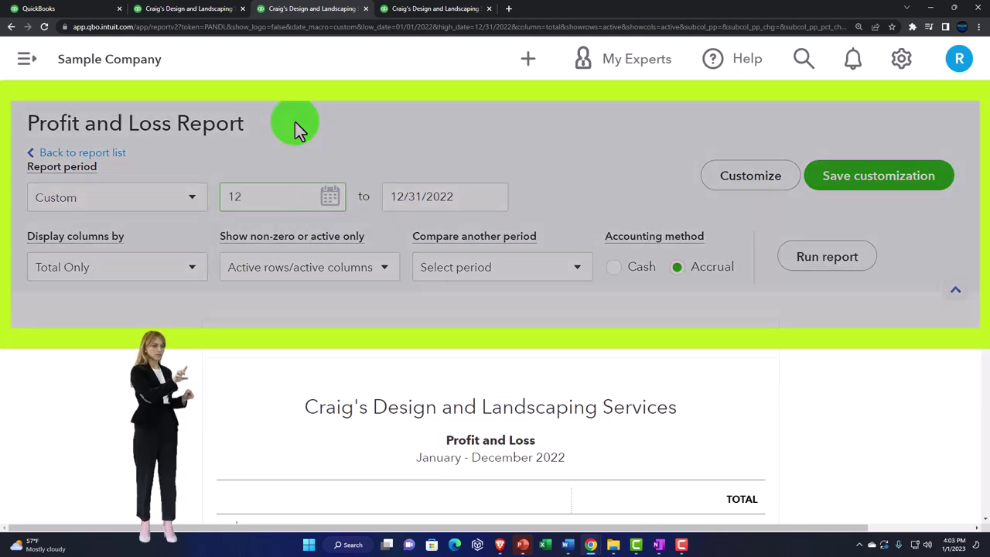
type("/01/2022")
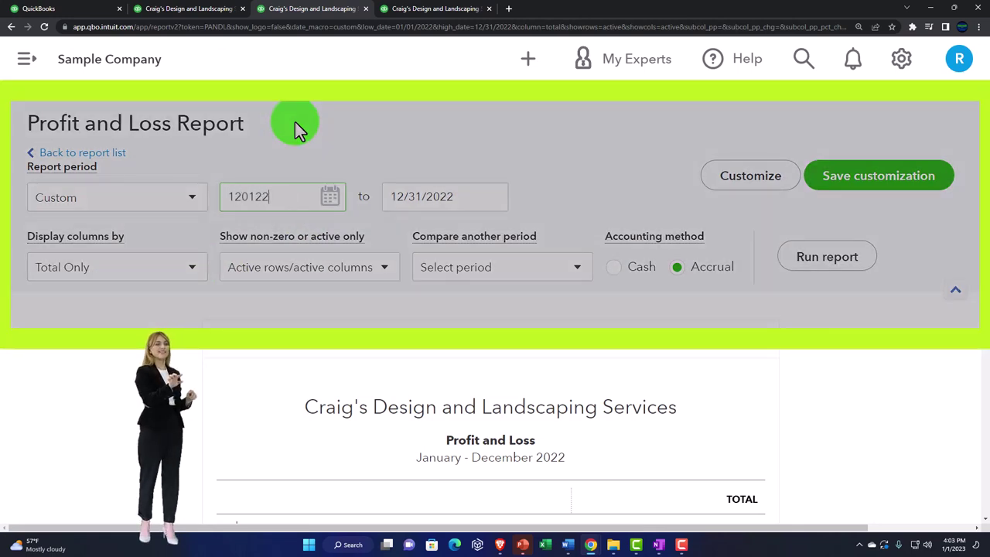
key("Tab")
left_click(299, 123)
left_click(846, 256)
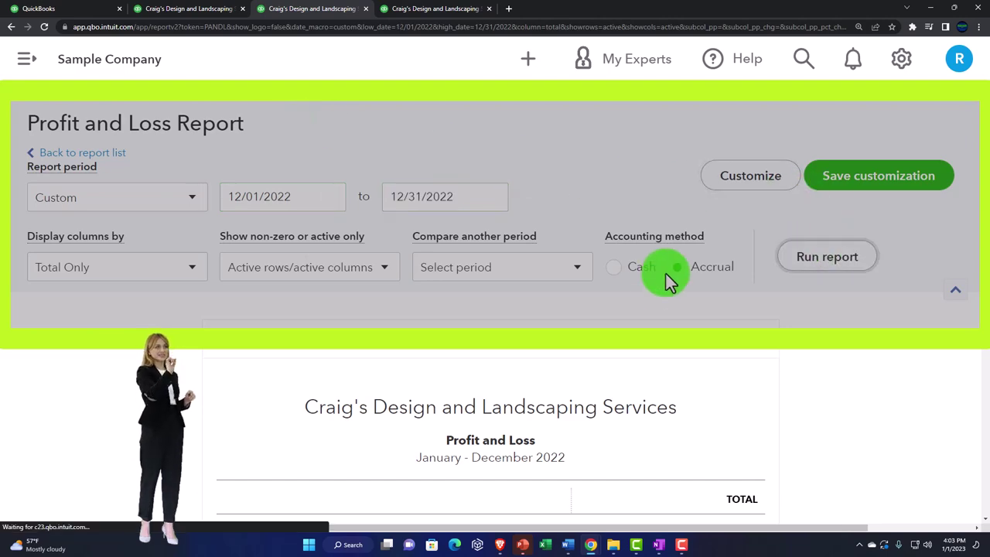
scroll(632, 279, "down", 3)
scroll(490, 270, "up", 2)
Compare the Profit and Loss with the custom previous period 11/01/2022 to 11/30/2022, include $ change, and rerun the report.
left_click(389, 203)
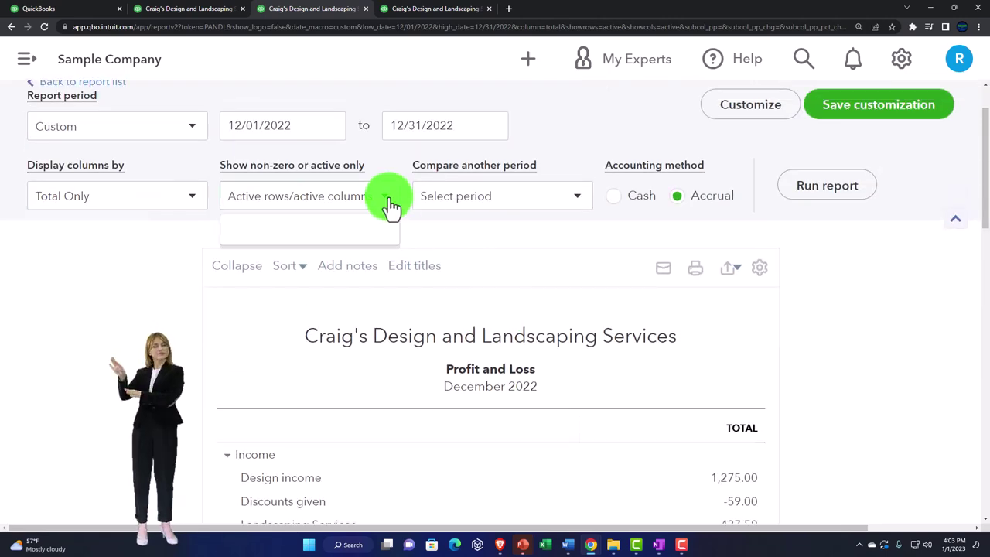
scroll(410, 201, "up", 1)
left_click(504, 270)
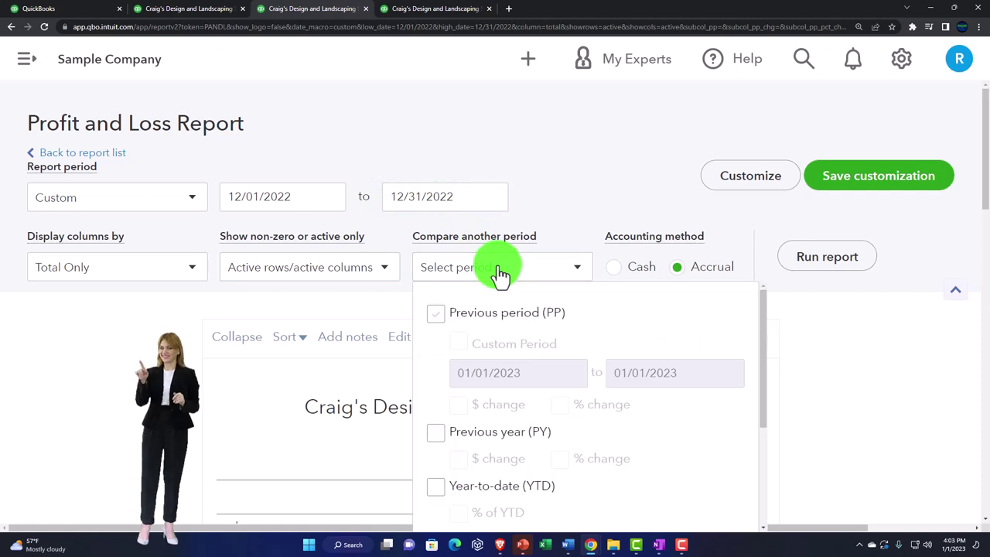
left_click(436, 315)
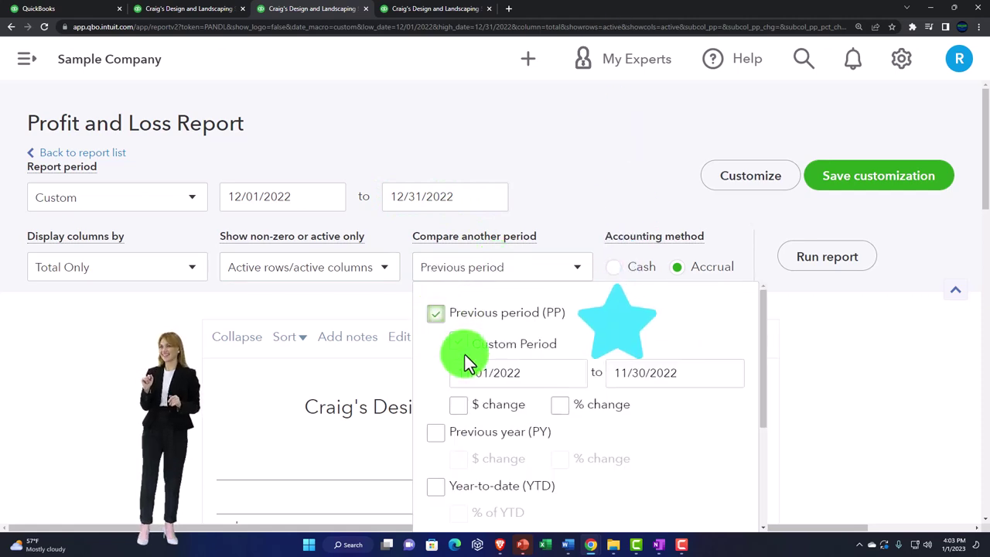
left_click(459, 344)
left_click(456, 406)
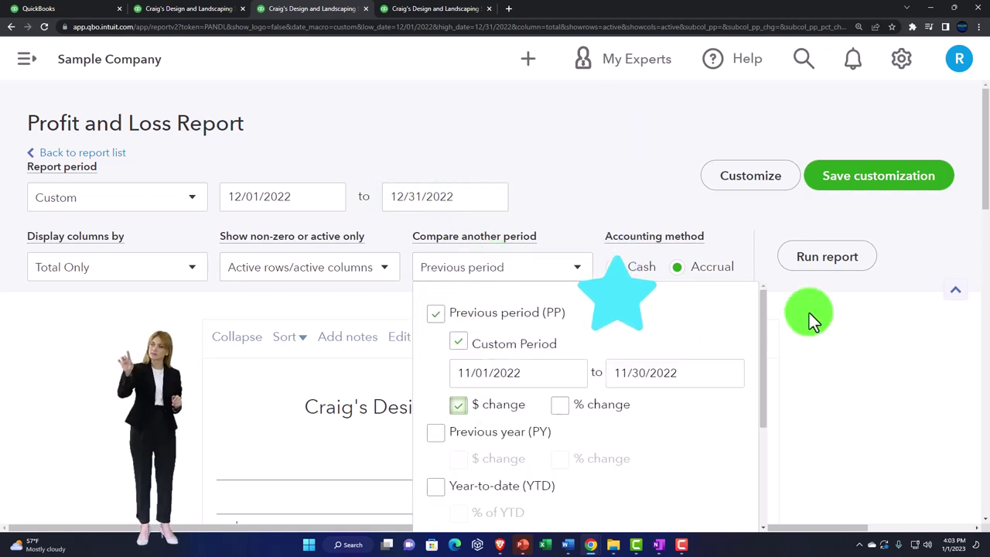
left_click(828, 259)
Review the December, November and change columns of the Profit and Loss from income through expenses to net income.
scroll(839, 270, "down", 3)
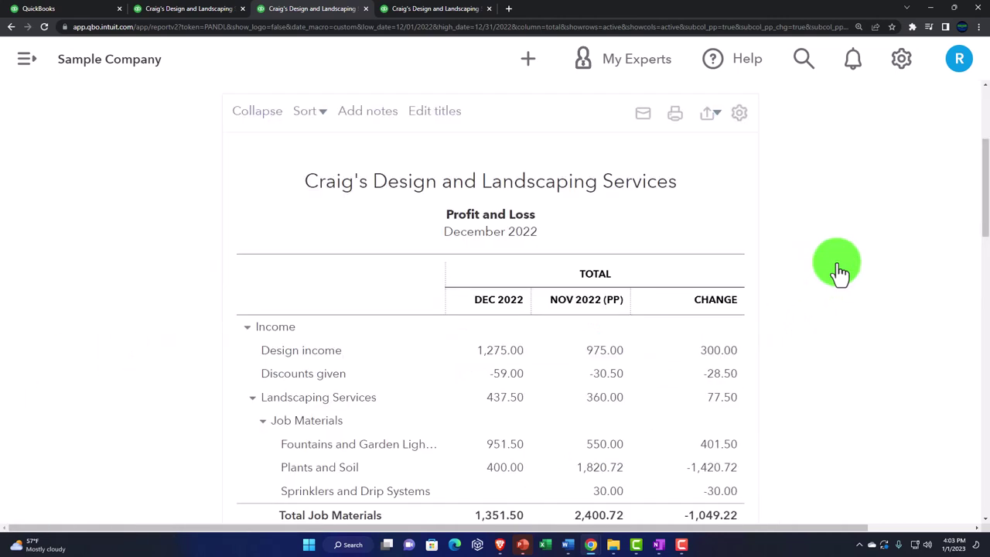
scroll(842, 269, "down", 1)
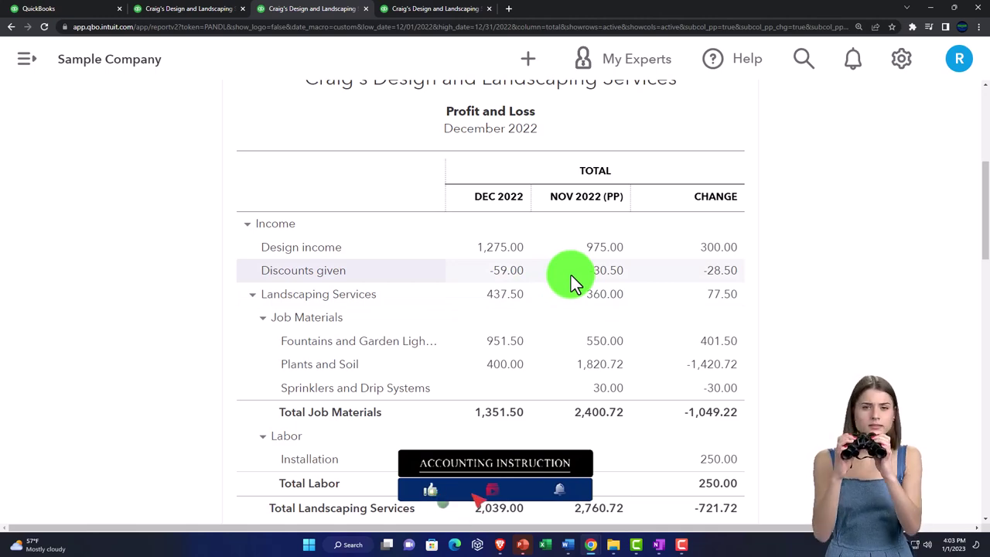
scroll(571, 276, "down", 1)
scroll(571, 275, "down", 3)
scroll(571, 275, "down", 2)
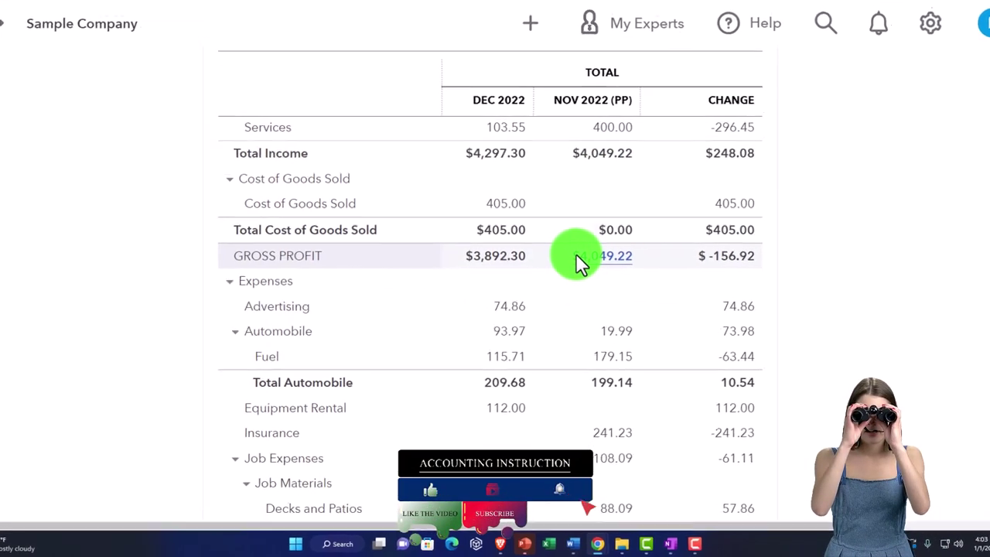
scroll(575, 255, "down", 6)
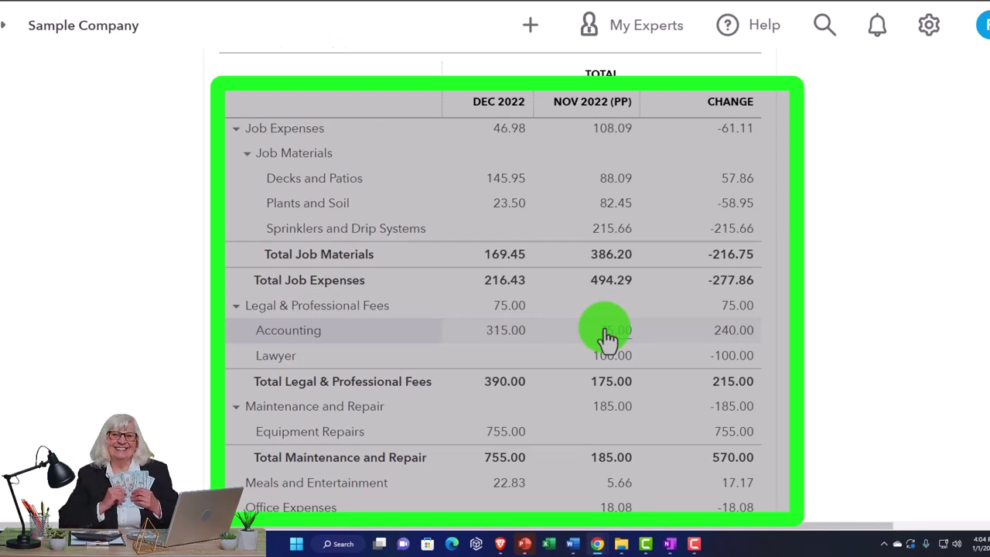
scroll(605, 328, "down", 5)
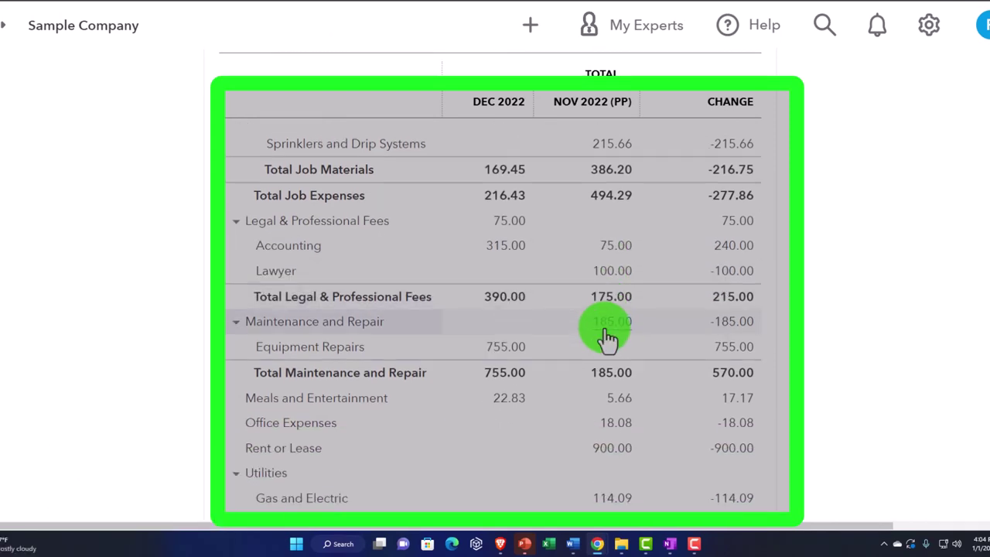
scroll(605, 331, "down", 2)
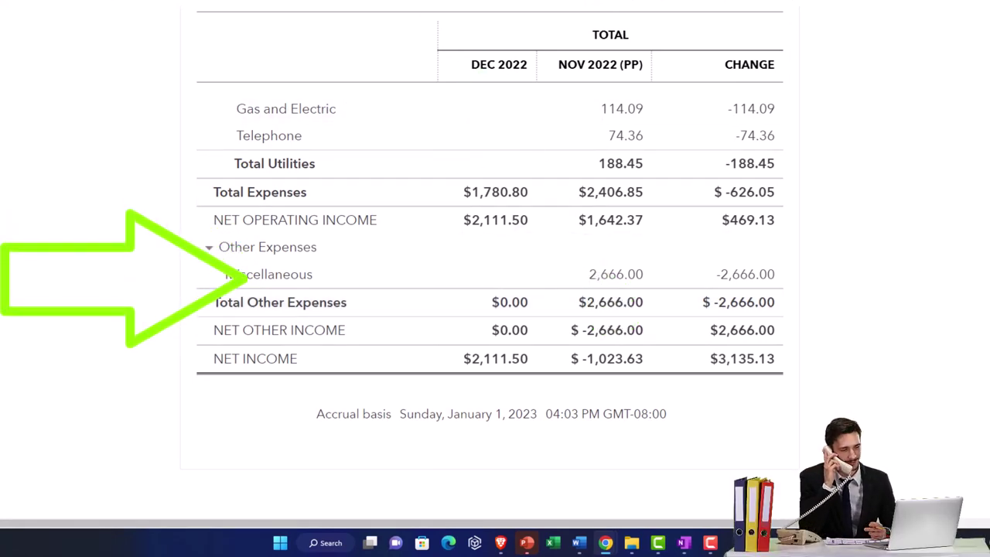
In the Statement of Cash Flows tab, collapse the net income adjustments and the investing, financing and operating activities sections.
left_click(438, 8)
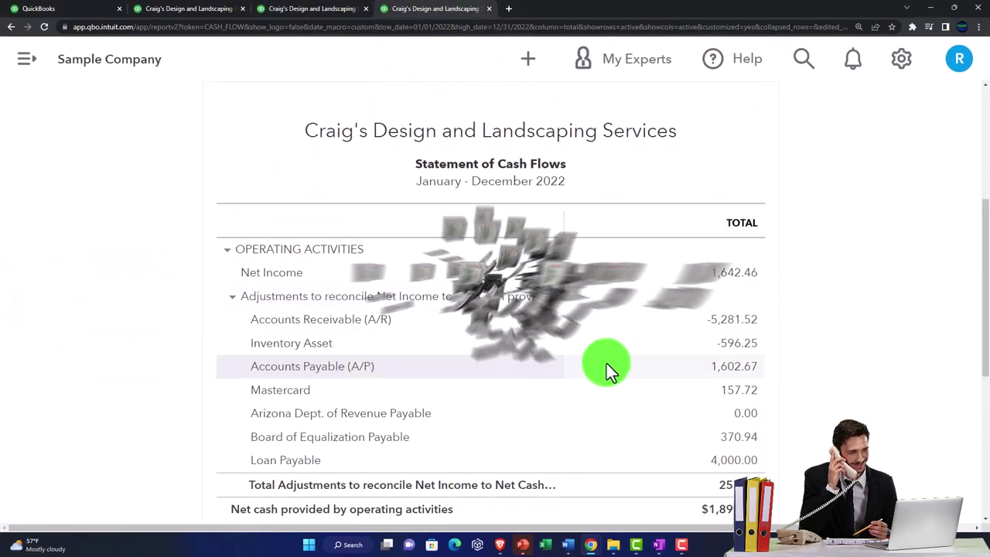
key("ctrl+plus")
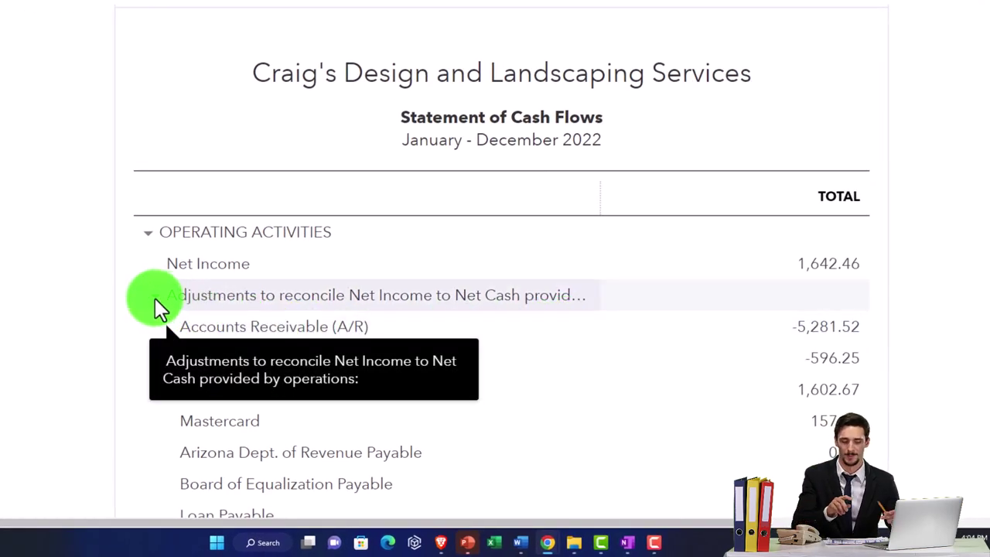
left_click(150, 297)
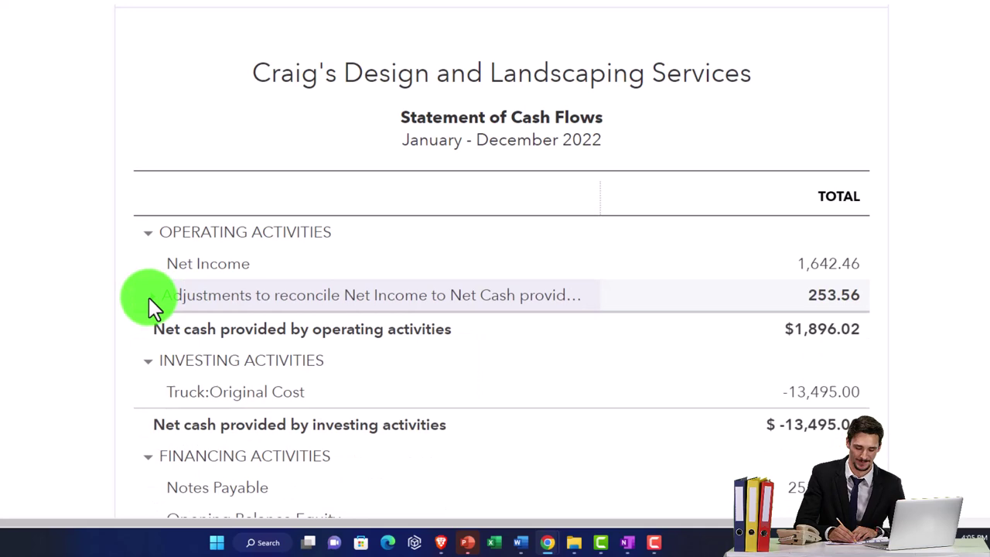
left_click(148, 363)
left_click(150, 393)
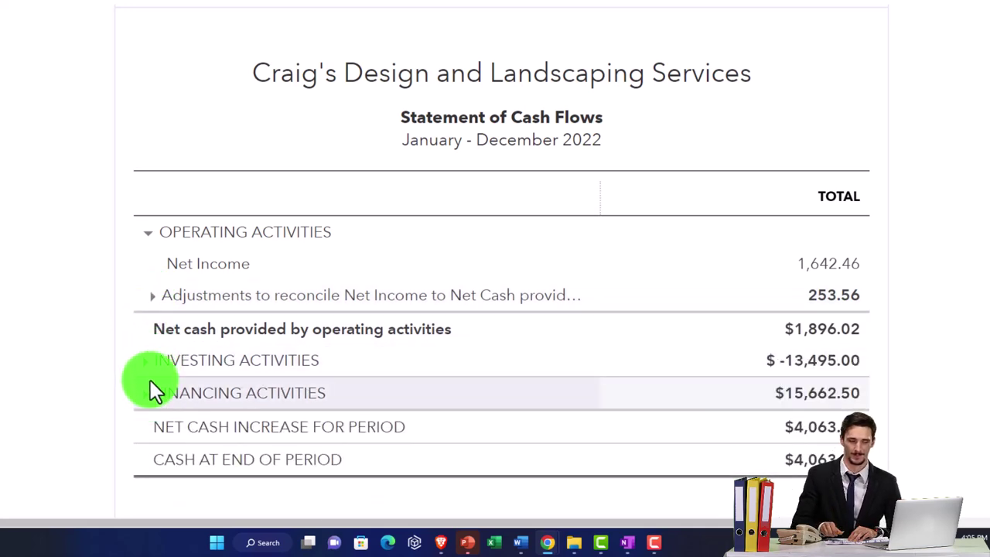
left_click(146, 235)
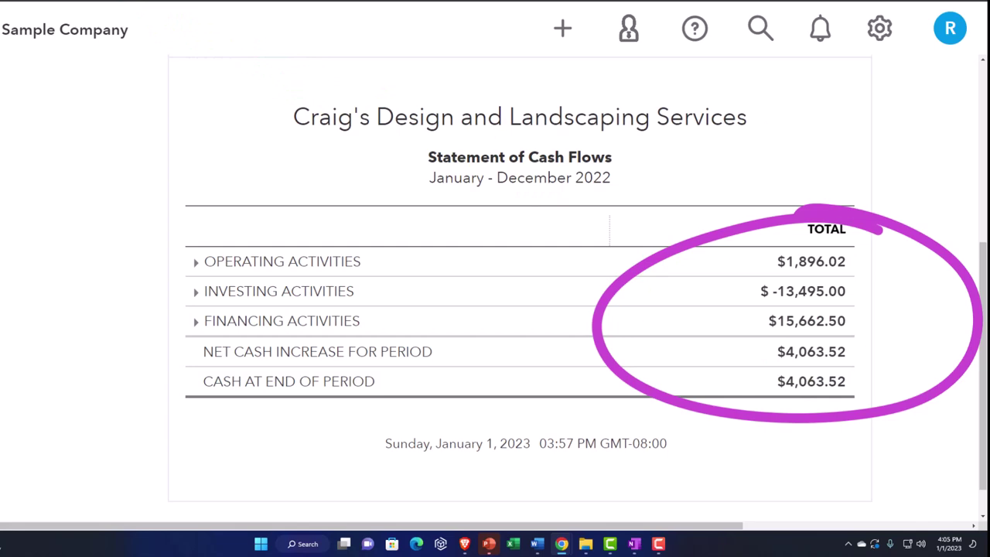
Return to the Balance Sheet tab, open the Windows Calculator and place its compact window over the report.
left_click(127, 0)
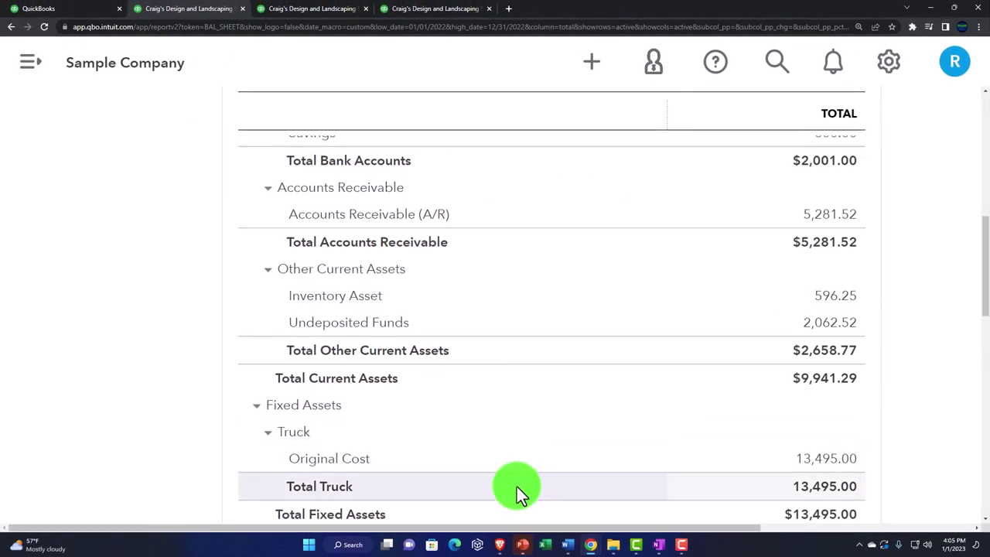
left_click(345, 543)
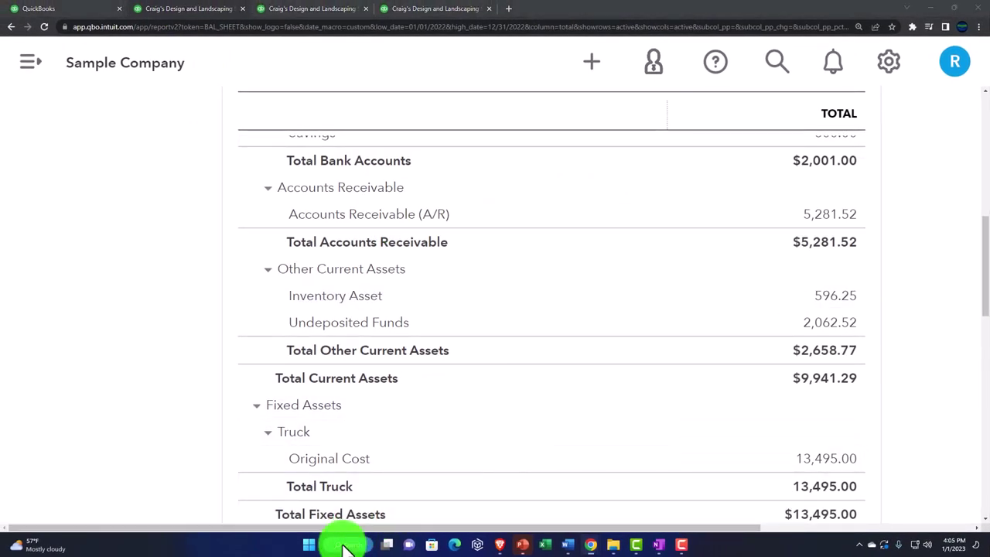
left_click(340, 251)
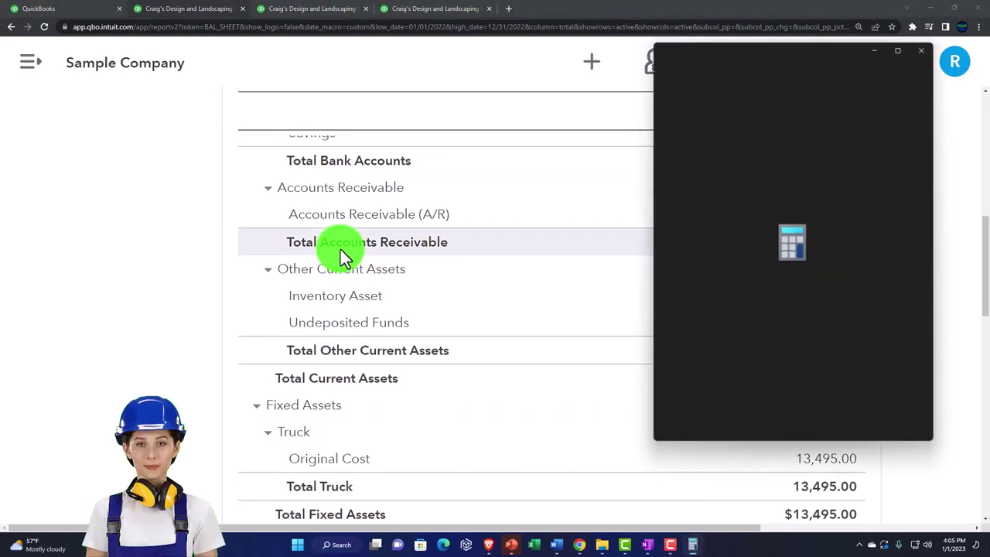
left_click(733, 69)
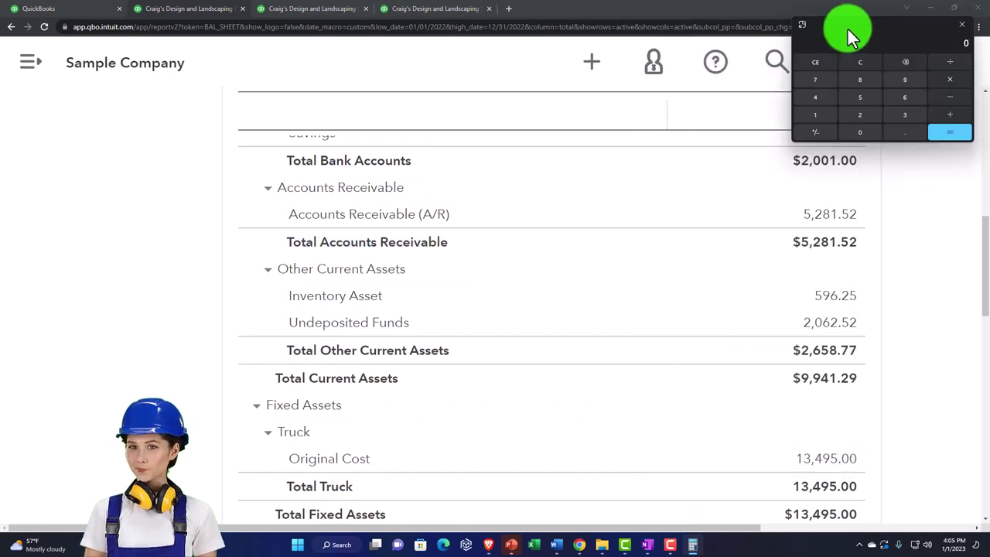
left_click_drag(849, 29, 602, 317)
Add total bank accounts 2,001 and undeposited funds 2,062.52 in Calculator, compare the sum with the Statement of Cash Flows' ending cash, and put Calculator away.
scroll(434, 325, "up", 3)
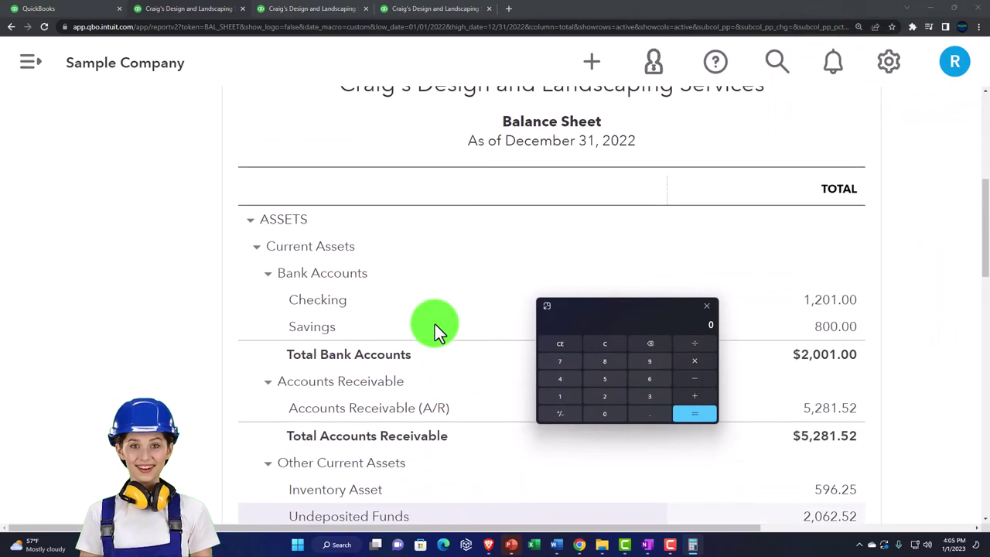
type("2001")
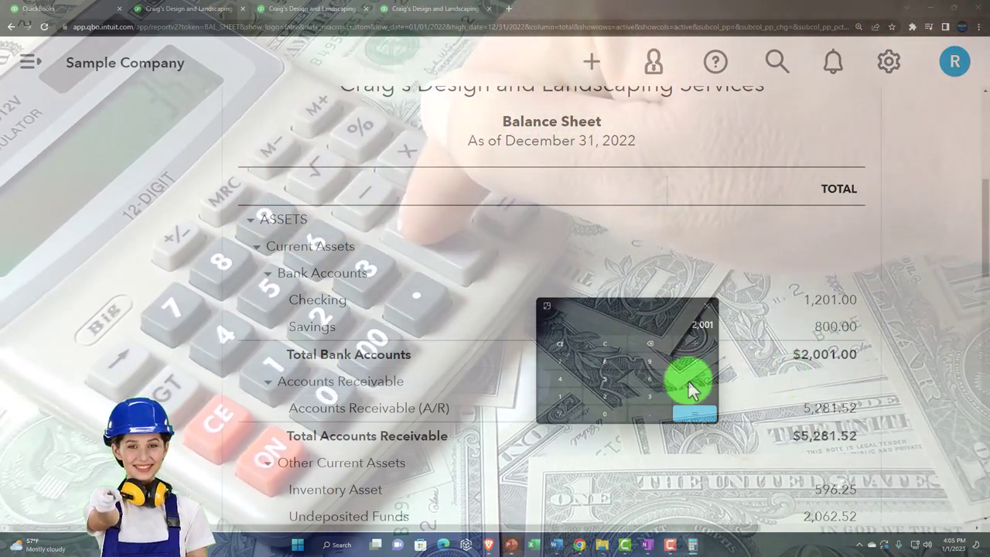
scroll(486, 395, "down", 2)
scroll(485, 395, "down", 2)
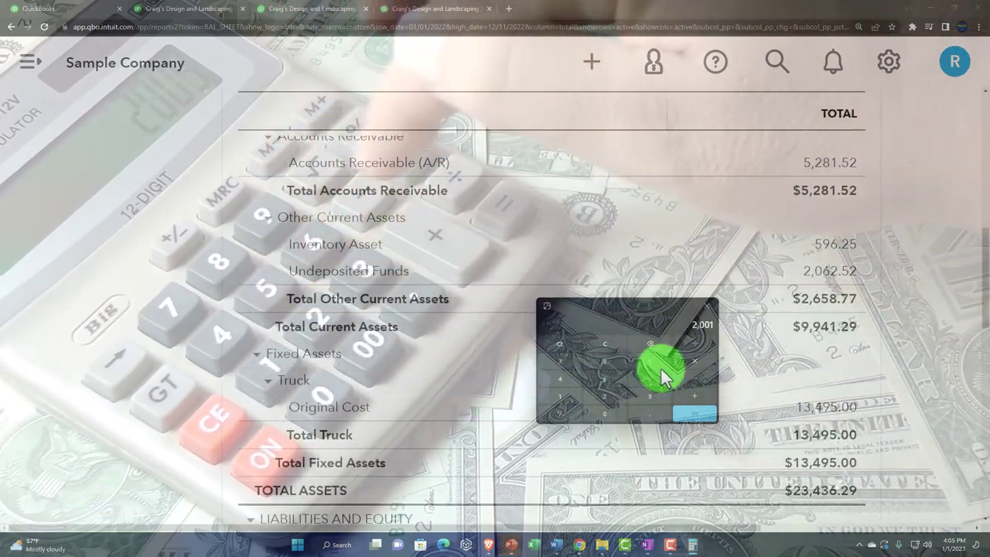
key("BackSpace")
key("BackSpace")
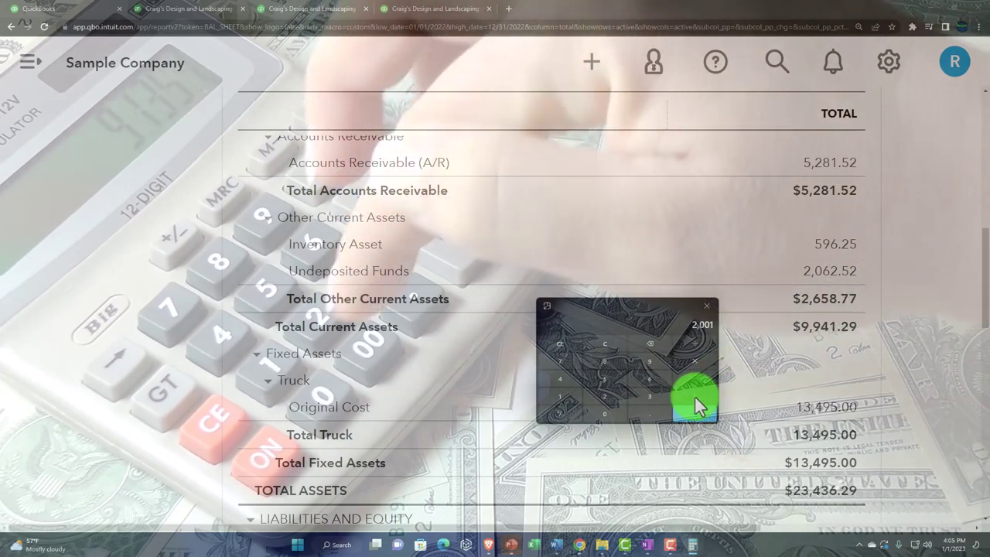
type("63.52.52+")
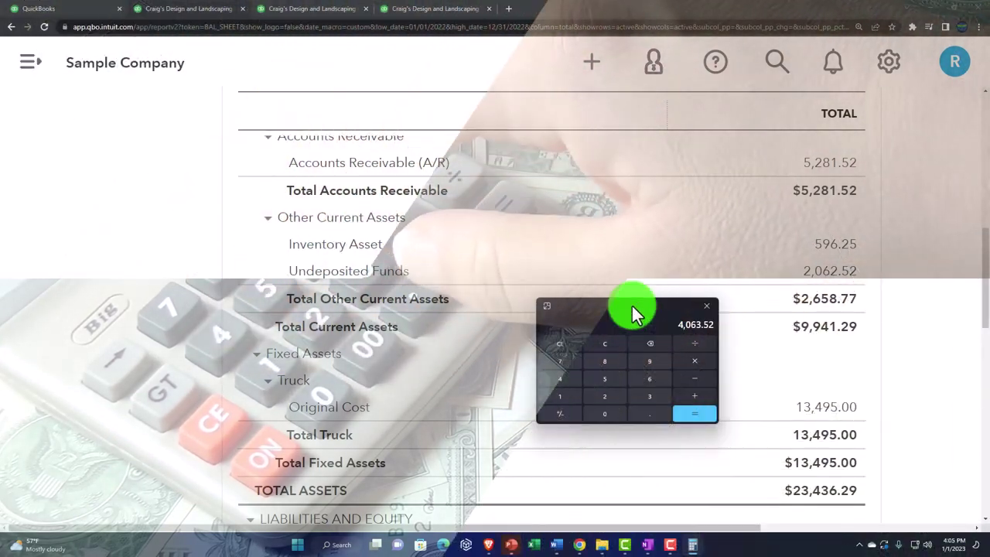
left_click(430, 10)
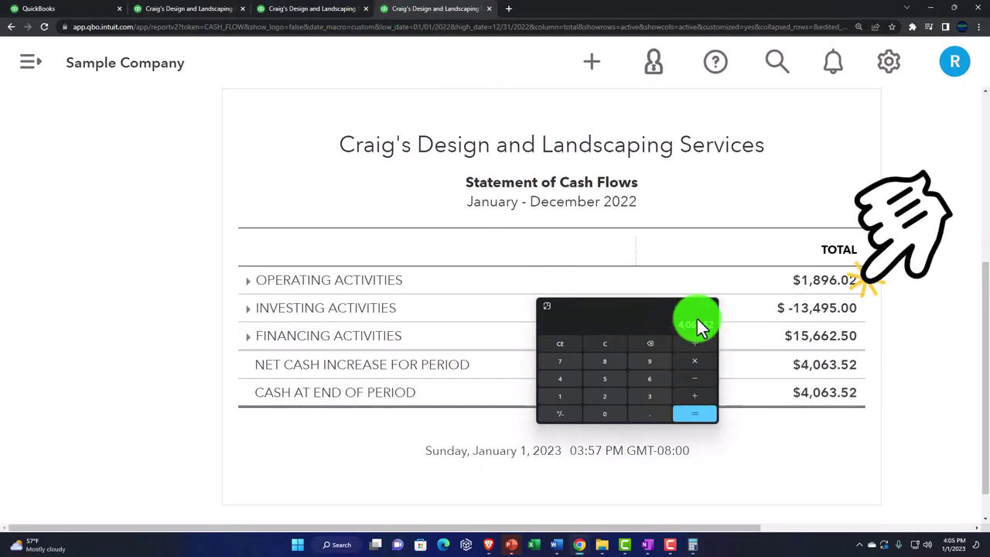
left_click(692, 545)
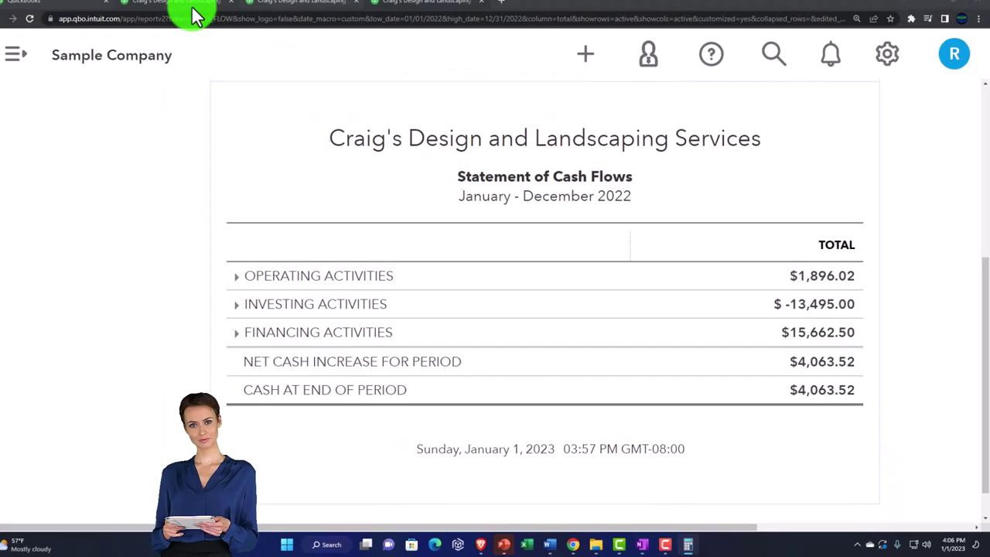
Review the Balance Sheet's fixed assets, liabilities and equity, including net income, and return to its bank accounts.
left_click(194, 8)
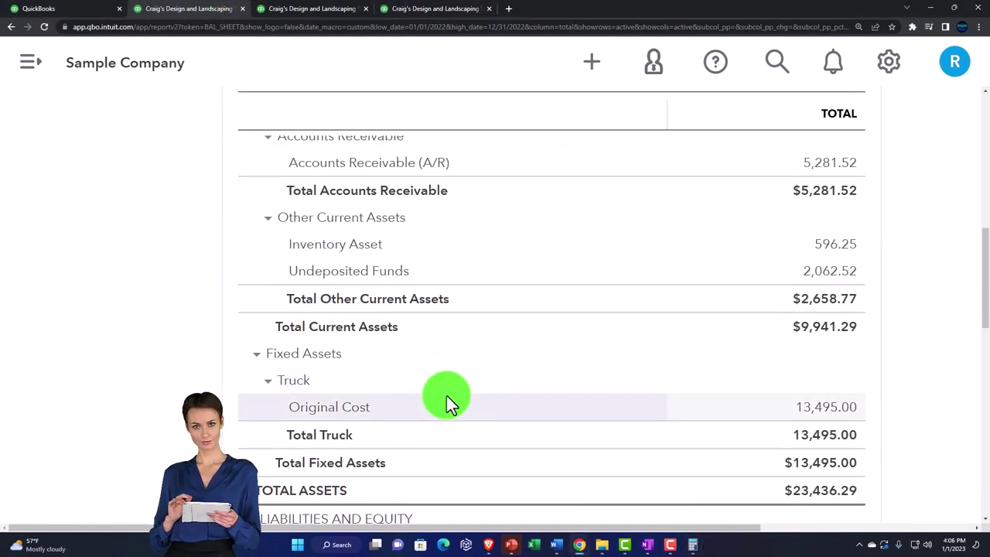
scroll(447, 399, "down", 8)
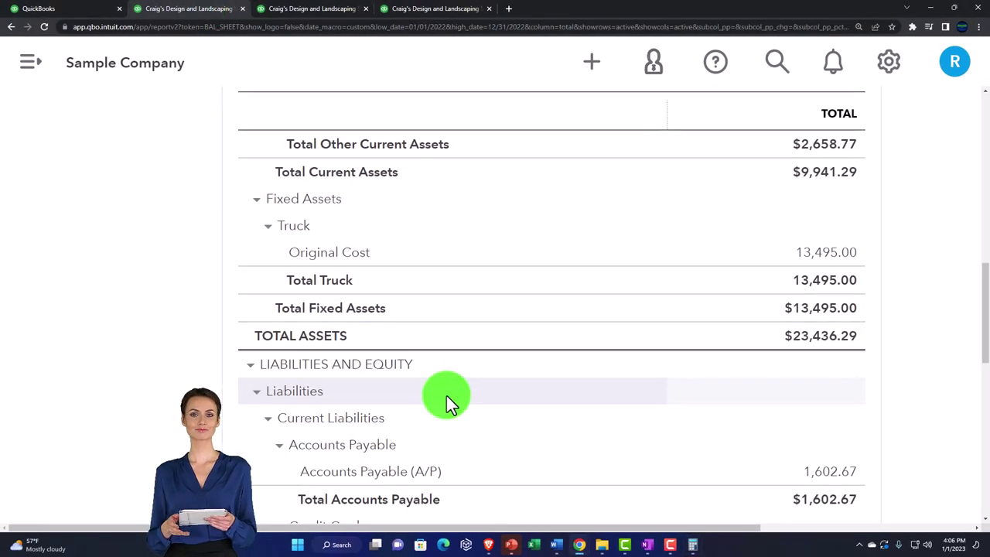
scroll(453, 402, "down", 2)
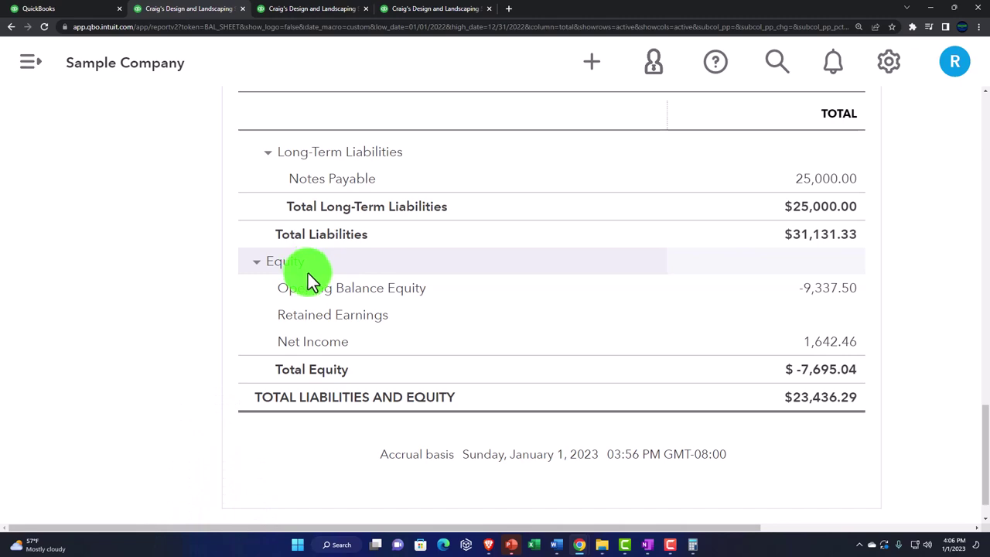
scroll(354, 332, "up", 10)
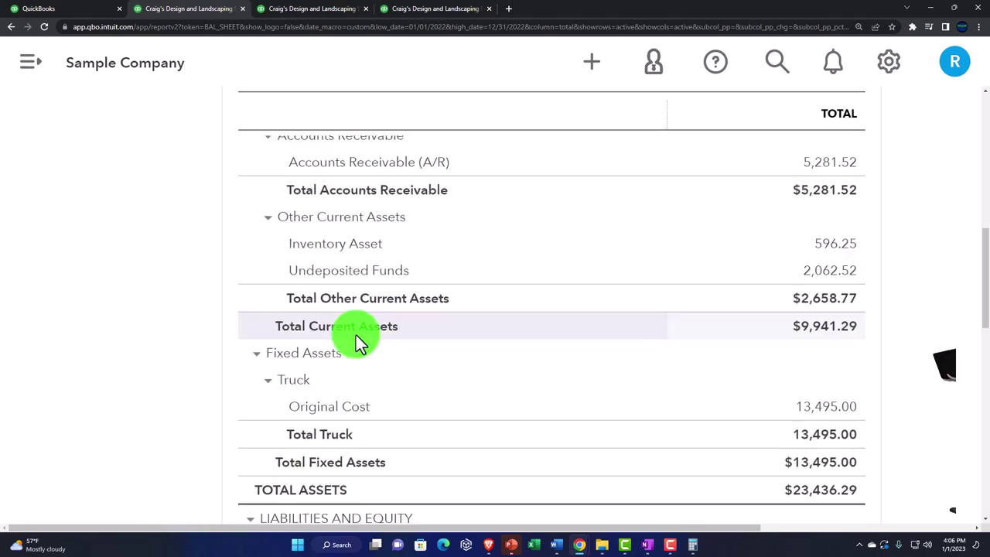
scroll(356, 335, "up", 5)
left_click(356, 335)
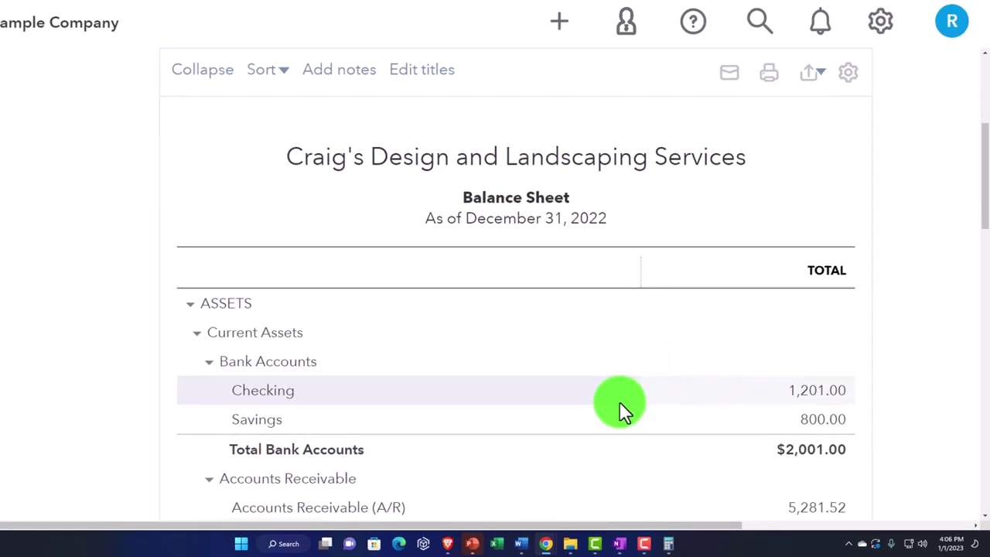
Switch to the Statement of Cash Flows tab and expand the operating activities section.
scroll(619, 402, "down", 1)
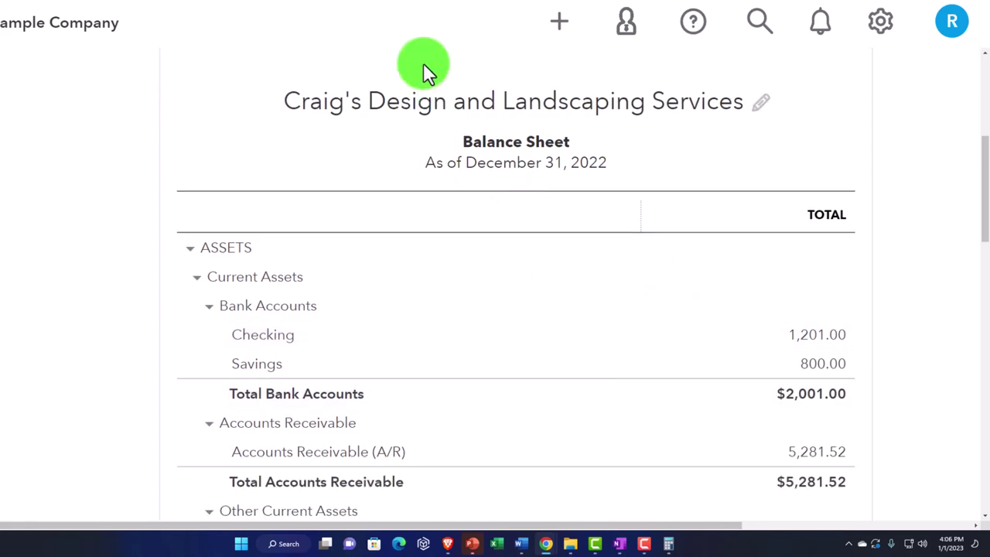
left_click(417, 11)
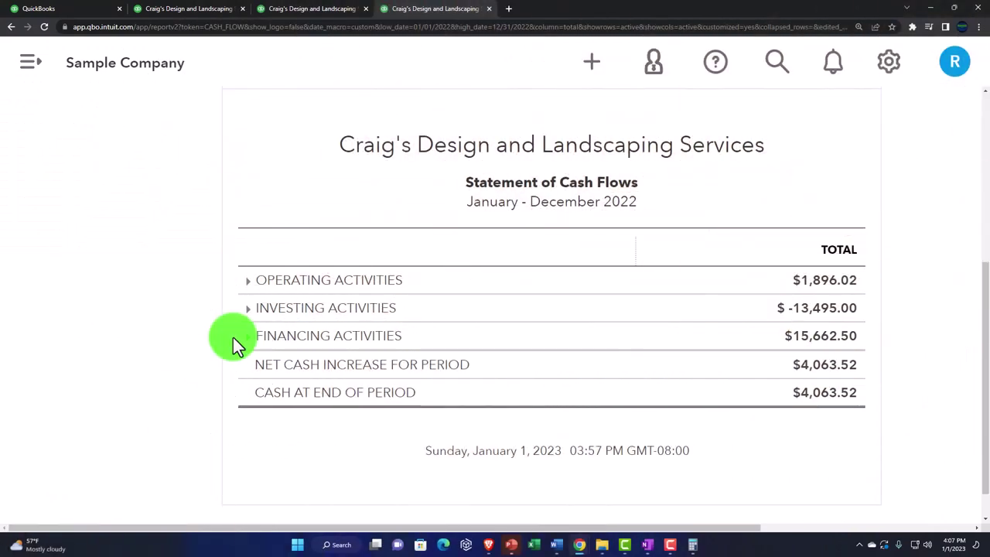
left_click(246, 284)
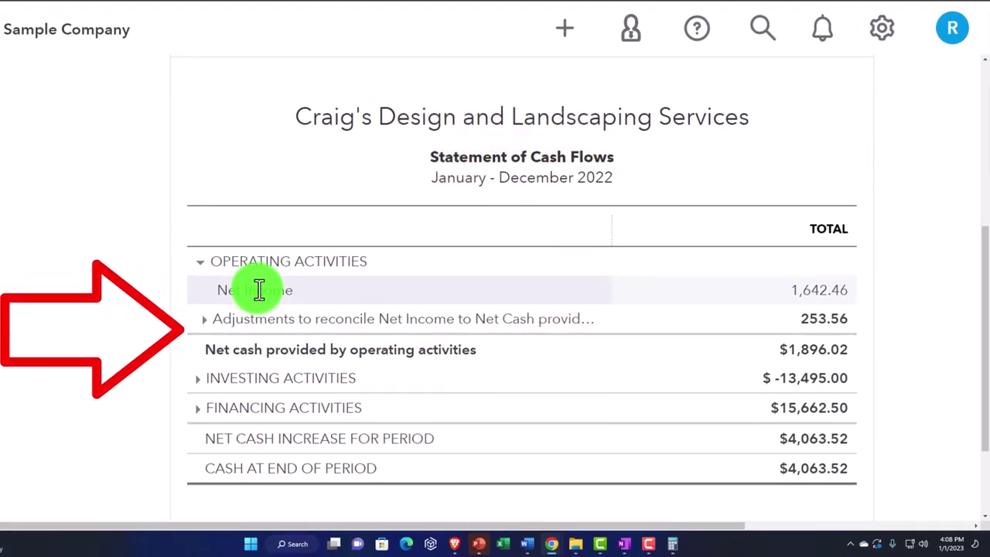
Switch to the Profit and Loss tab, look over the December and November 2022 figures, and collapse the Income section.
left_click(332, 8)
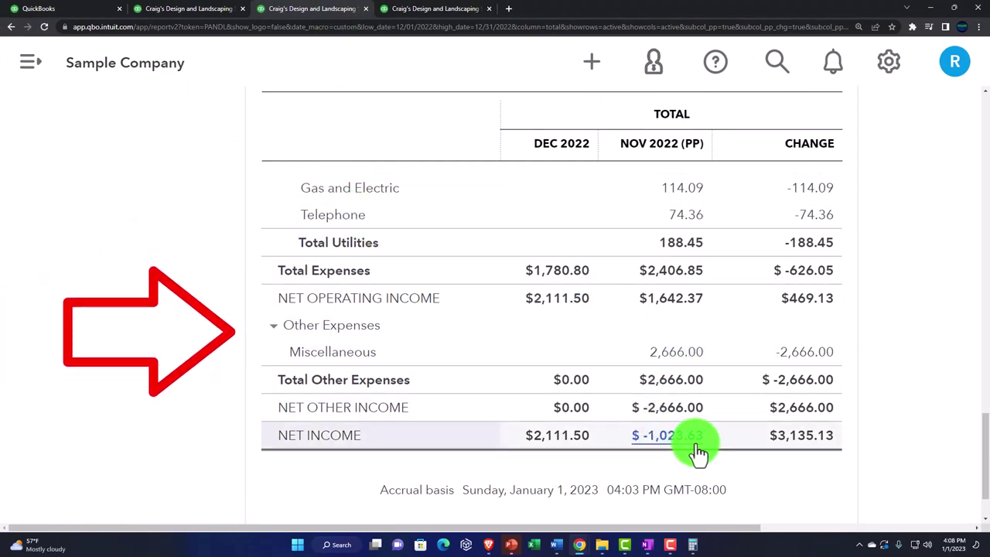
scroll(698, 449, "up", 10)
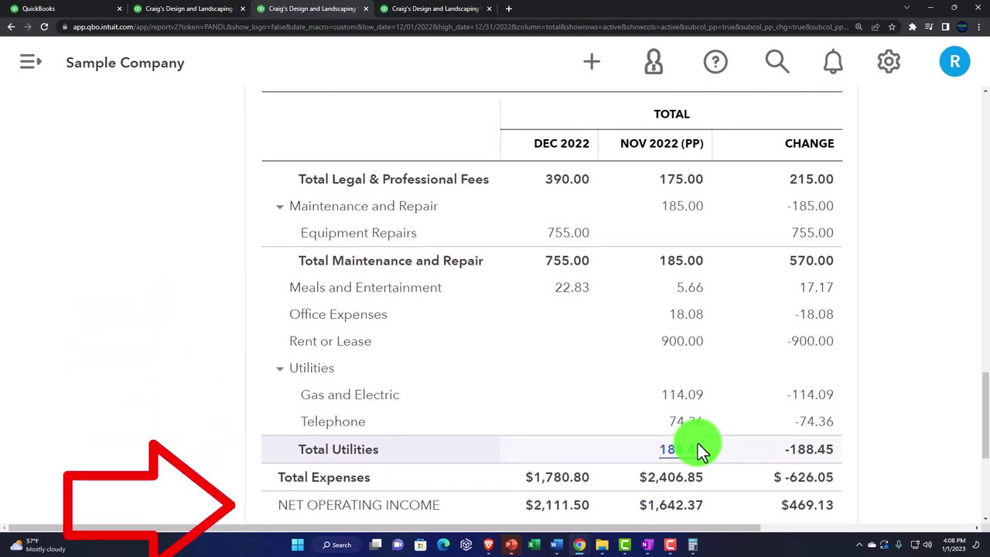
scroll(405, 366, "up", 8)
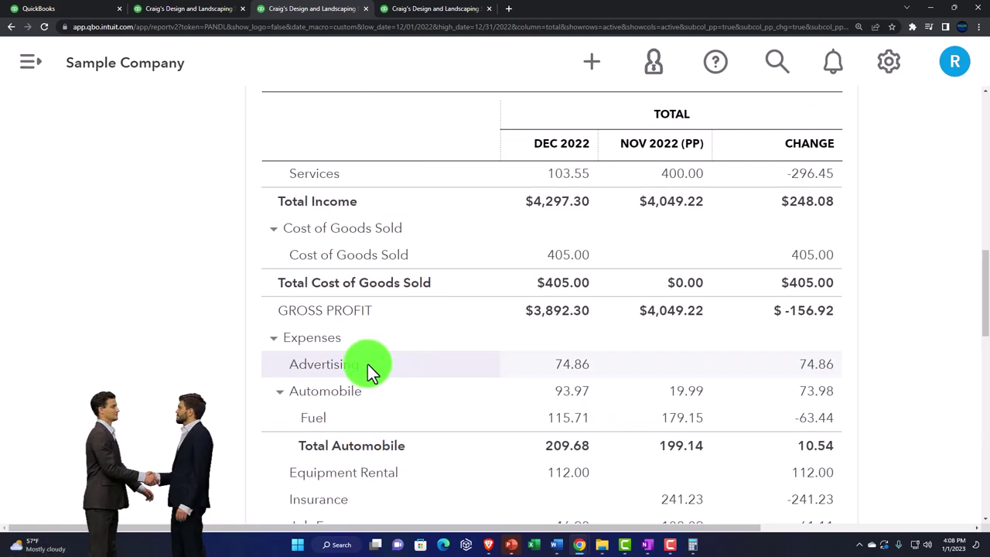
scroll(364, 365, "up", 1)
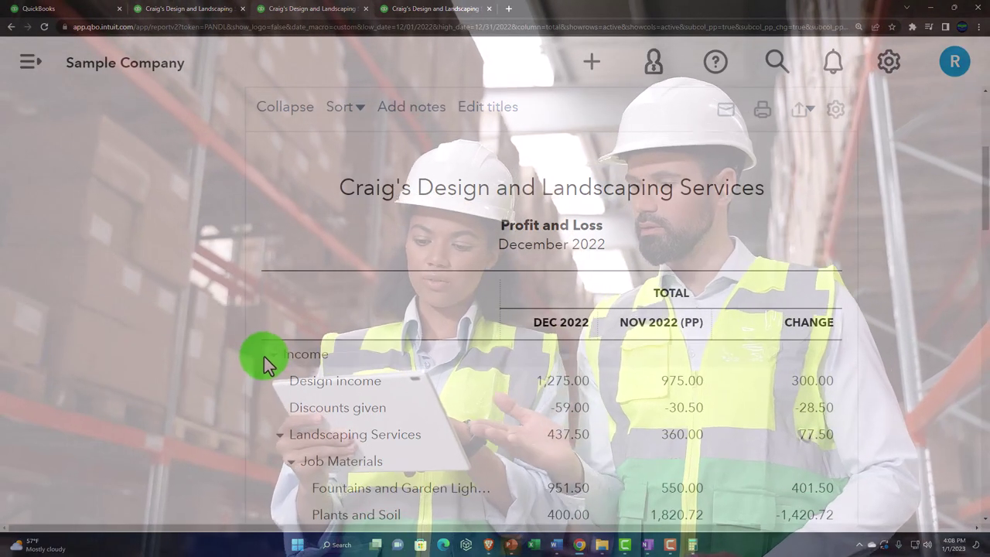
left_click(273, 355)
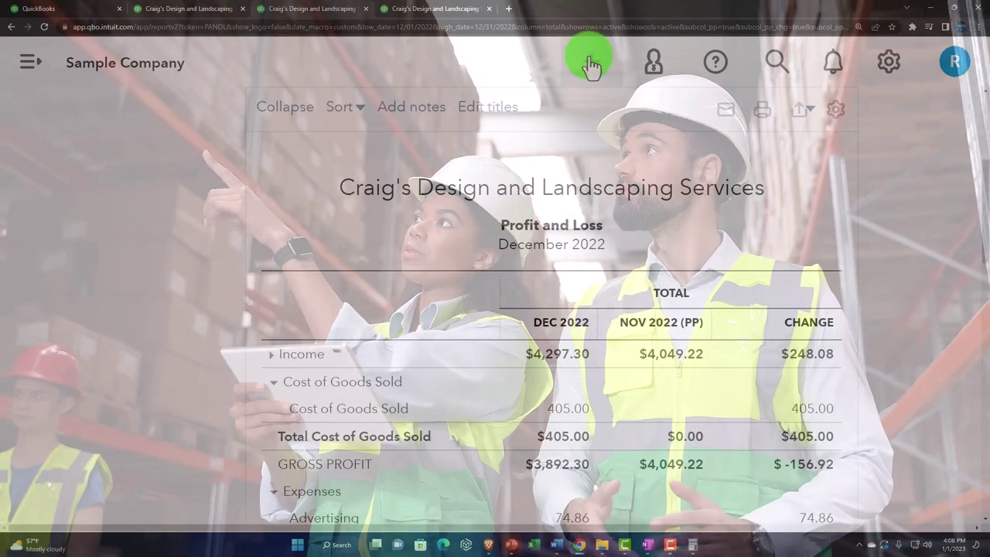
Look over the new transaction forms for customers, vendors, employees and other, and close the list.
left_click(591, 64)
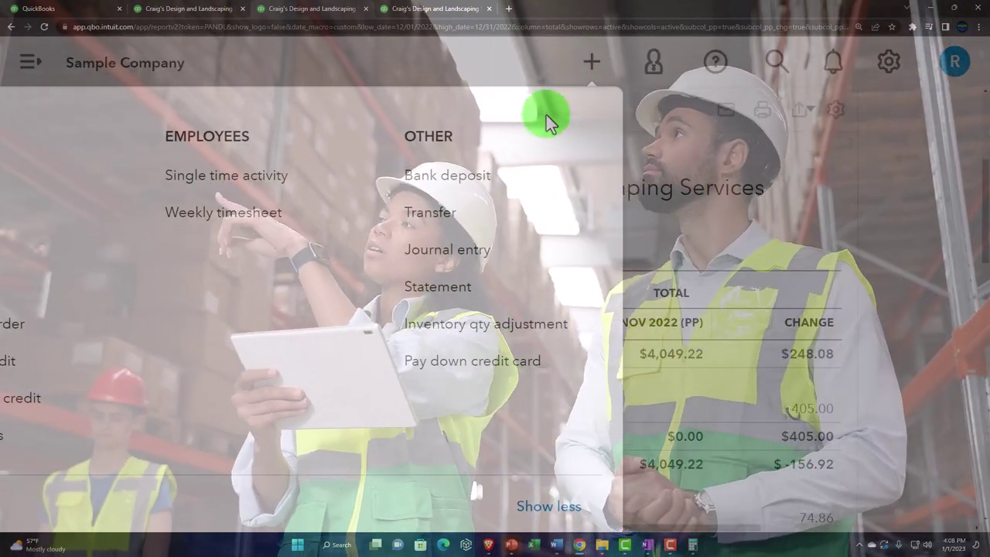
key("ctrl+minus")
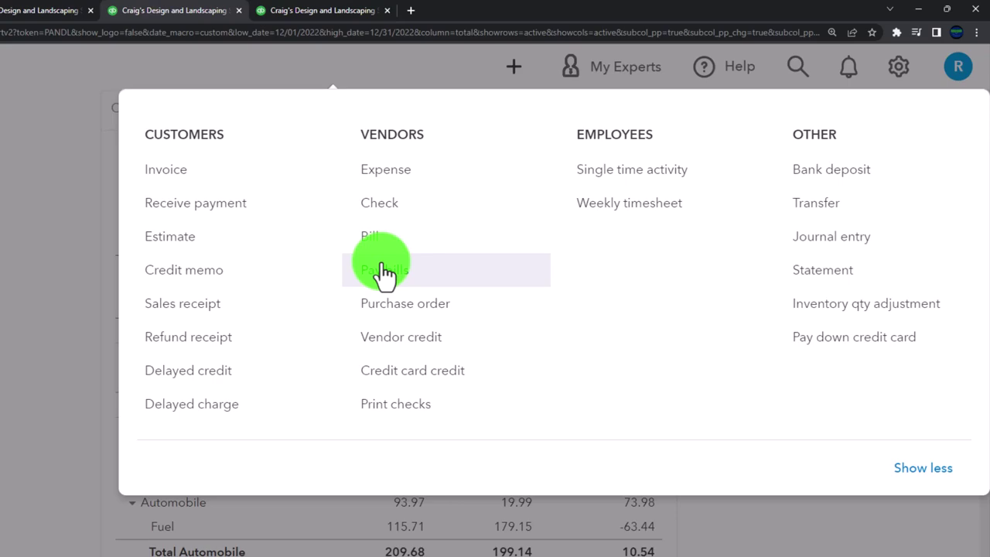
left_click(111, 255)
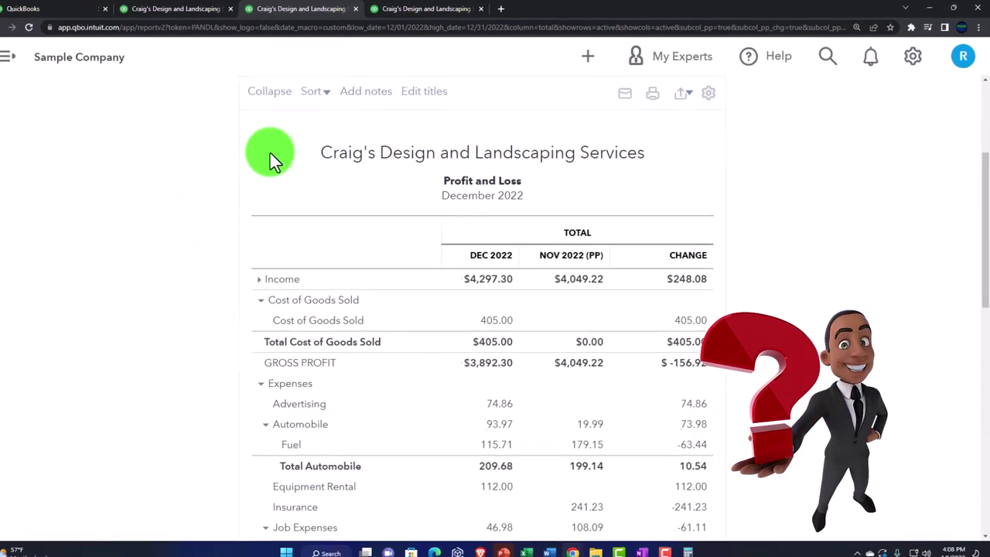
Return to the Statement of Cash Flows tab and review its net income, activity totals and ending cash.
left_click(402, 8)
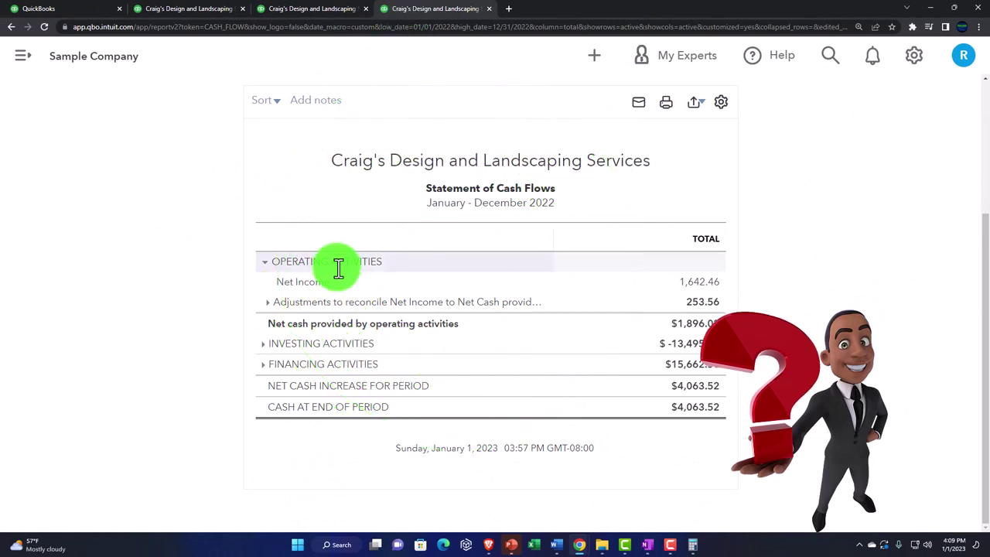
key("ctrl+plus")
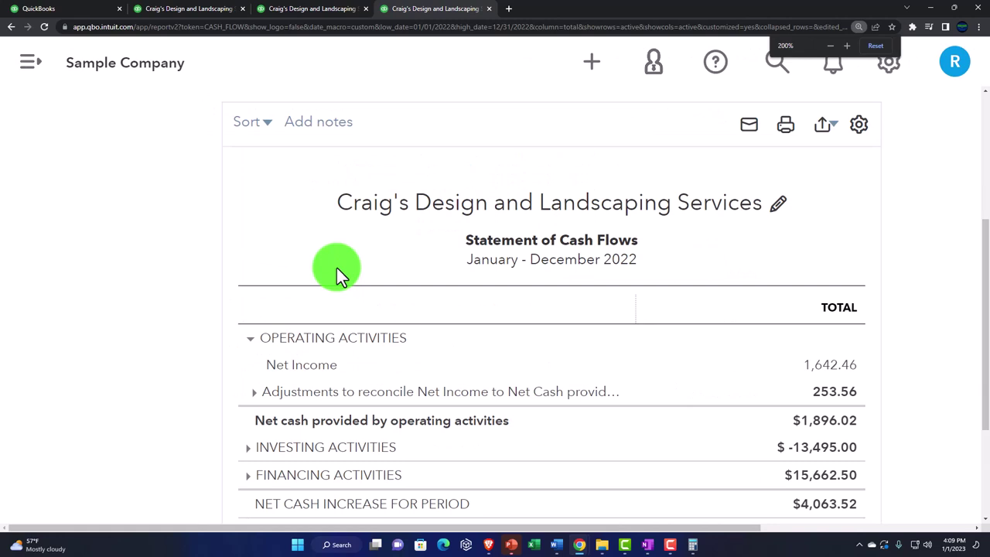
scroll(336, 268, "down", 2)
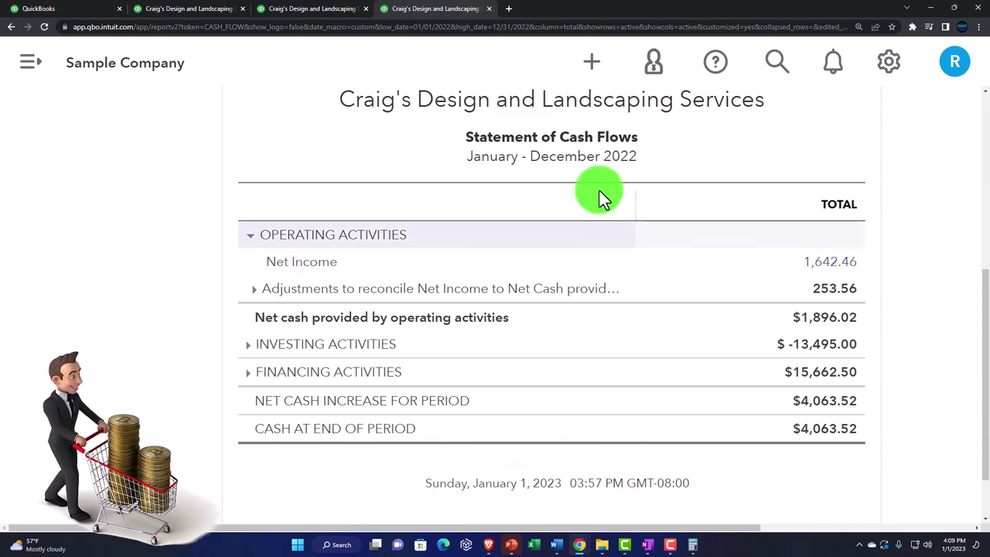
Run the Profit and Loss report with start date 01/01/2022 and go to its net income line.
left_click(327, 11)
scroll(306, 317, "up", 3)
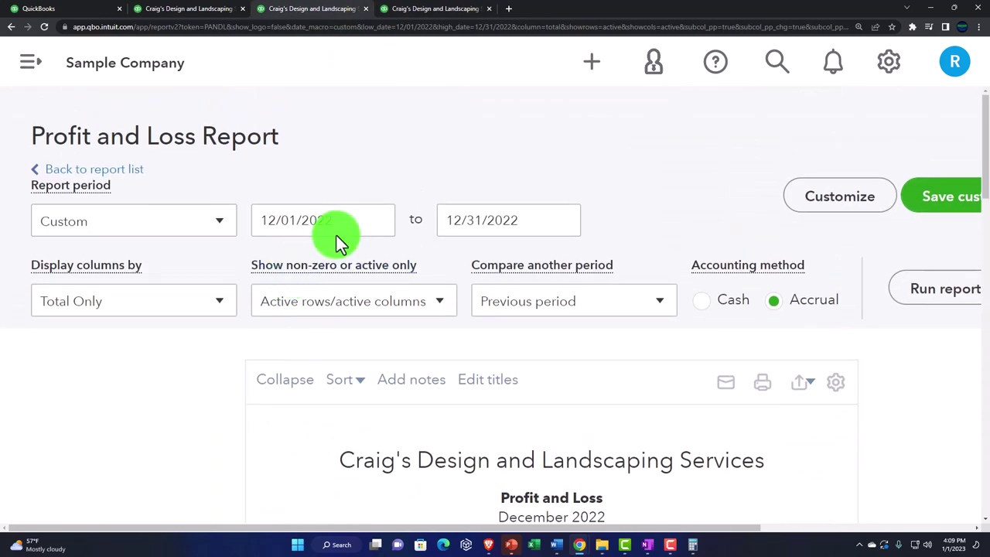
left_click(335, 232)
type("010122")
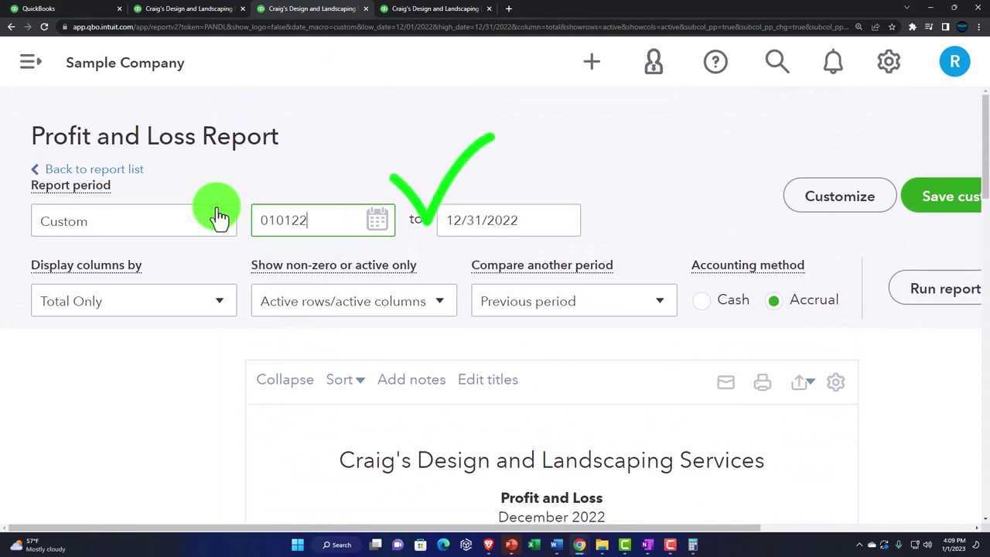
key("Tab")
left_click(911, 298)
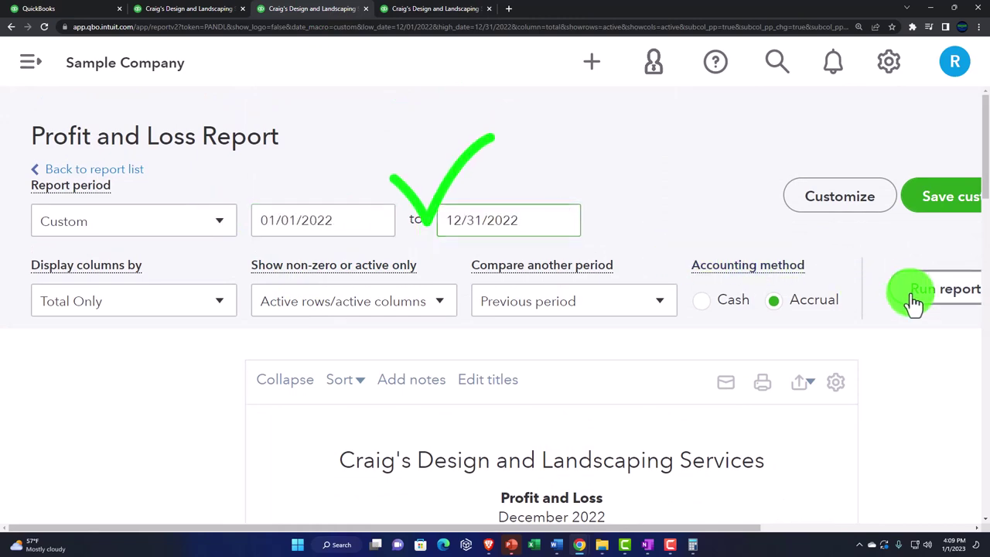
scroll(851, 311, "down", 3)
scroll(782, 335, "down", 20)
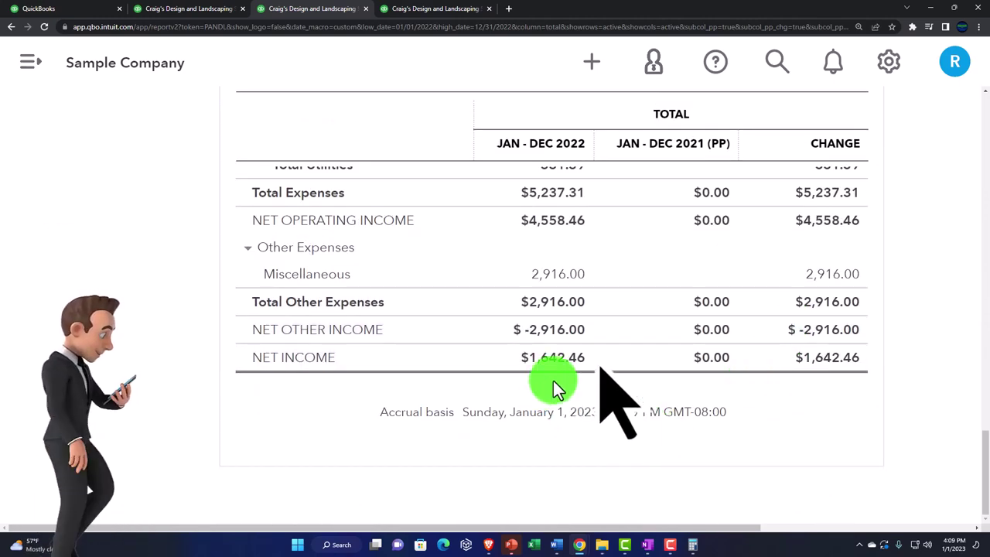
In the Statement of Cash Flows tab, expand and review the net income adjustments, and look over the Profit and Loss's net income and expenses.
left_click(427, 10)
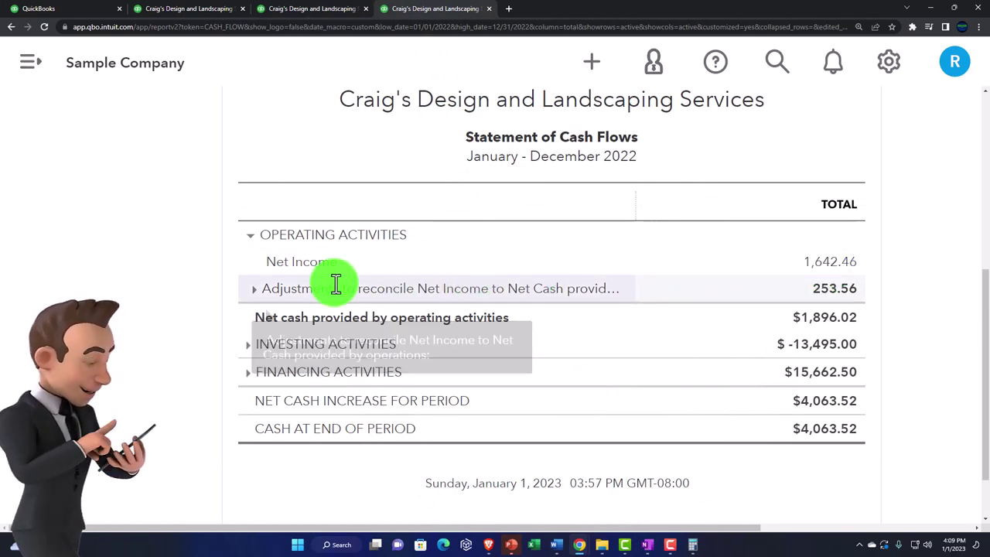
left_click(254, 290)
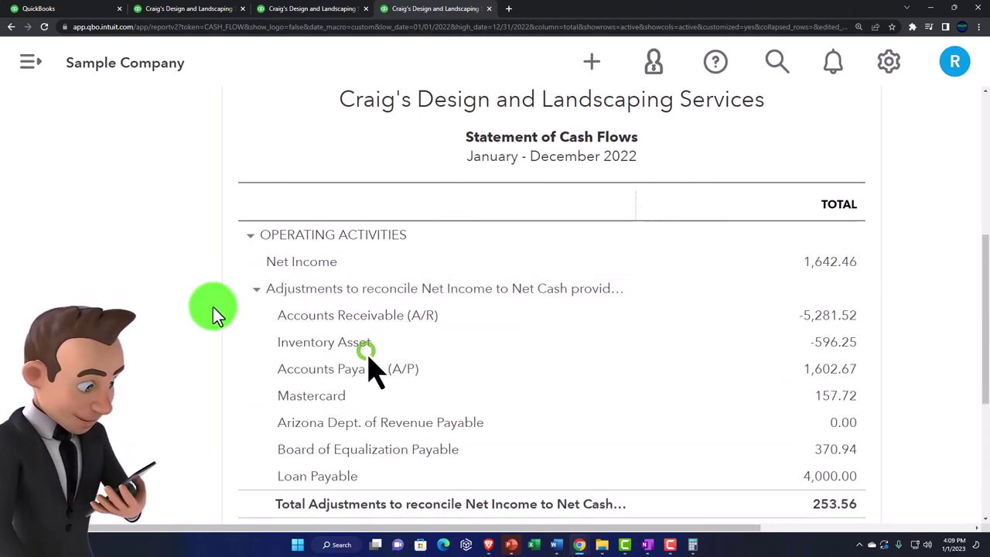
scroll(214, 307, "down", 1)
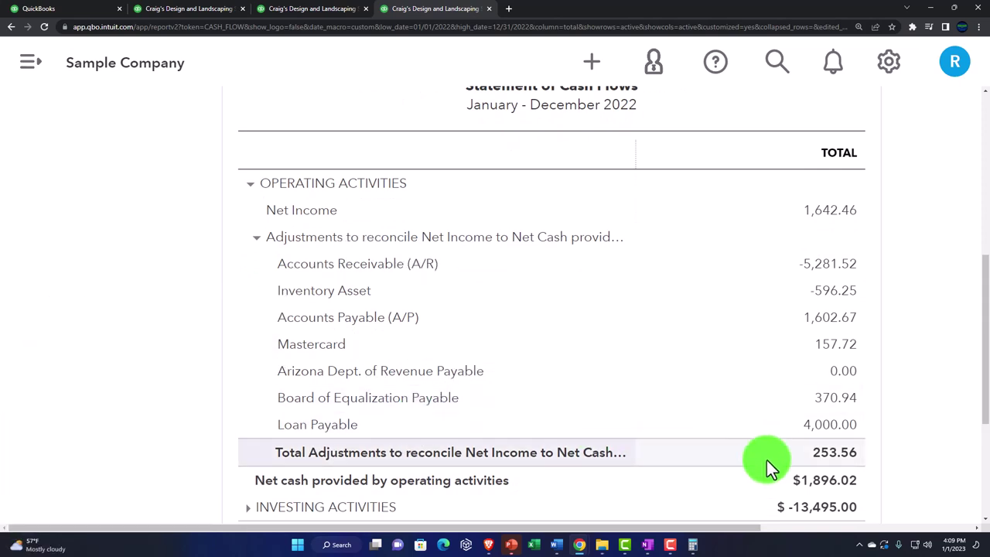
scroll(767, 460, "down", 1)
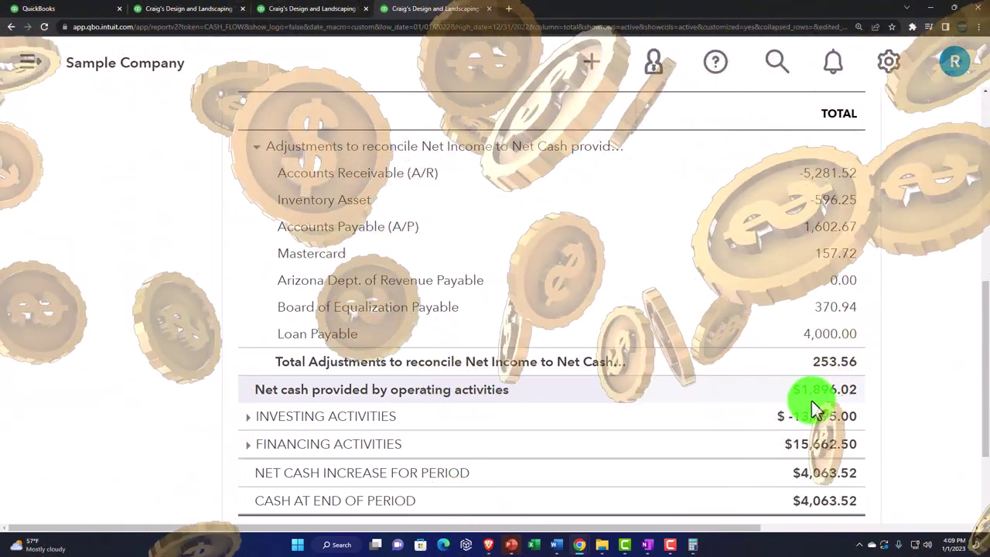
scroll(811, 403, "up", 1)
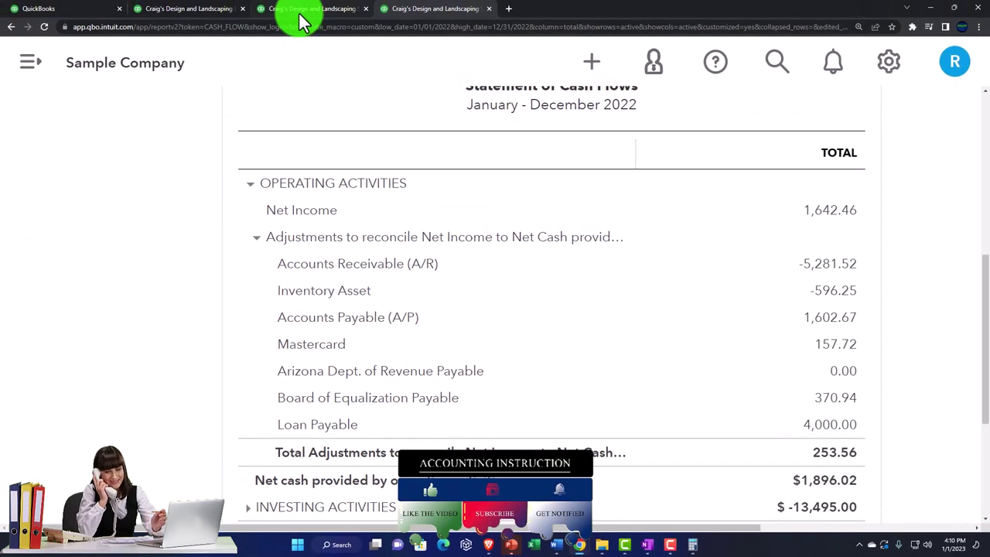
left_click(301, 16)
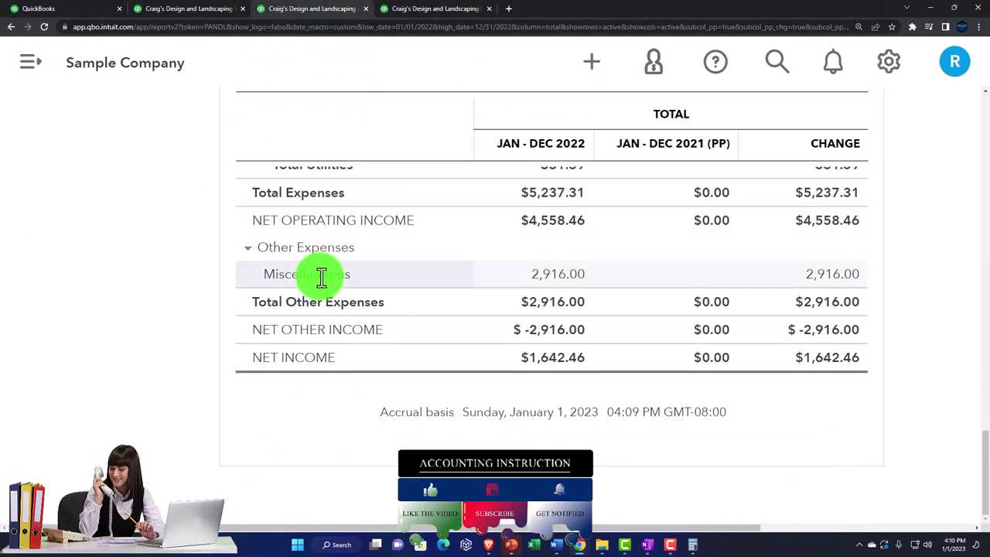
scroll(319, 277, "up", 3)
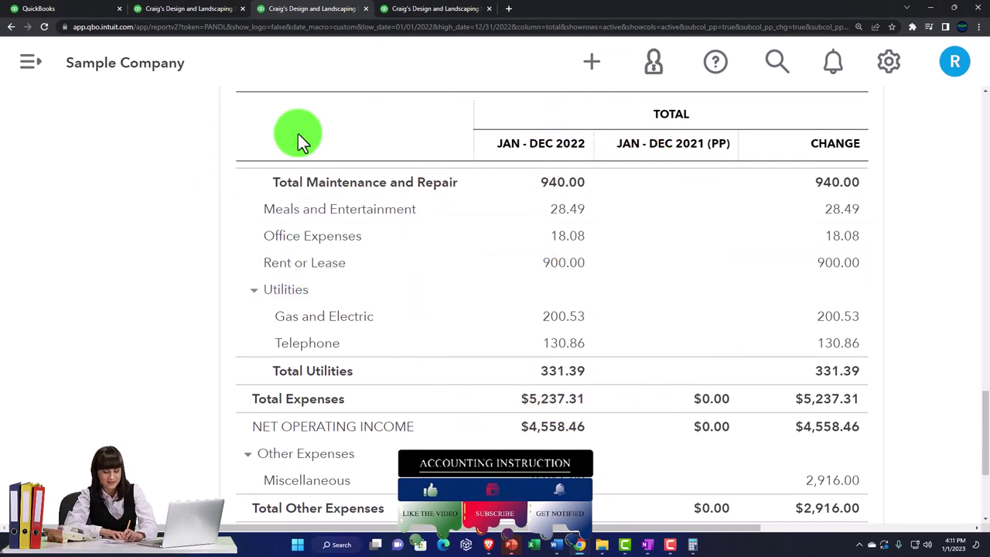
In the Balance Sheet tab, add a previous period comparison for 01/01/2021 to 12/31/2021 with $ change and run the report.
left_click(199, 17)
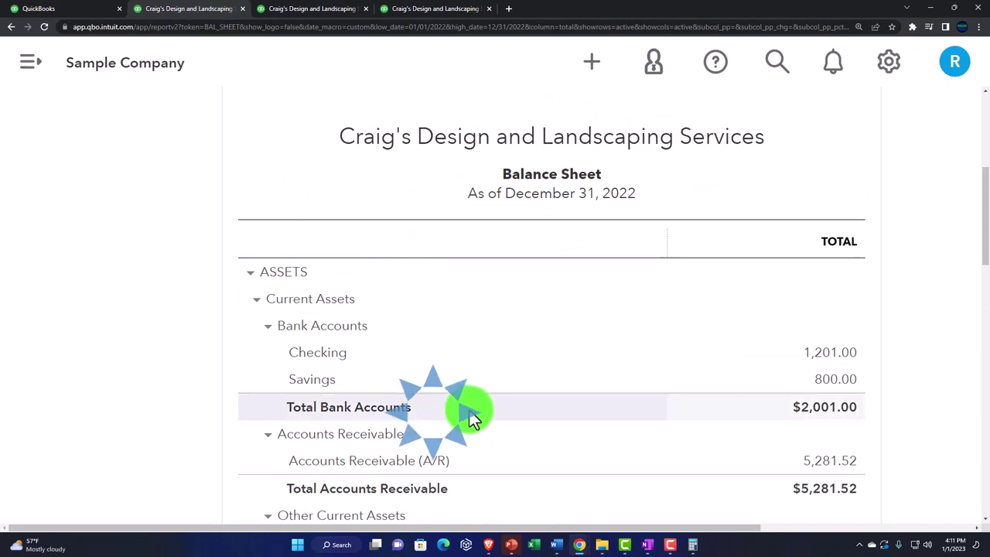
scroll(469, 409, "up", 4)
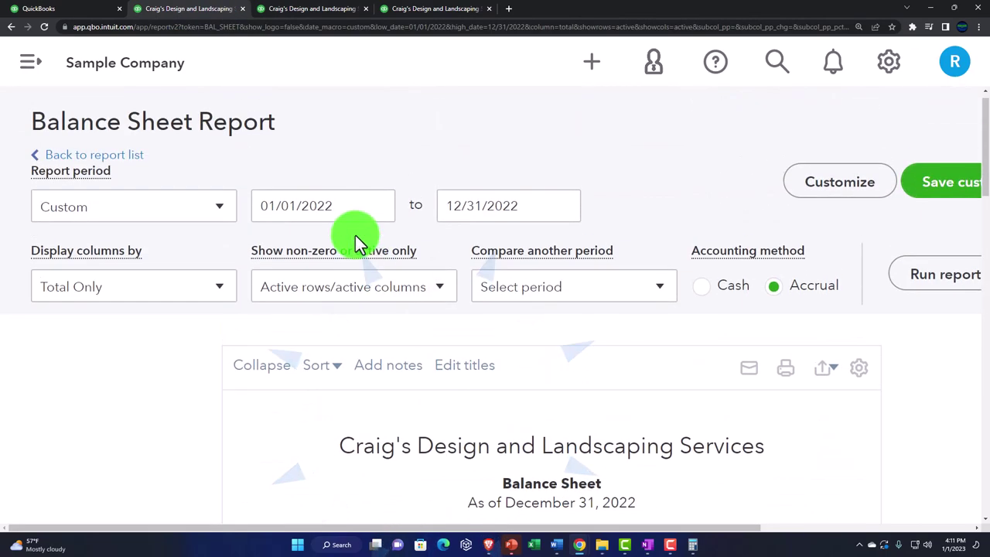
left_click(374, 295)
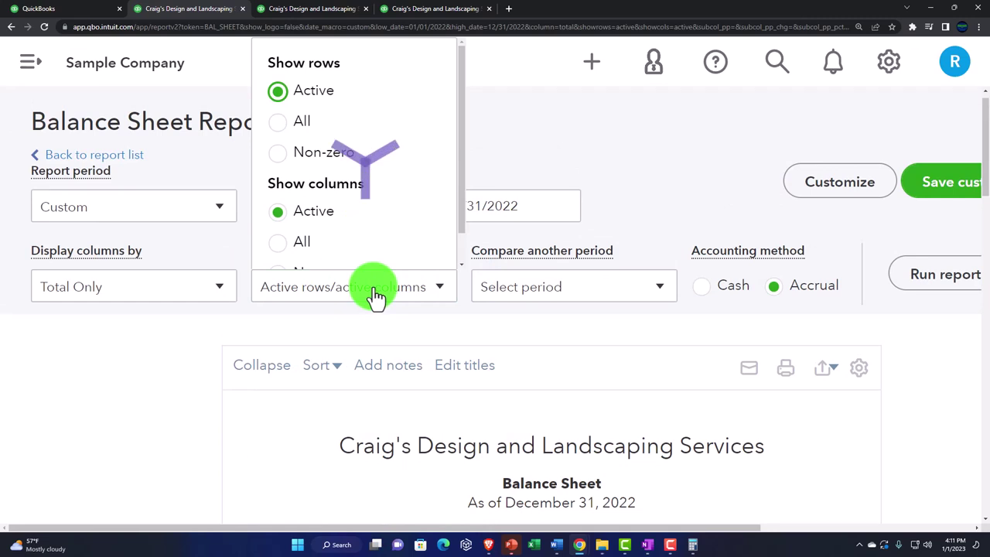
left_click(374, 295)
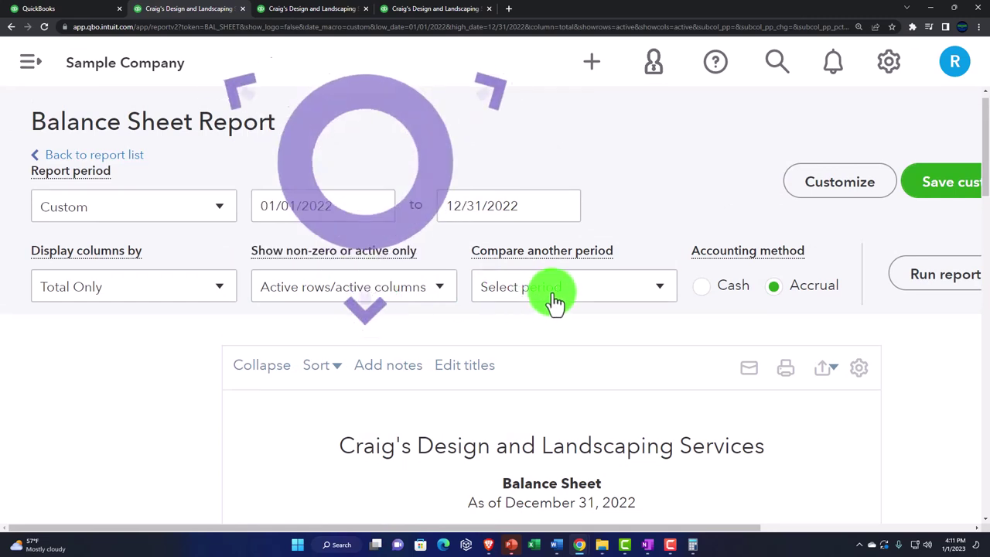
left_click(643, 292)
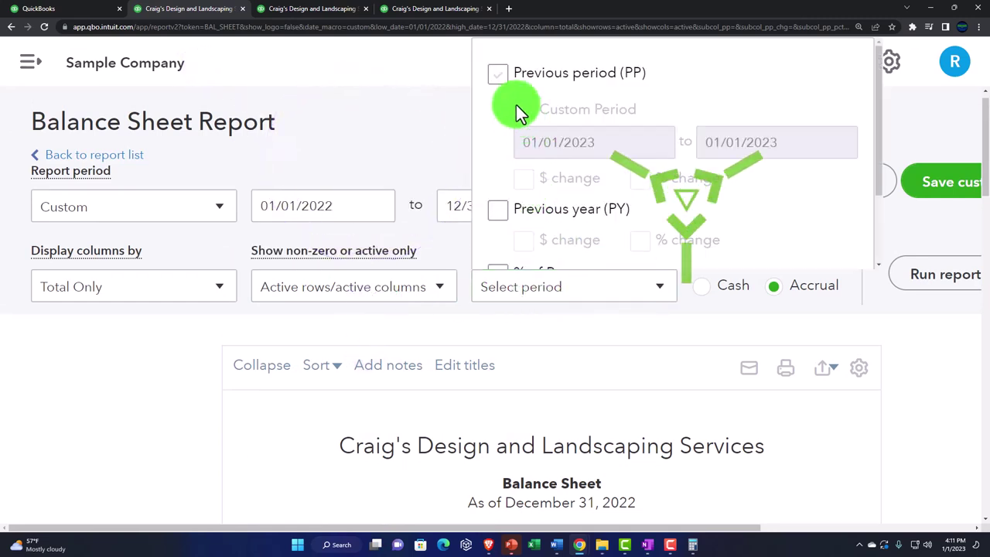
left_click(497, 73)
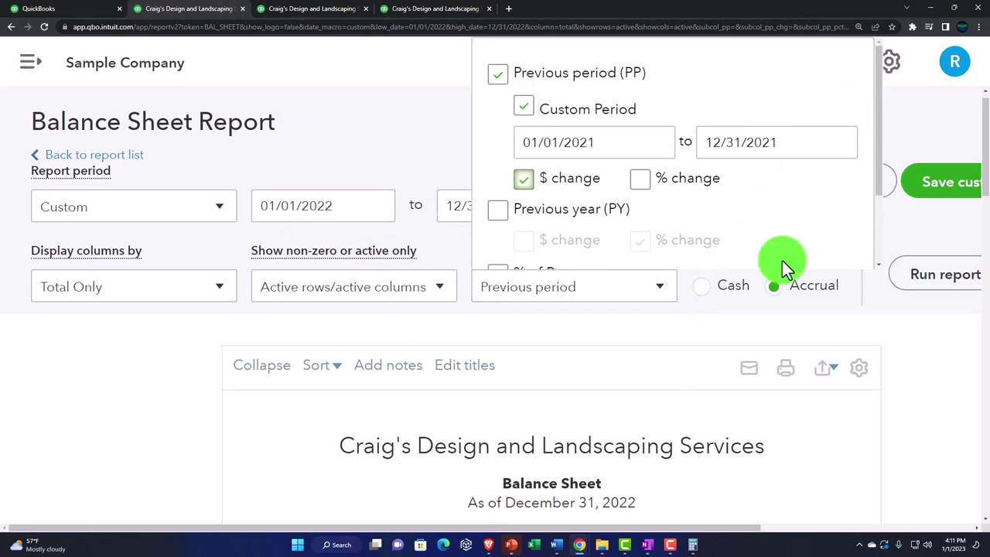
left_click(934, 277)
Review the year-over-year changes in the Balance Sheet's bank accounts, receivables, other current assets and fixed assets.
scroll(897, 306, "down", 2)
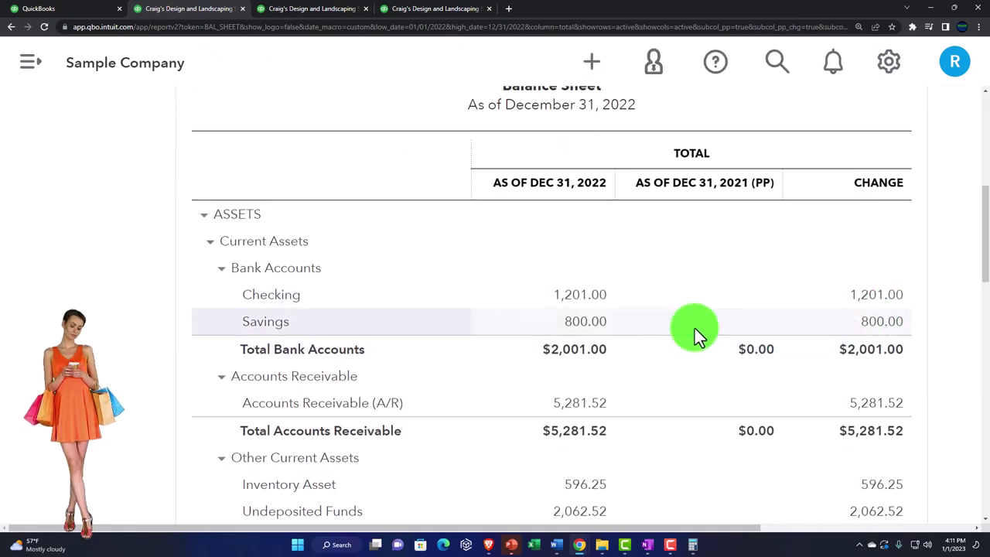
left_click(587, 317)
scroll(590, 321, "down", 3)
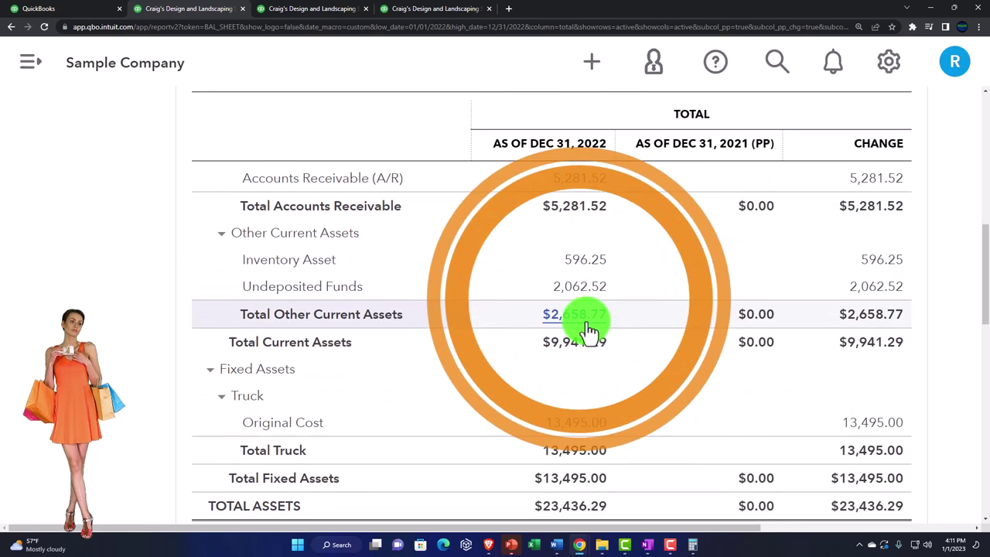
scroll(581, 318, "down", 1)
scroll(581, 317, "up", 2)
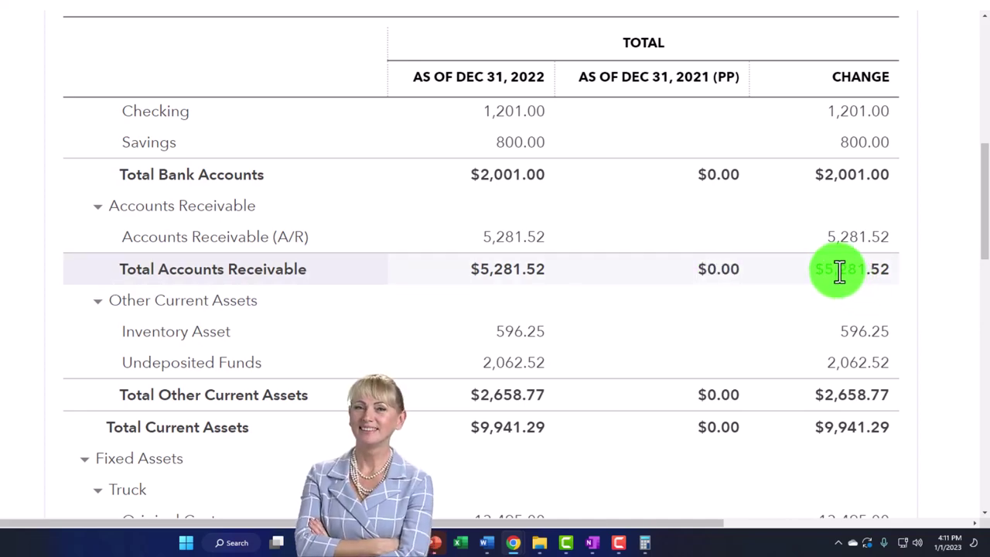
left_click(560, 261)
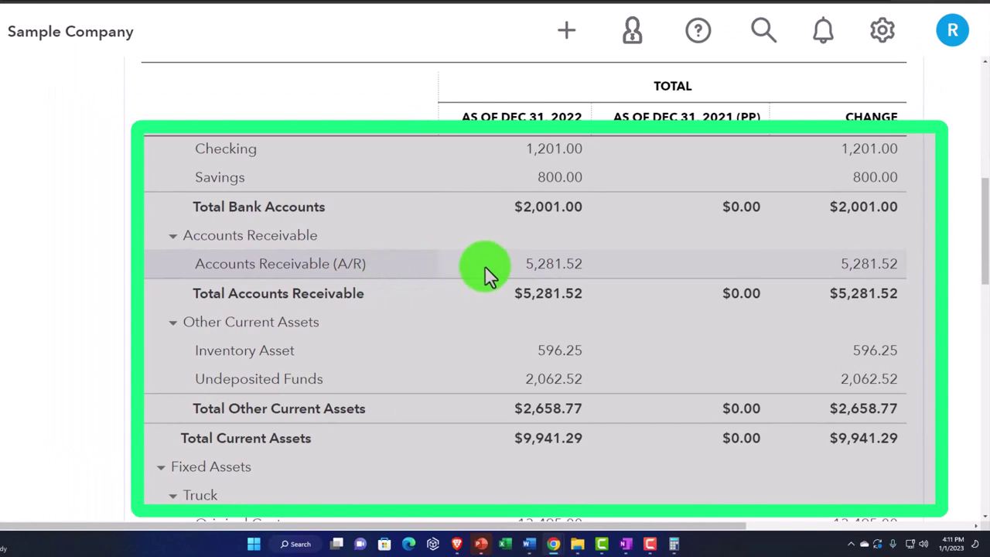
Compare the Balance Sheet's current asset changes with the operating adjustments in the Statement of Cash Flows.
scroll(492, 266, "down", 3)
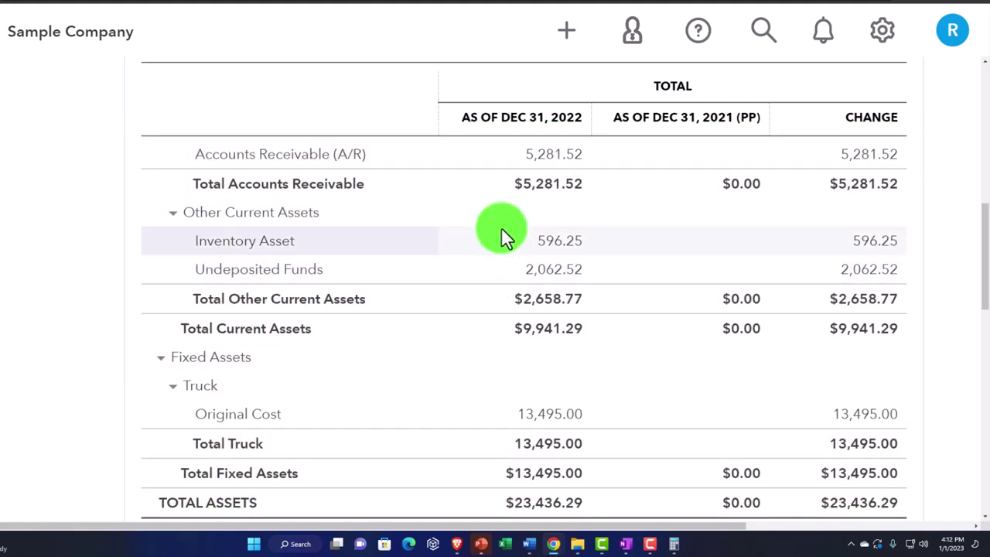
left_click(431, 9)
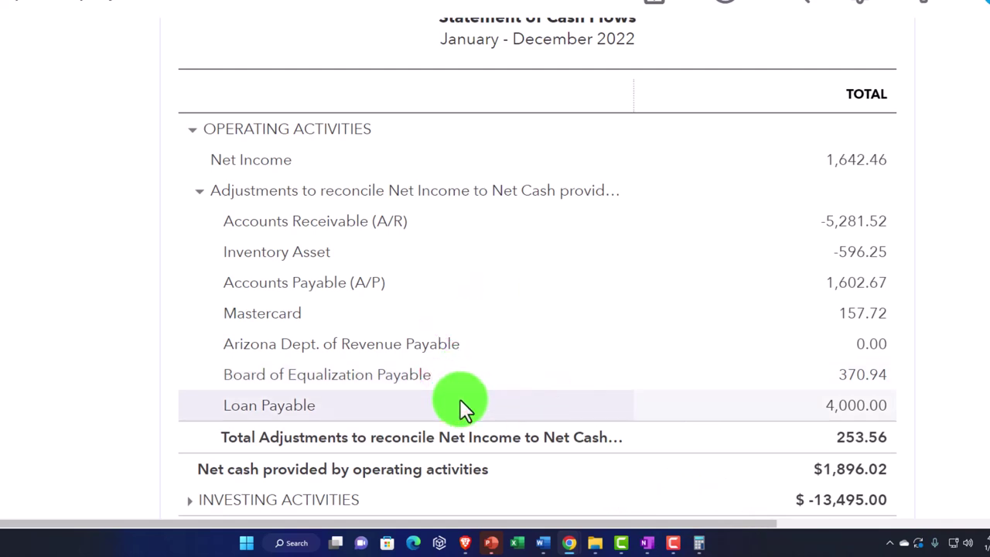
scroll(357, 408, "down", 1)
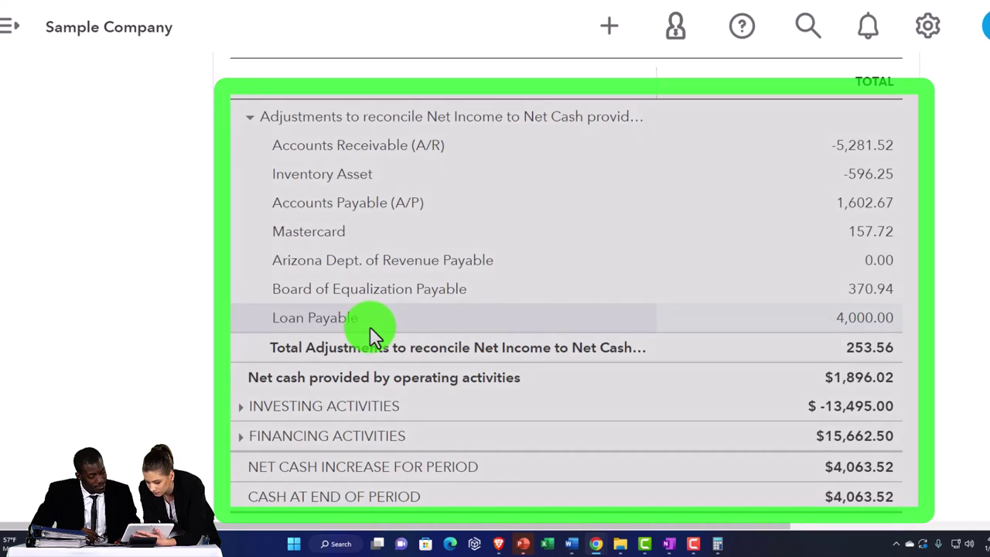
scroll(797, 501, "down", 1)
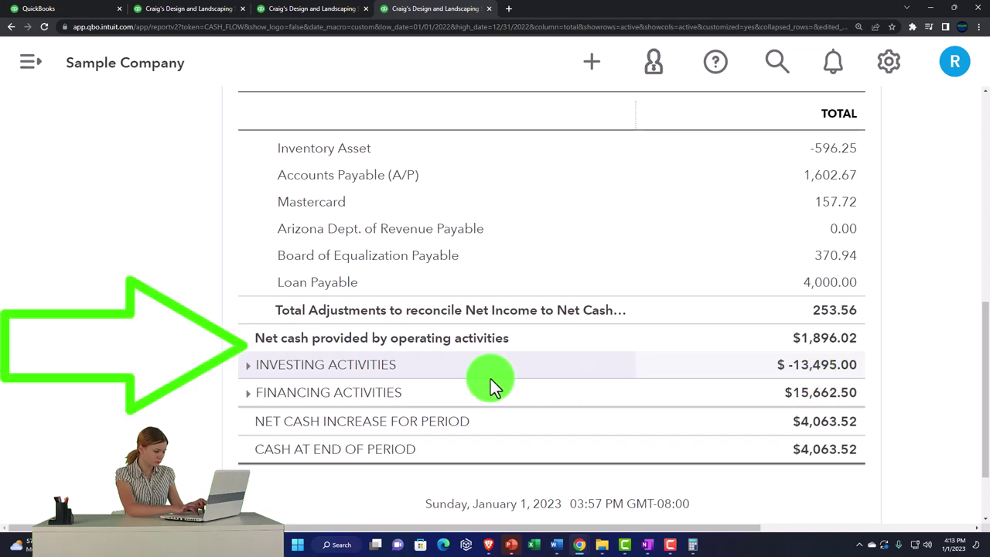
Expand the investing activities in the Statement of Cash Flows and compare the truck line with the Balance Sheet's fixed assets.
left_click(248, 365)
scroll(247, 364, "down", 1)
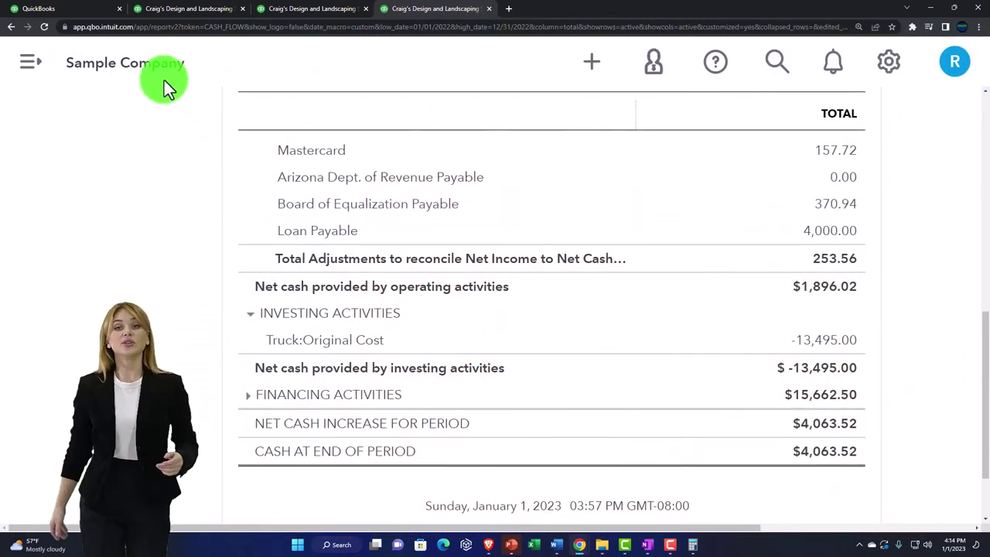
left_click(169, 11)
scroll(181, 321, "down", 1)
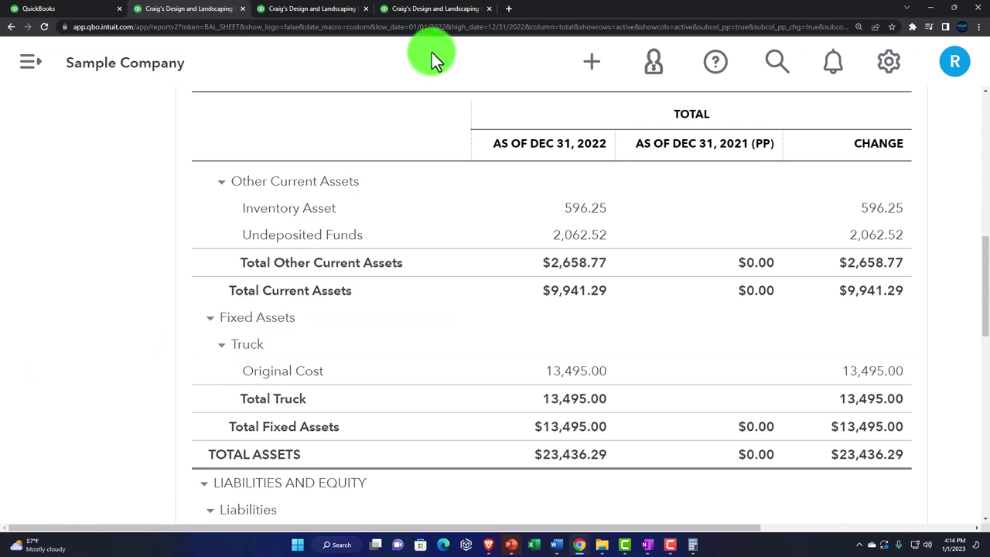
left_click(433, 14)
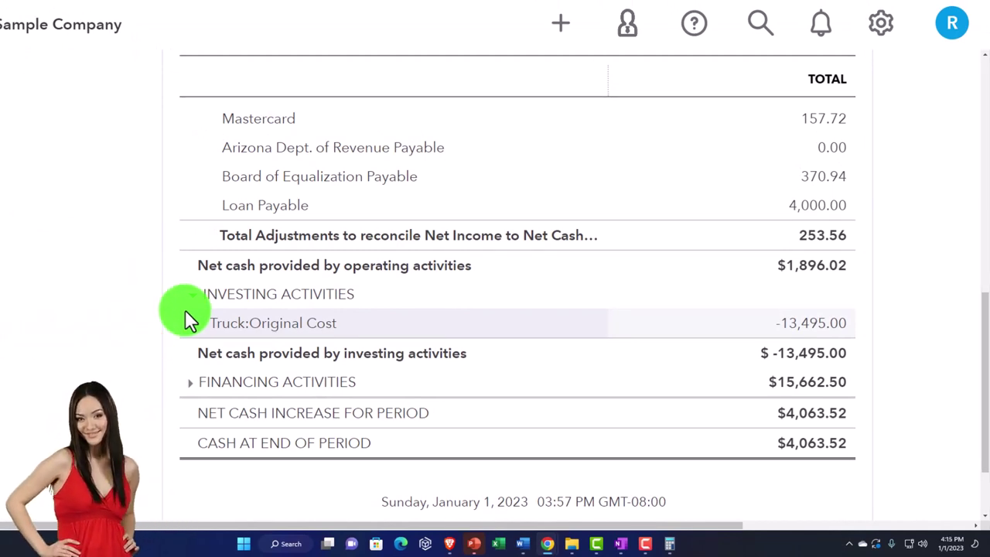
Expand the financing activities in the Statement of Cash Flows and review the lines down to cash at end of period.
left_click(190, 384)
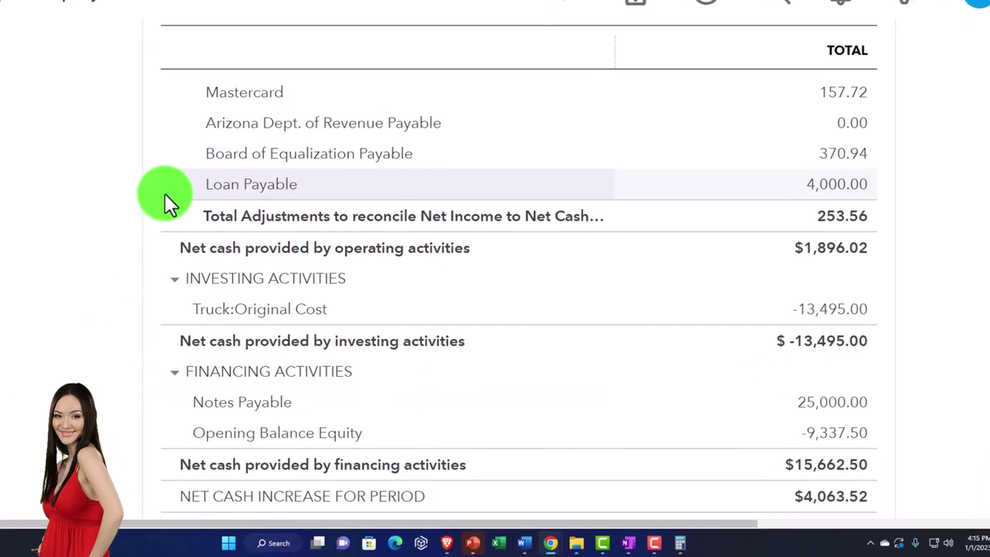
scroll(131, 318, "down", 3)
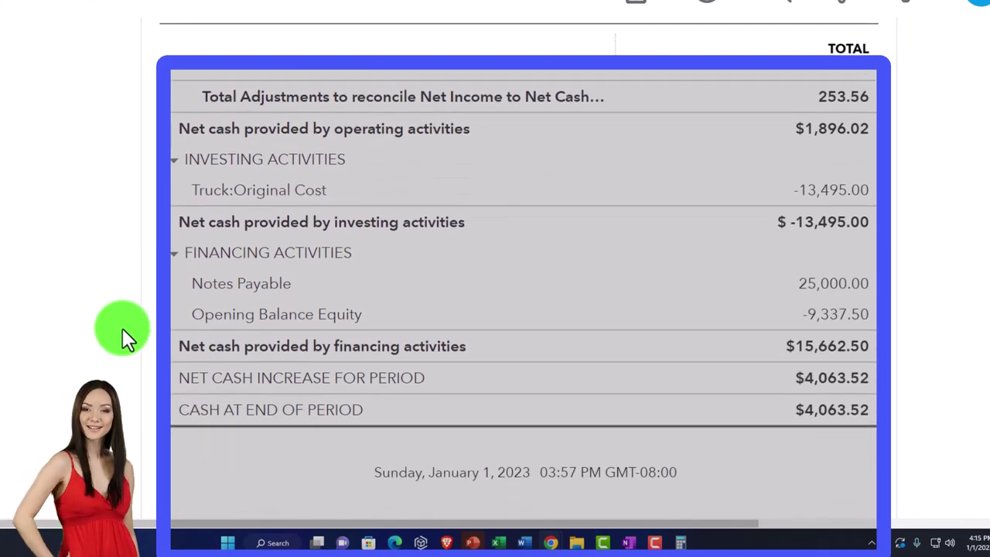
scroll(122, 328, "up", 3)
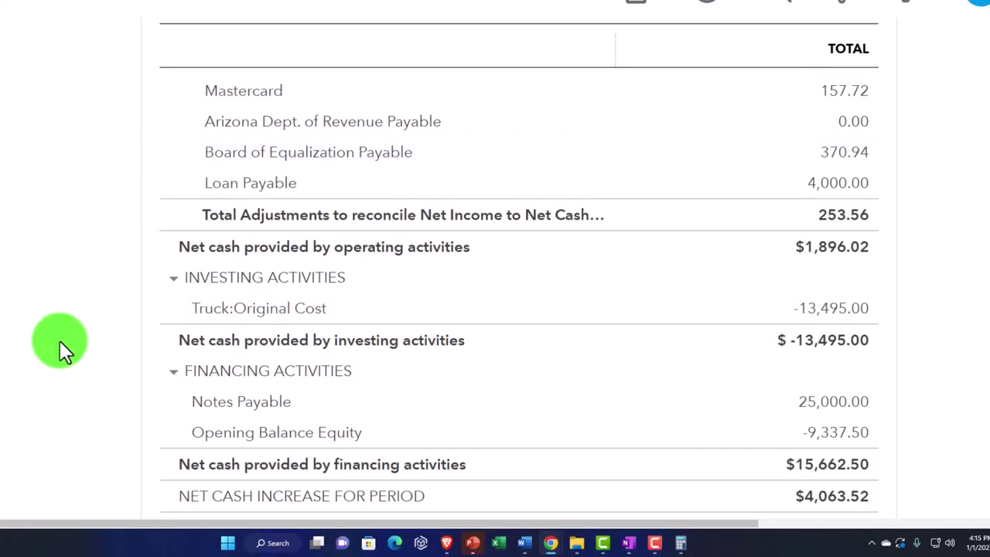
scroll(60, 341, "down", 1)
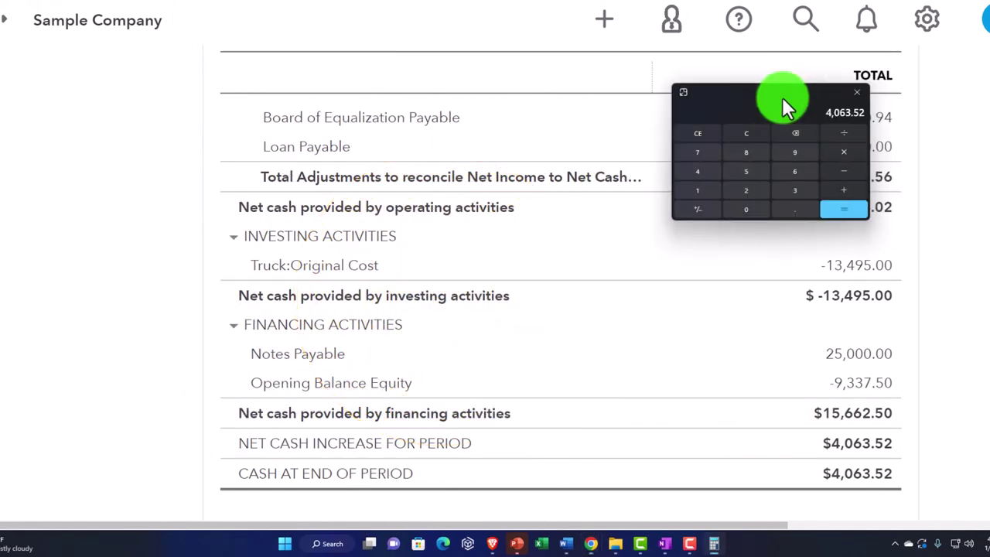
Total the net cash from operating, investing and financing activities in the calculator: 1,896.02, -13,495 and 15,662.5.
left_click_drag(782, 97, 116, 202)
left_click(111, 213)
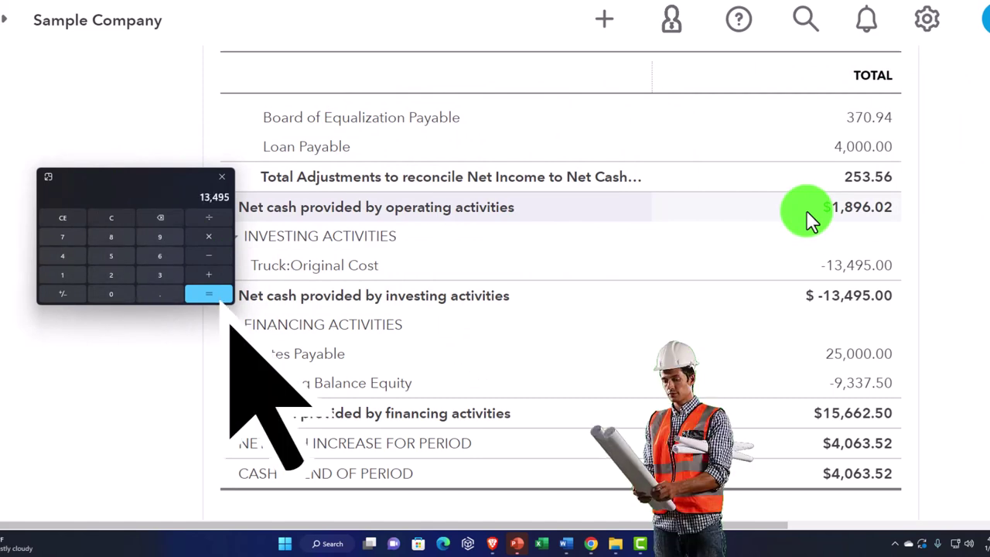
key("F9")
key("plus")
type("15662.5")
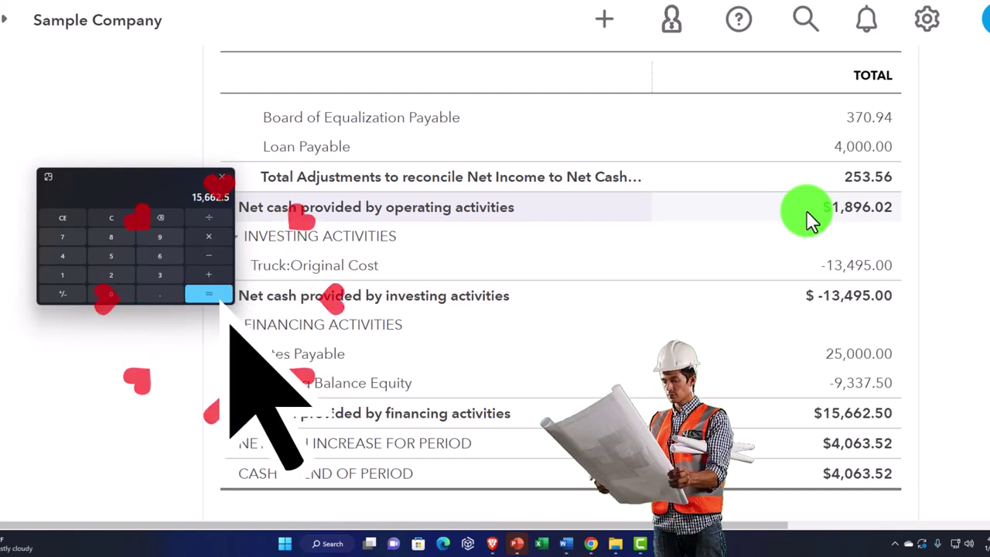
key("Return")
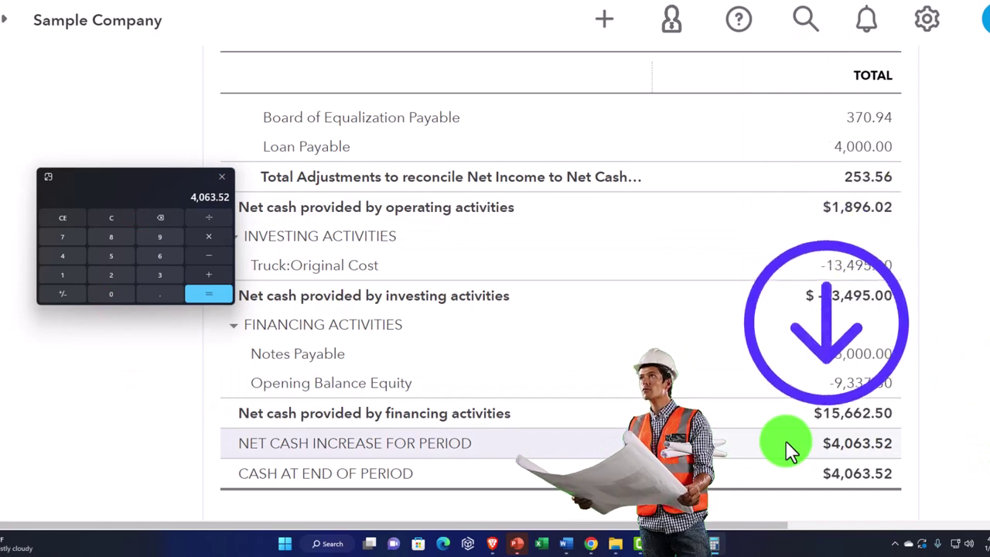
Go to the bank accounts in the Balance Sheet tab and place the calculator beside the change column.
left_click(189, 8)
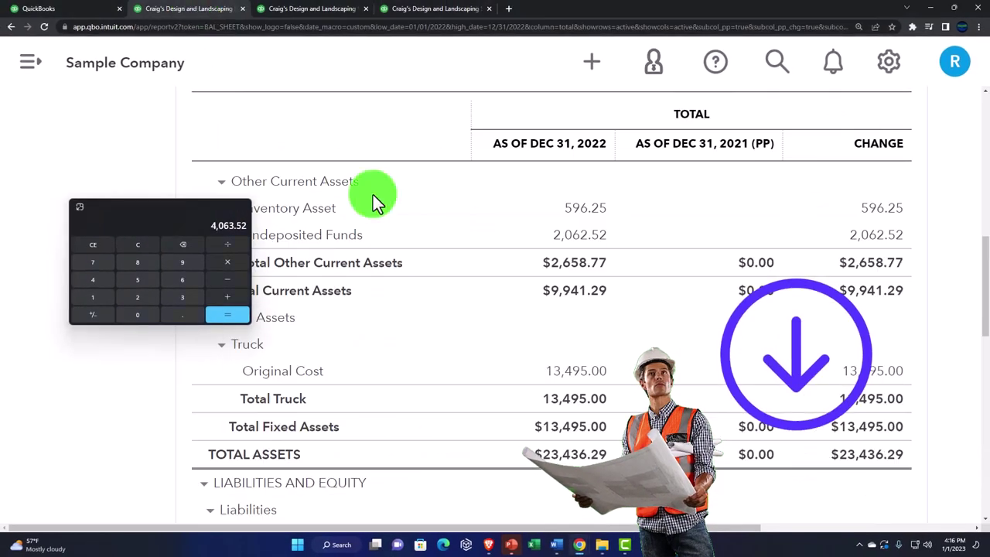
scroll(524, 305, "up", 5)
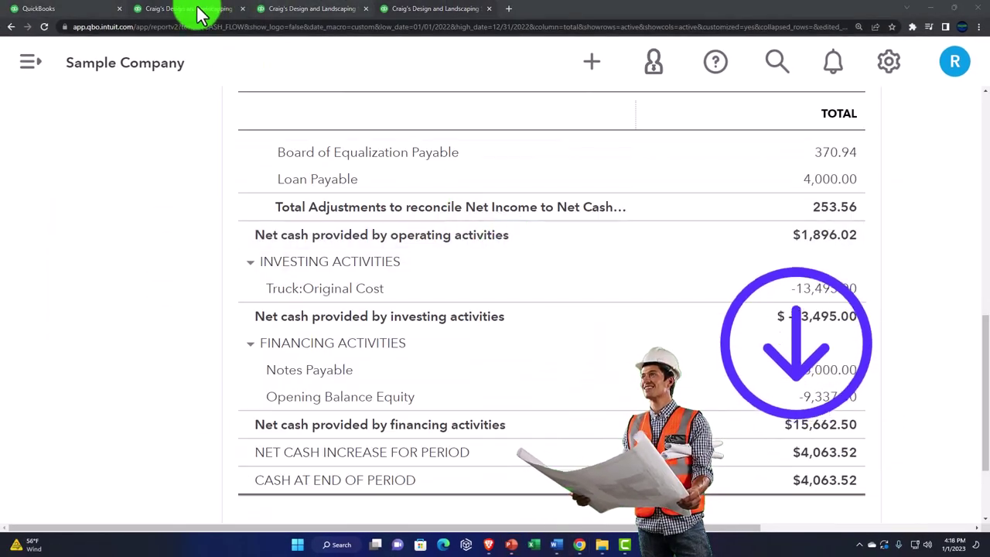
left_click(200, 14)
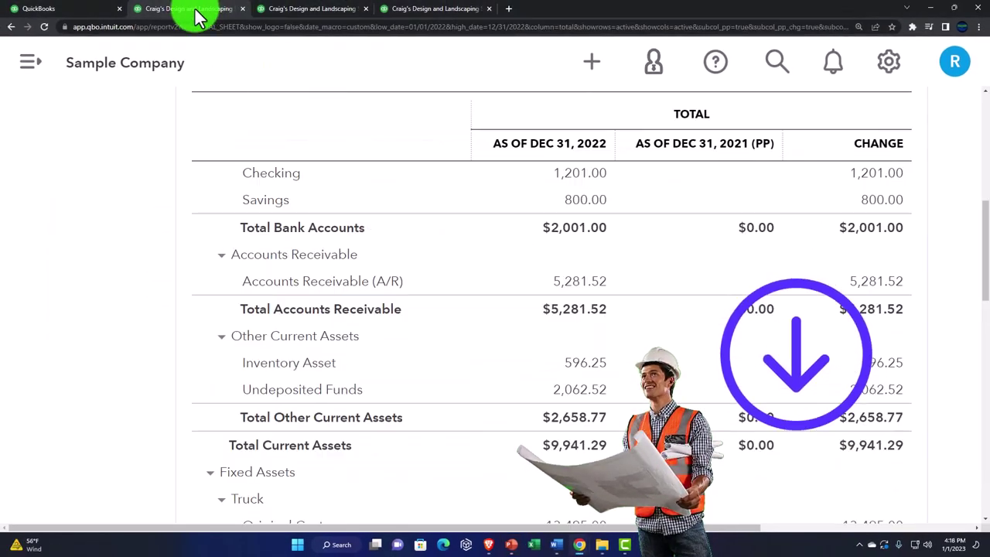
scroll(618, 281, "up", 3)
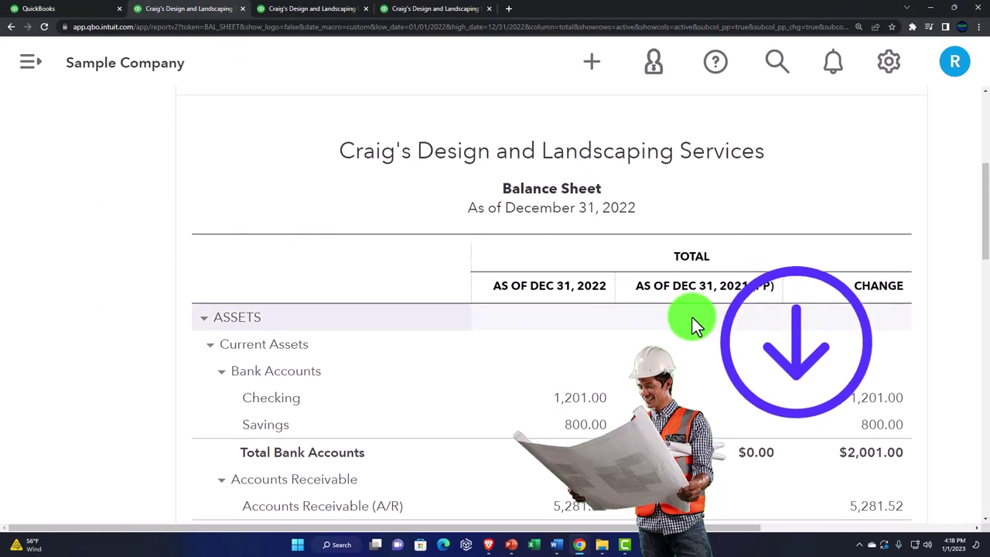
scroll(691, 316, "down", 1)
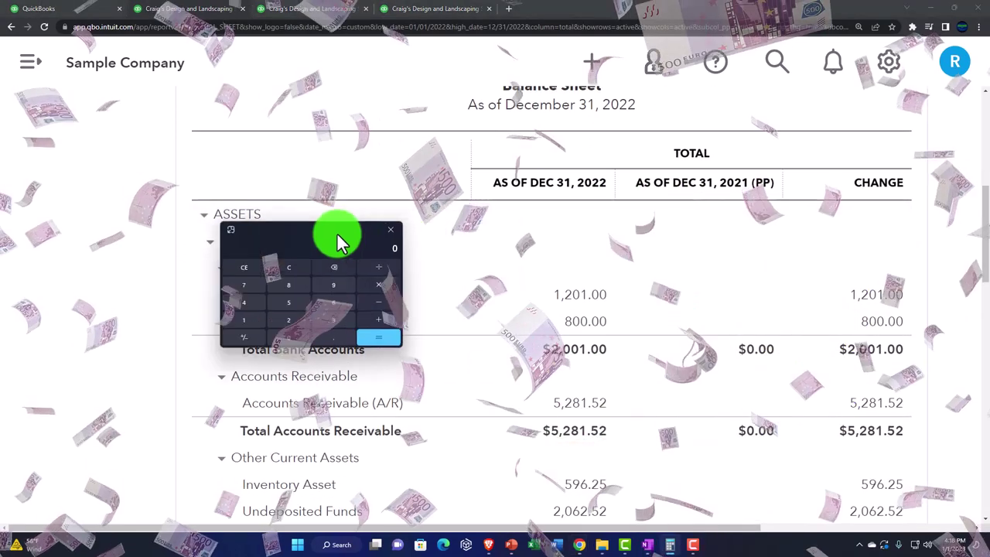
left_click_drag(336, 237, 741, 356)
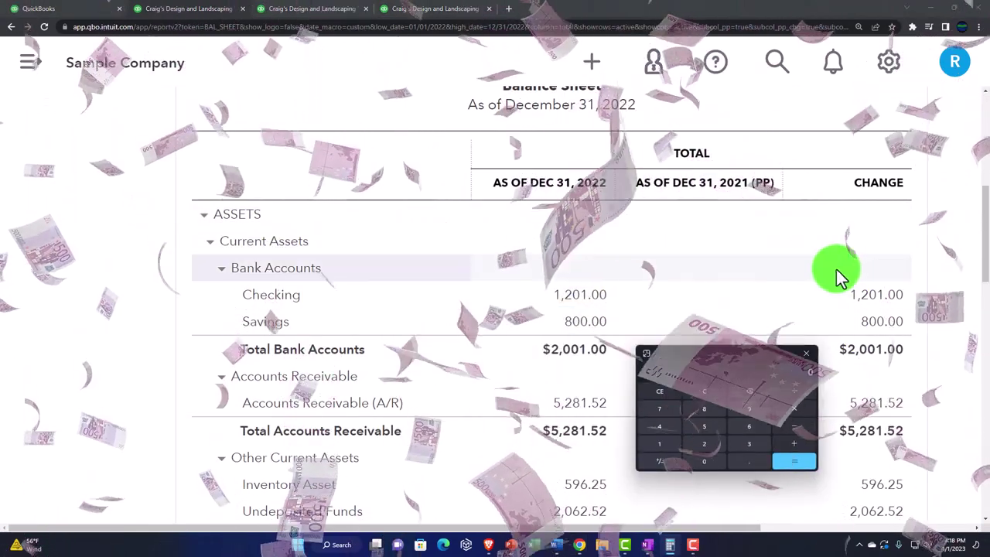
scroll(836, 269, "down", 2)
scroll(851, 283, "up", 1)
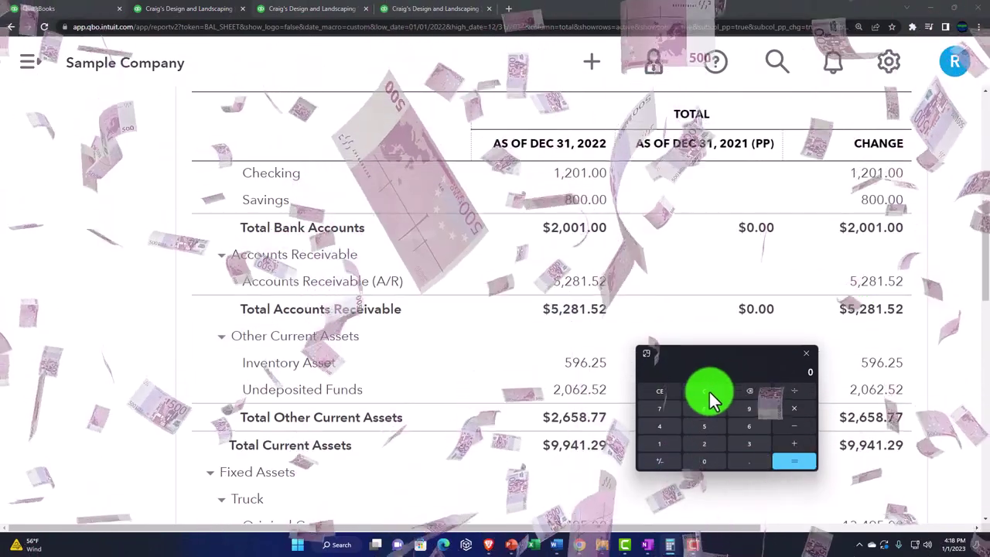
Add the changes in total bank accounts, 2,001, and undeposited funds, 2,062.52, in the calculator.
type("2001")
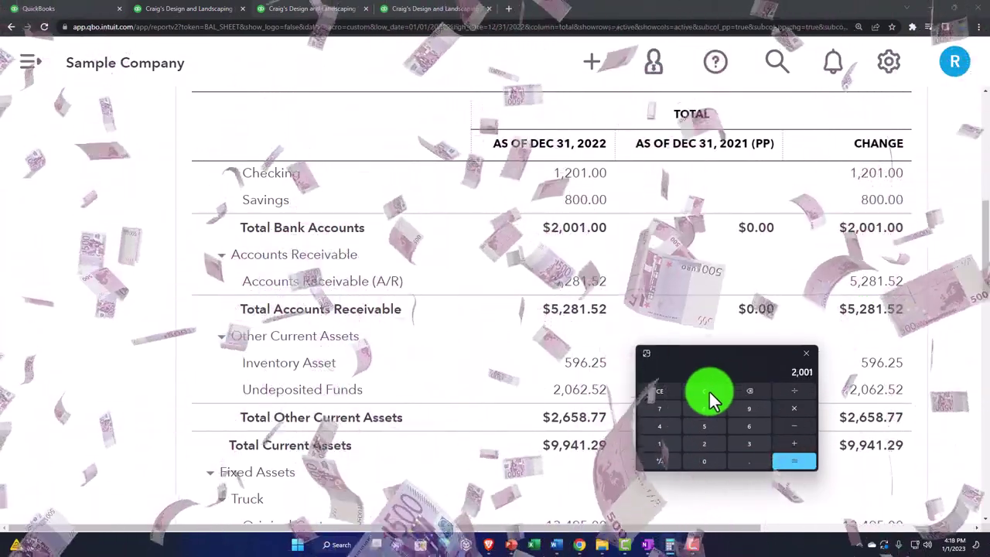
scroll(920, 346, "down", 1)
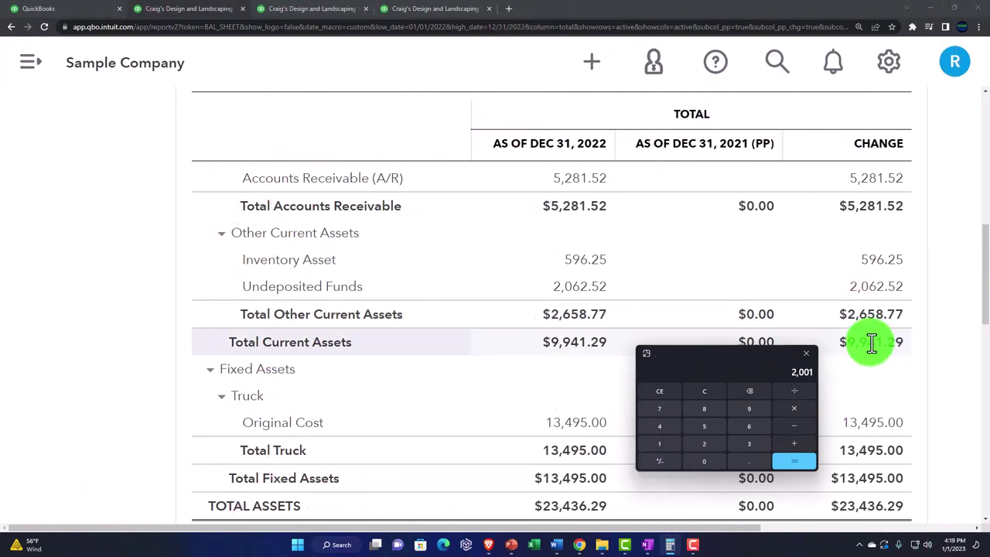
left_click(806, 443)
type("2658.")
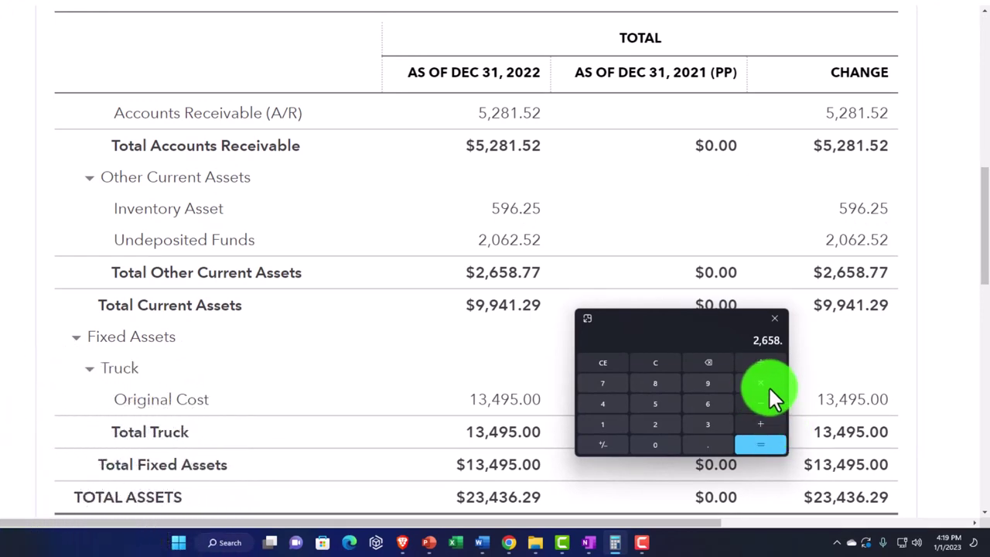
key("BackSpace")
key("BackSpace")
key("BackSpace")
key("BackSpace")
key("BackSpace")
type("2062.52")
key("Return")
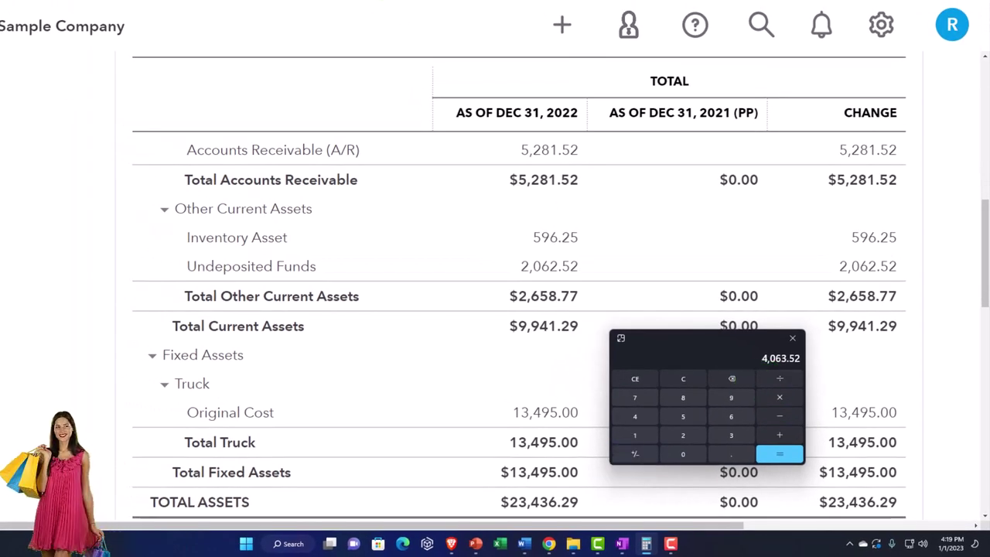
Return to the Statement of Cash Flows and compare the calculator total with the net cash increase, moving the calculator off the figures.
left_click(458, 180)
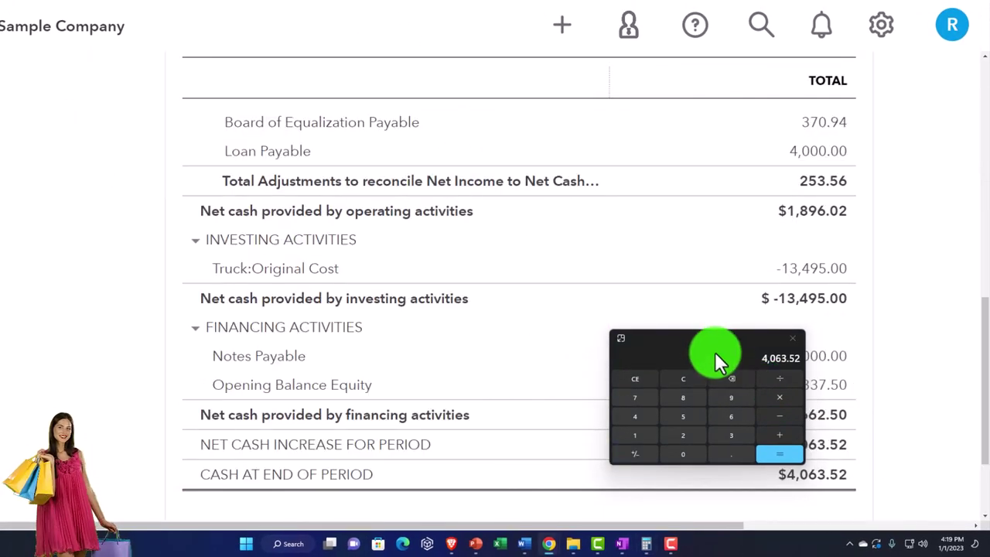
left_click(718, 362)
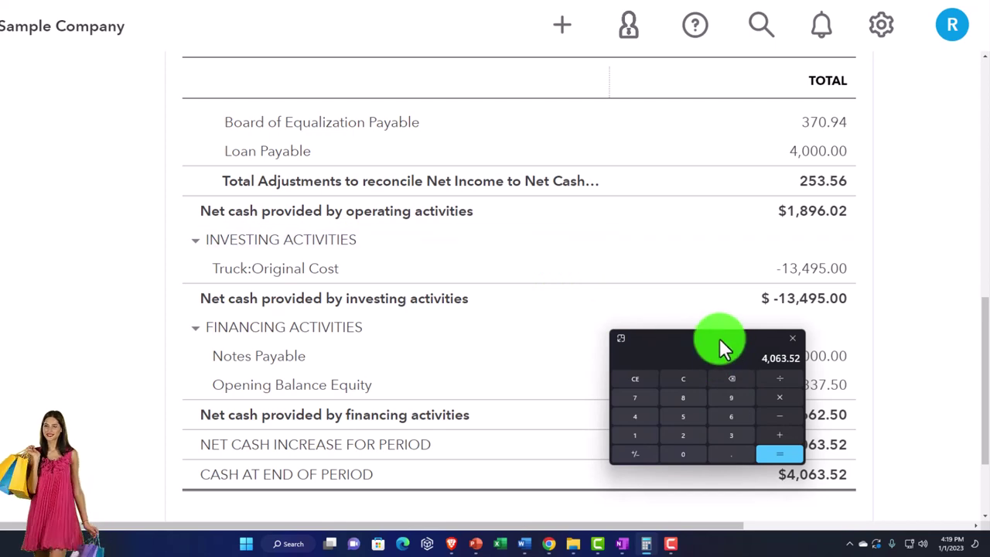
left_click_drag(720, 349, 813, 232)
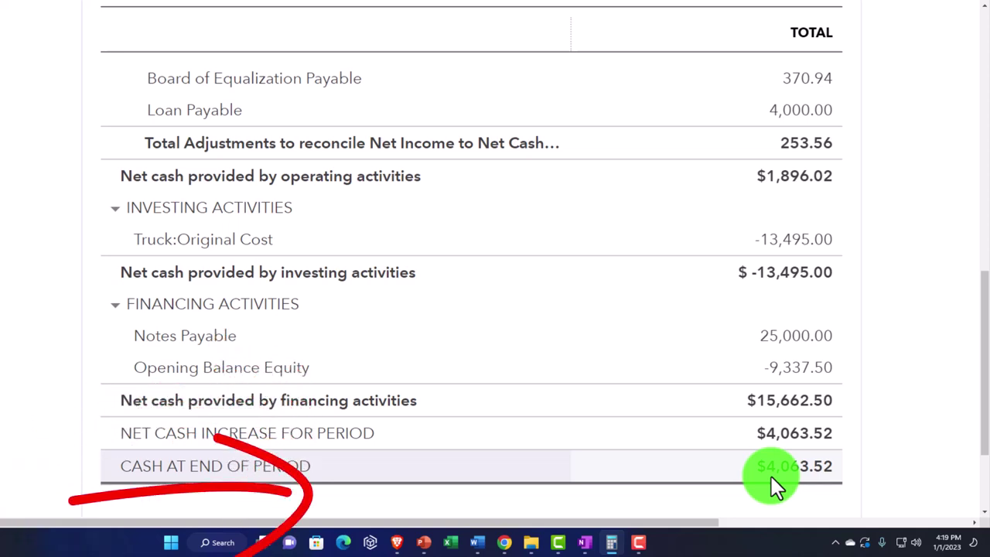
Review the Statement of Cash Flows from net income through operating, investing and financing activities to cash at end of period.
scroll(771, 476, "down", 1)
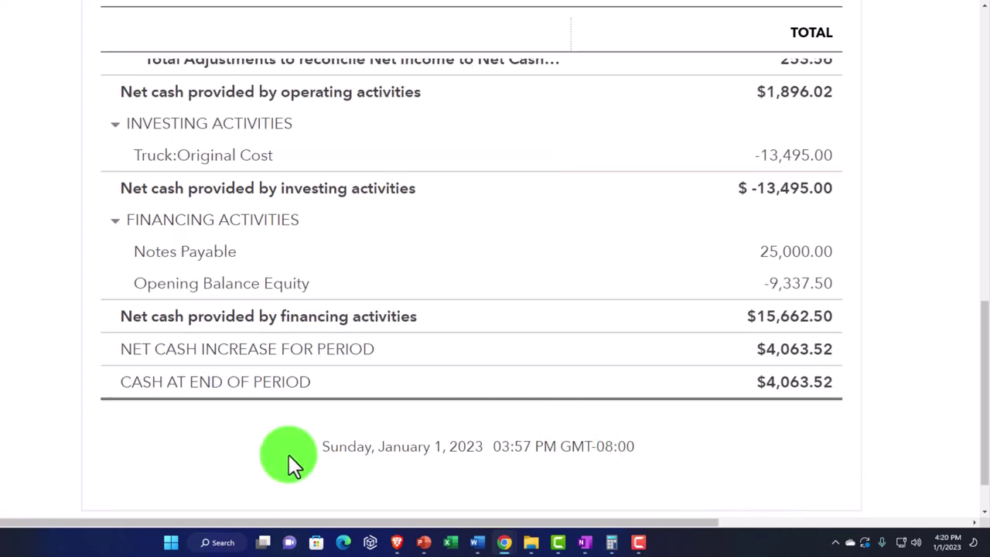
scroll(46, 367, "up", 7)
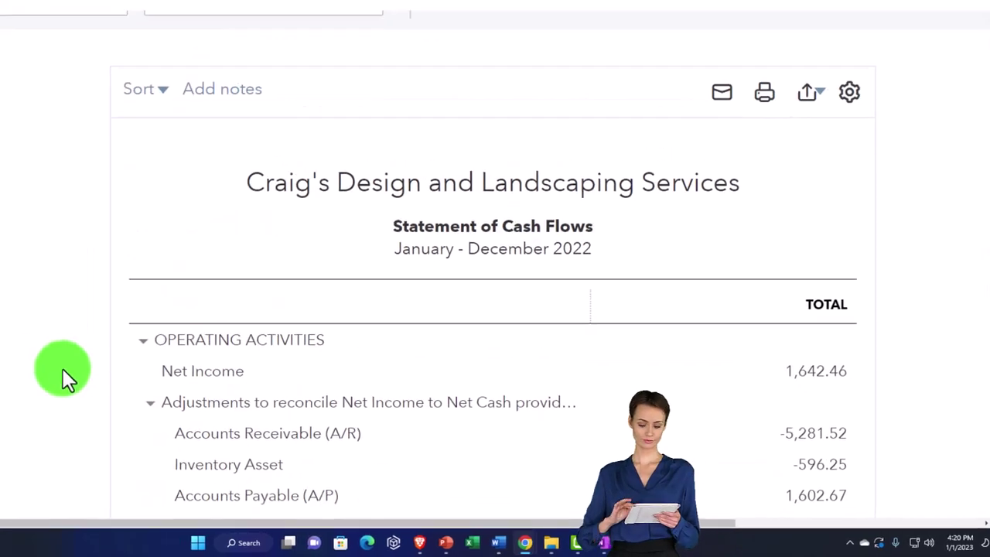
scroll(62, 368, "down", 4)
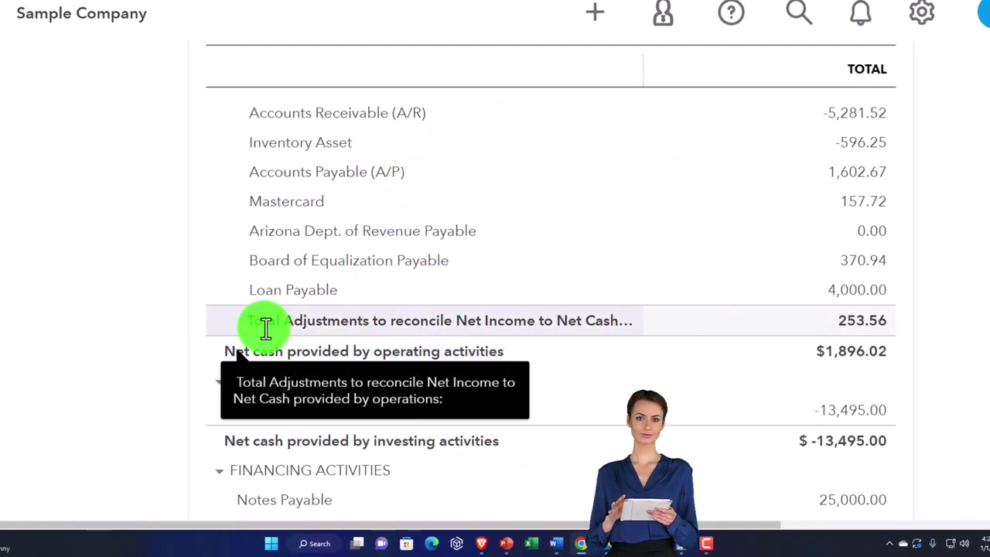
scroll(378, 338, "down", 1)
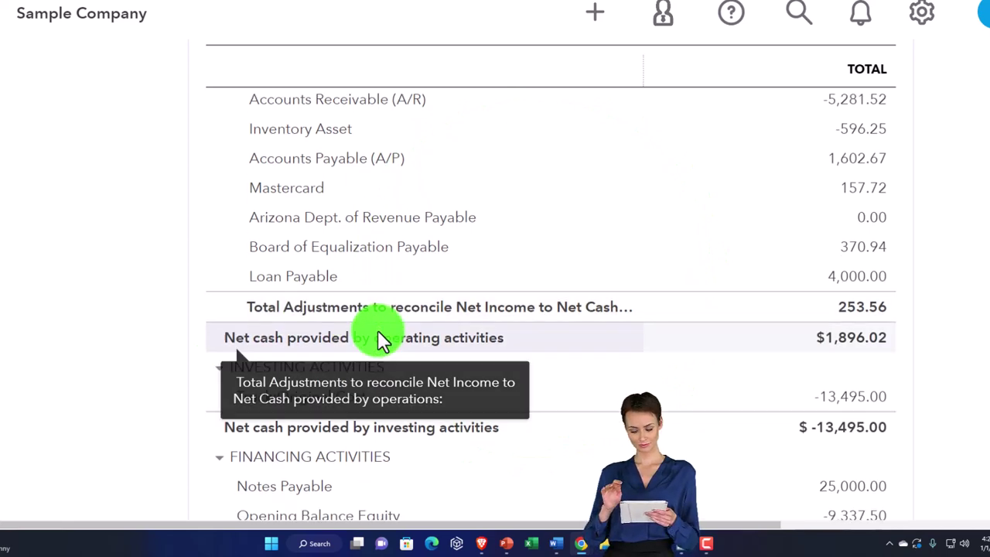
scroll(377, 334, "down", 2)
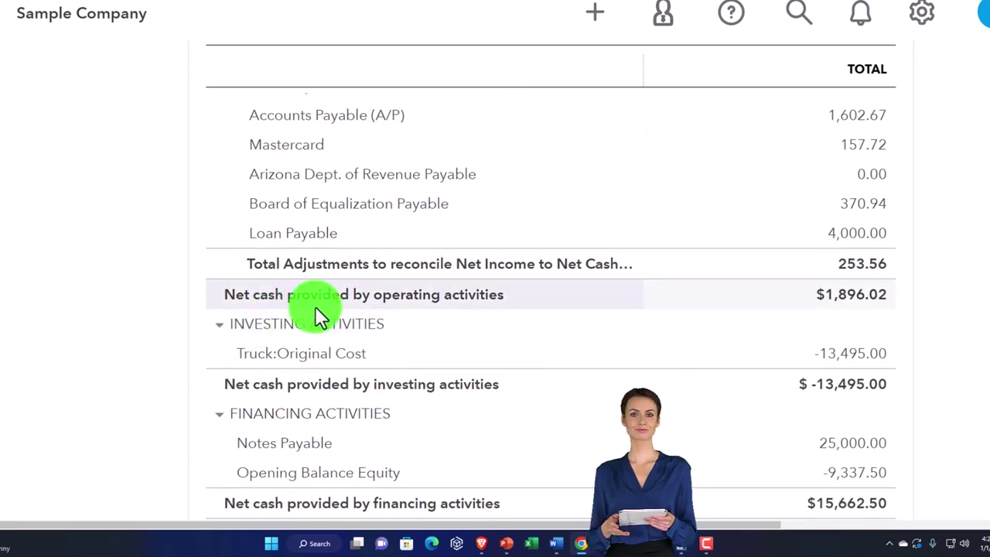
left_click(830, 298)
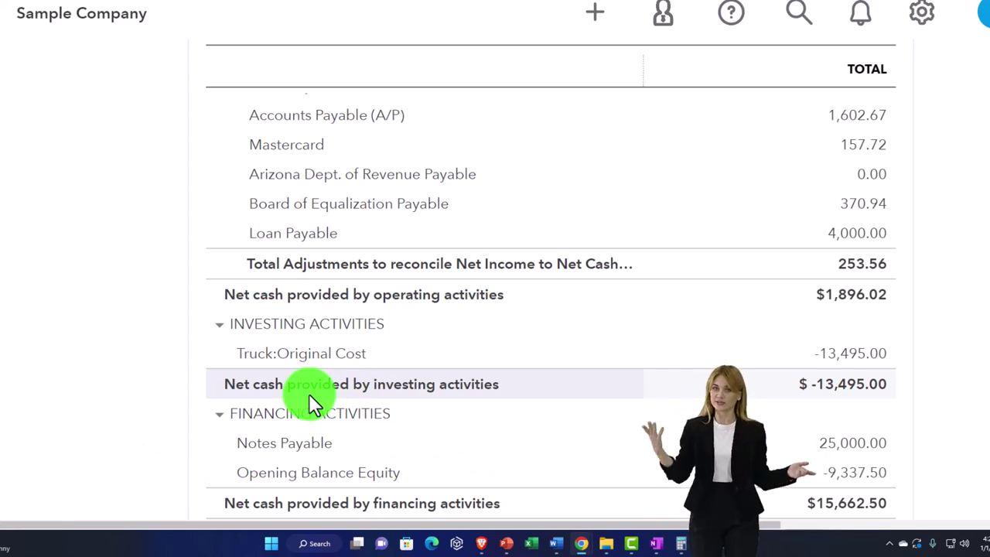
scroll(309, 393, "down", 3)
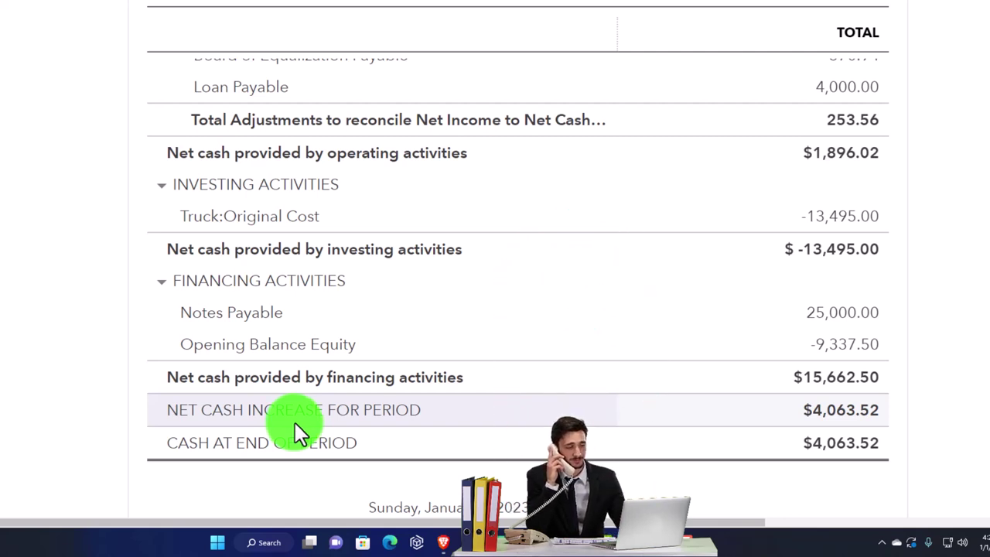
Examine the operating activities on the Statement of Cash Flows, from net income through the adjustments.
scroll(299, 424, "up", 10)
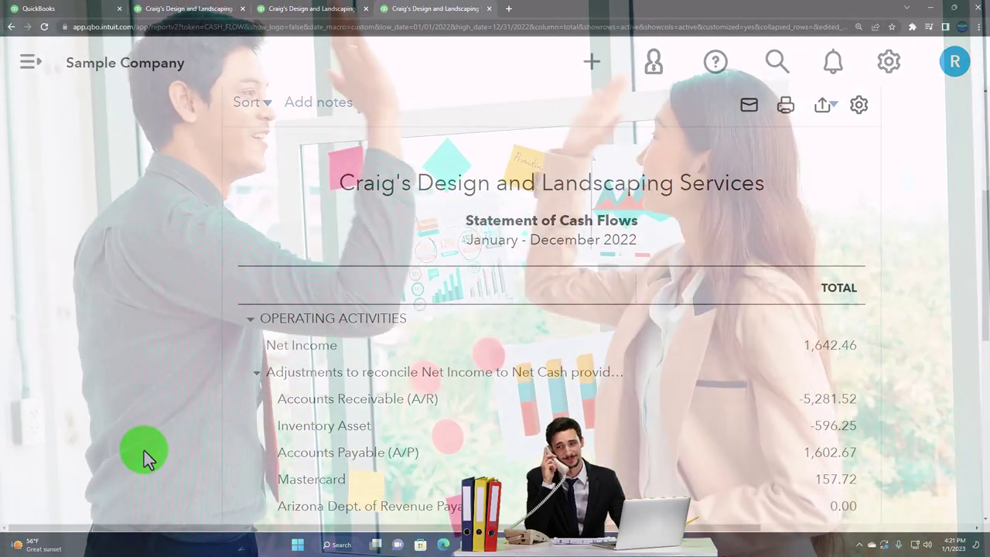
scroll(144, 450, "down", 1)
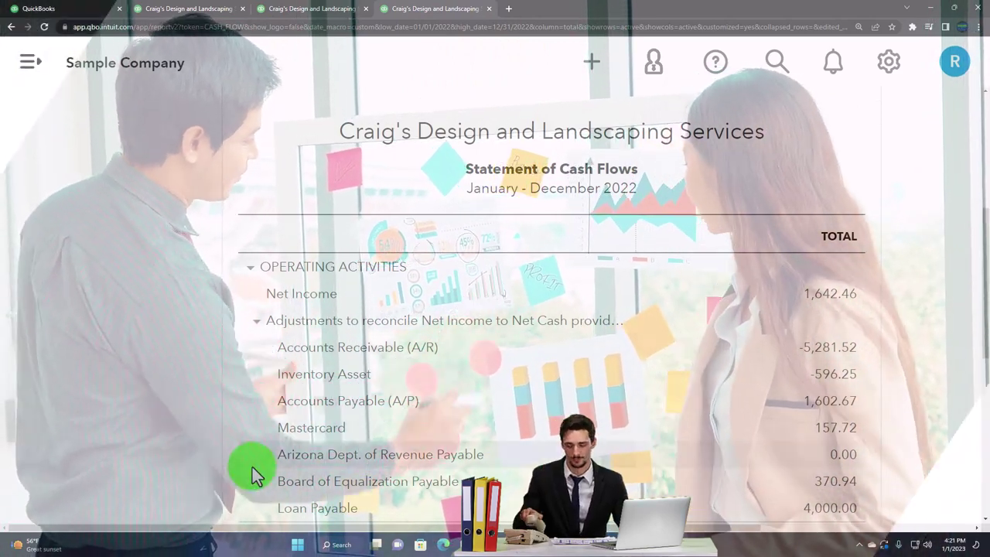
scroll(251, 468, "down", 1)
scroll(258, 473, "down", 1)
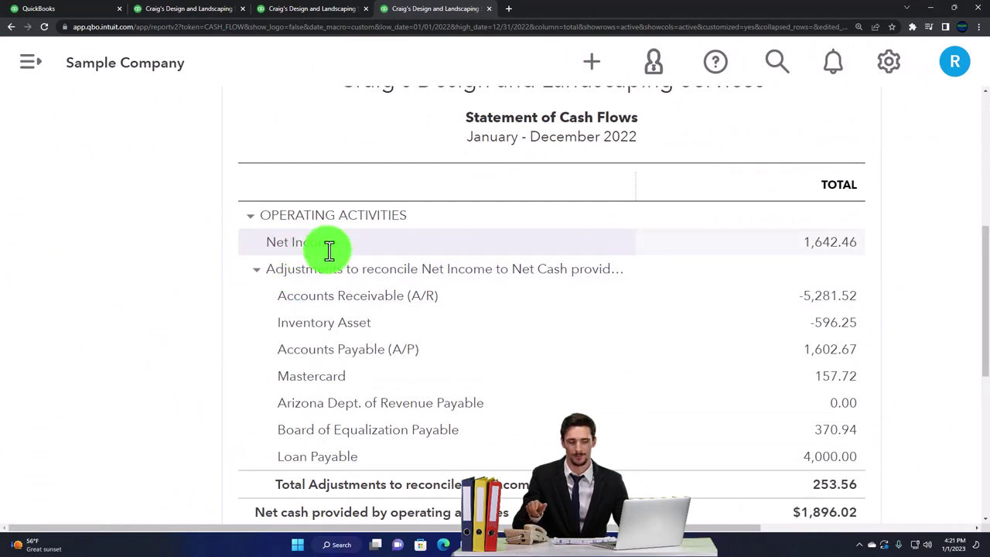
Switch the 2022 Profit and Loss report to the cash accounting method, run it and go to its net income.
left_click(331, 14)
scroll(638, 306, "up", 3)
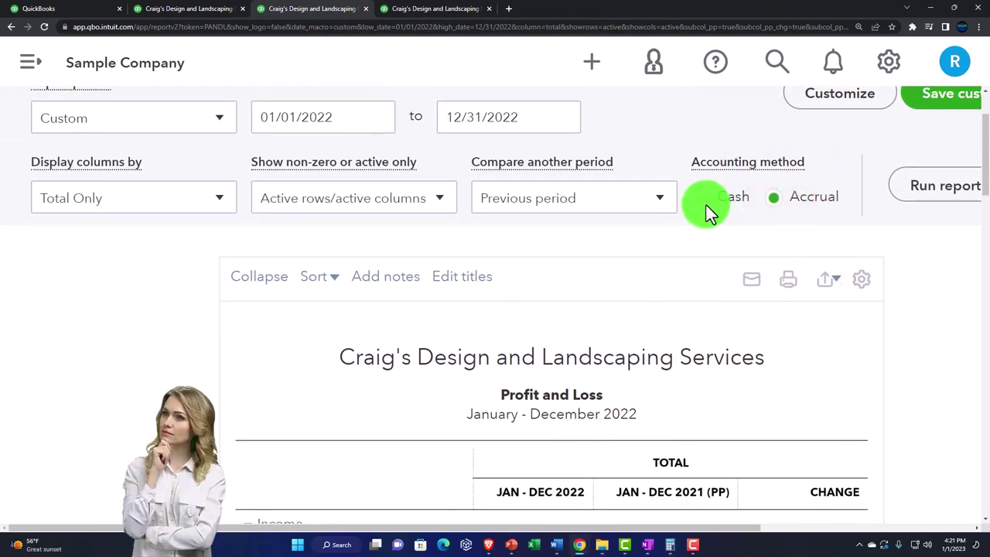
scroll(653, 359, "down", 3)
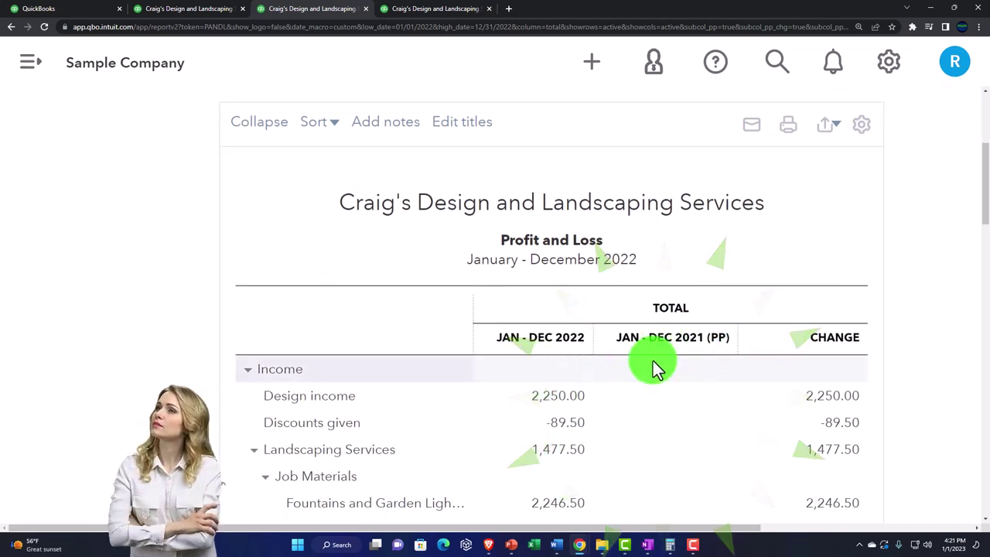
scroll(653, 360, "up", 3)
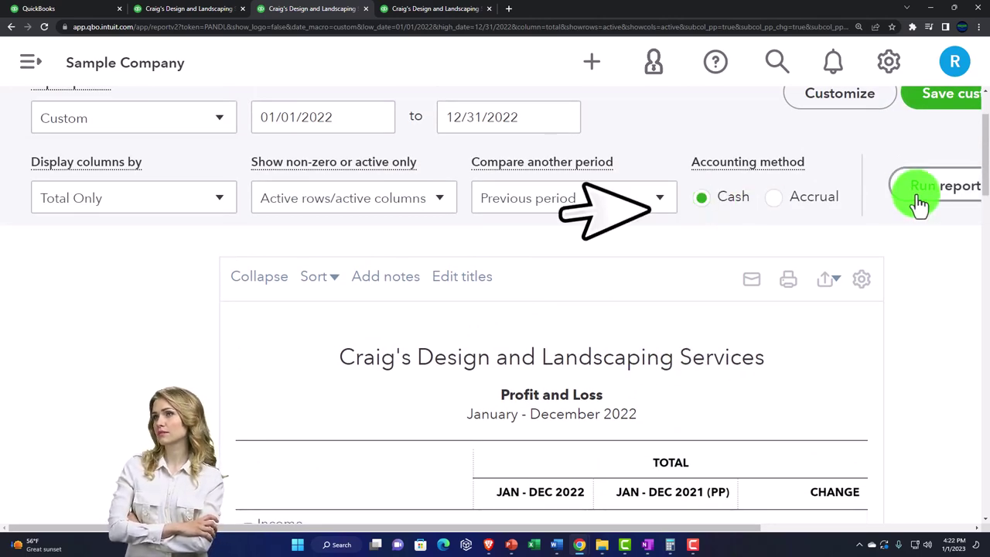
scroll(857, 325, "down", 3)
scroll(857, 331, "down", 15)
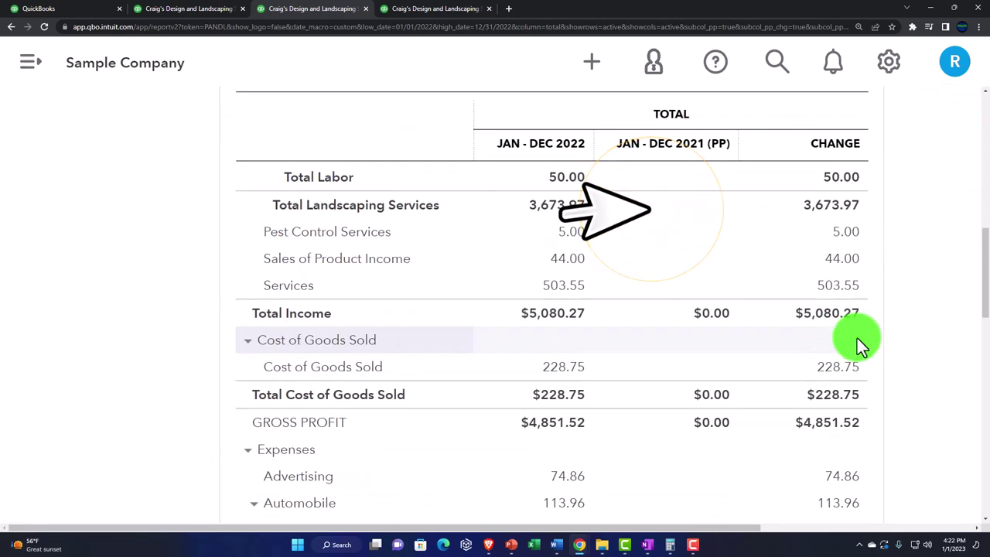
scroll(857, 338, "down", 9)
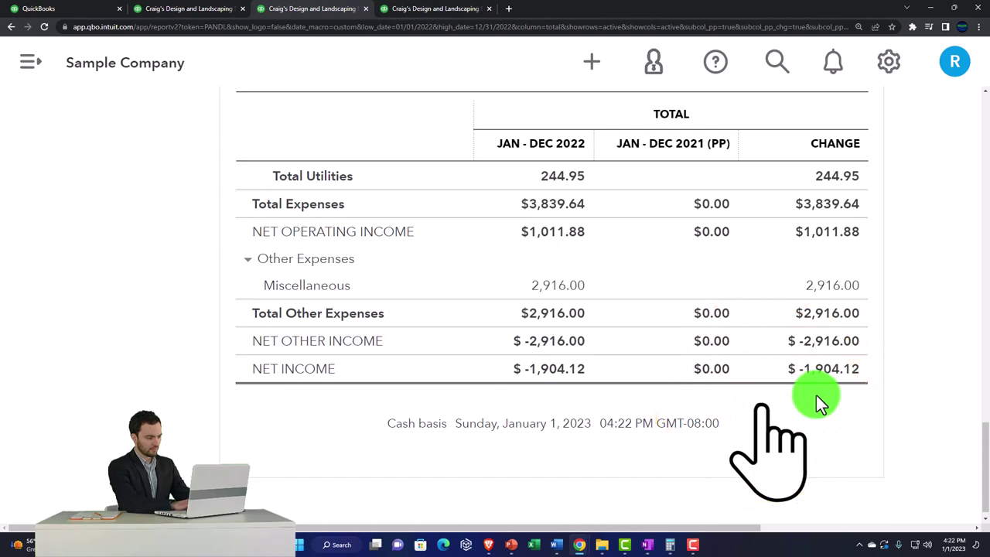
Compare the cash-basis net income with the Statement of Cash Flows' operating activities and return to the Profit and Loss accounting method.
left_click(426, 15)
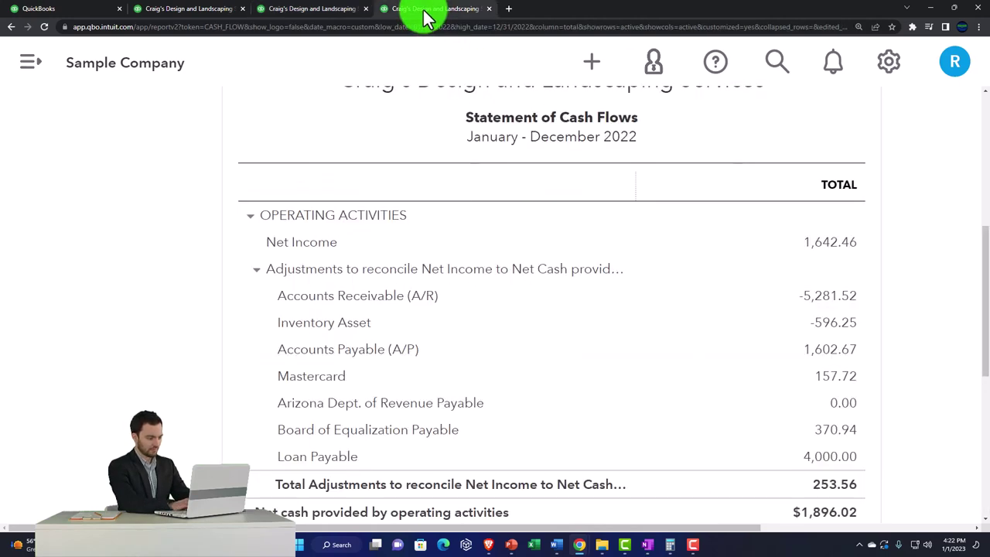
scroll(758, 292, "down", 1)
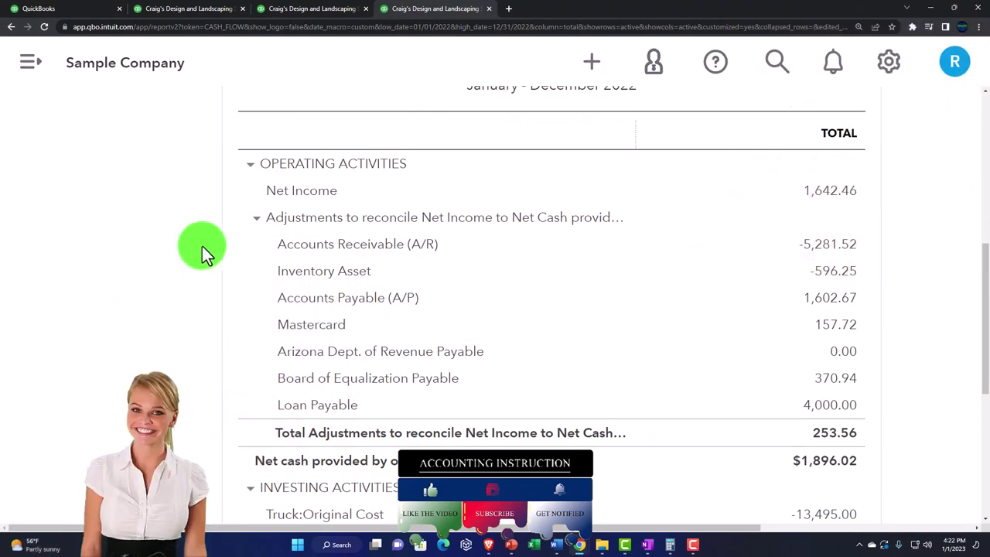
left_click(302, 17)
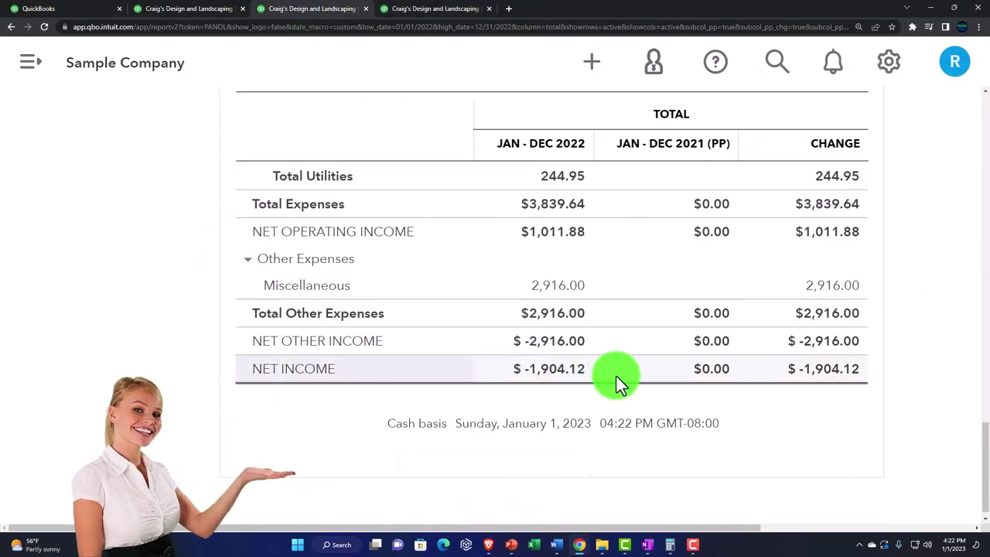
scroll(621, 379, "up", 5)
scroll(624, 376, "up", 15)
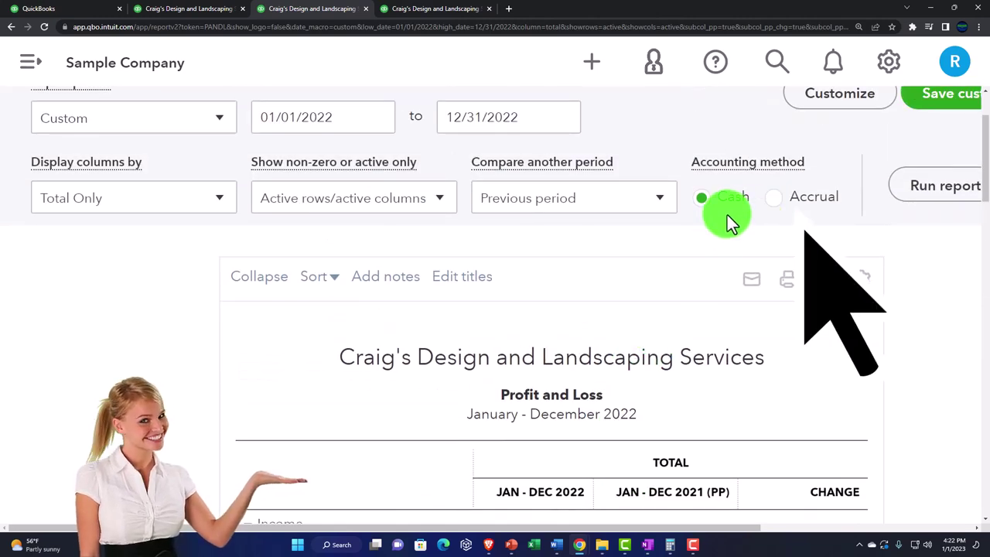
left_click(753, 217)
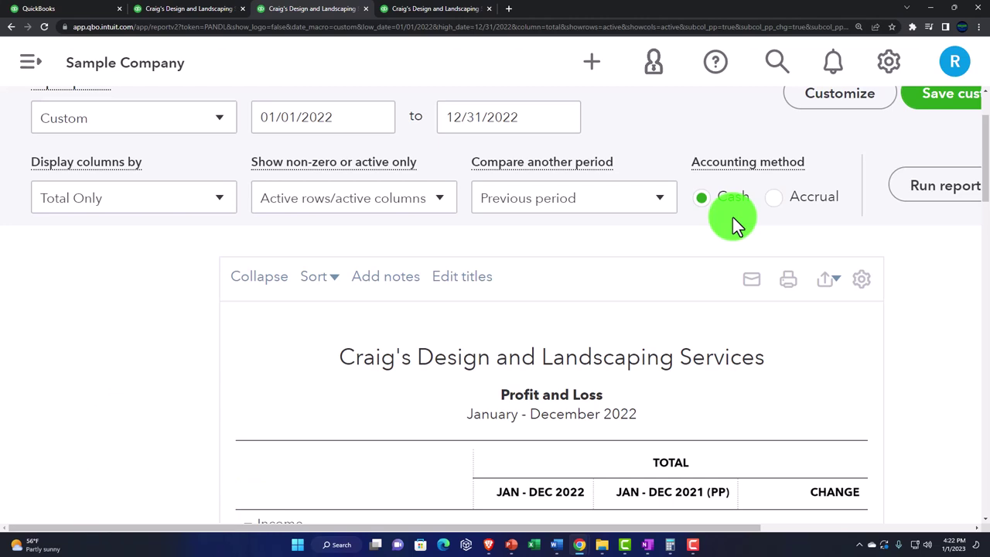
Show the full list of new transaction forms, examine the customer and vendor forms, and close the list.
left_click(601, 78)
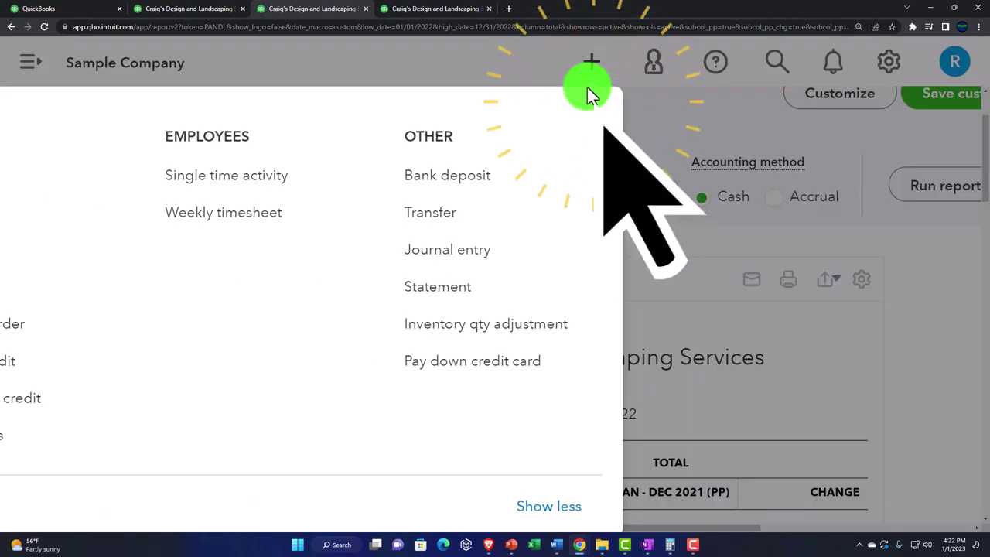
key("ctrl+minus")
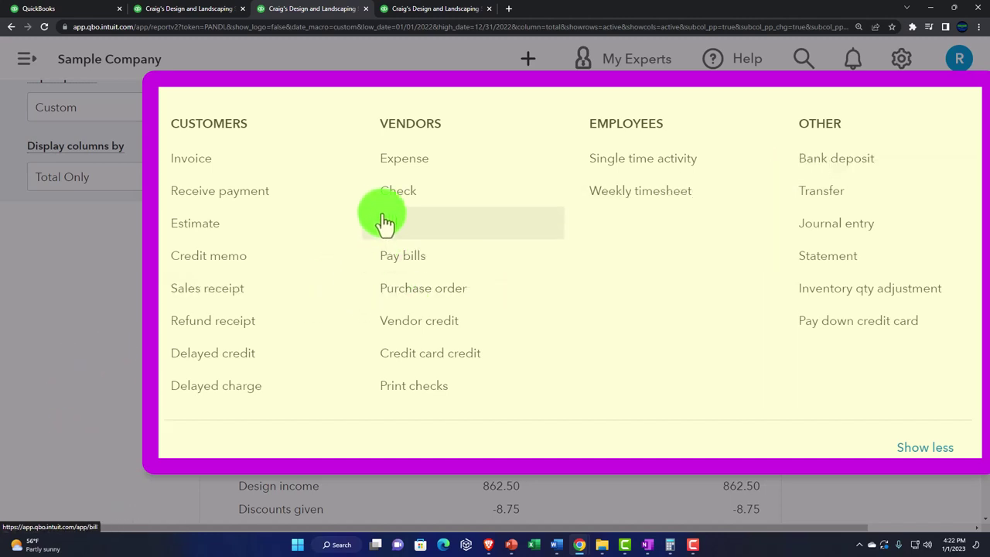
left_click(65, 255)
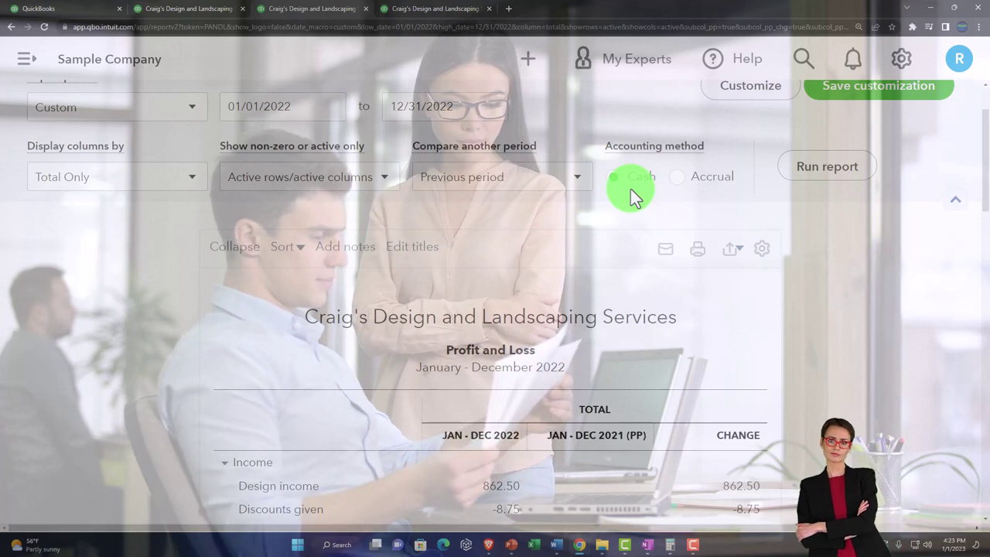
Run the Profit and Loss report again on the cash basis and go down to its net income.
left_click(630, 189)
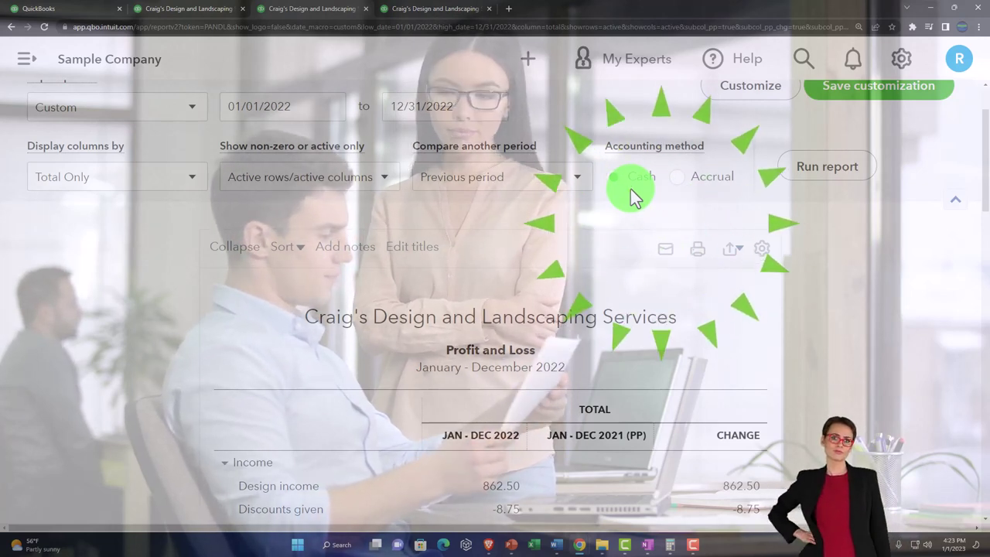
left_click(832, 172)
scroll(816, 315, "down", 5)
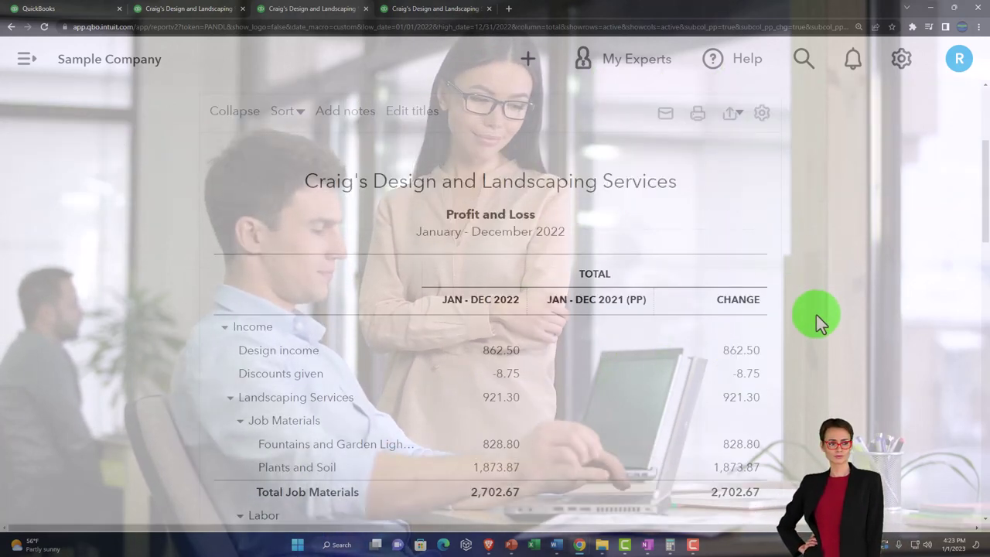
scroll(816, 314, "down", 10)
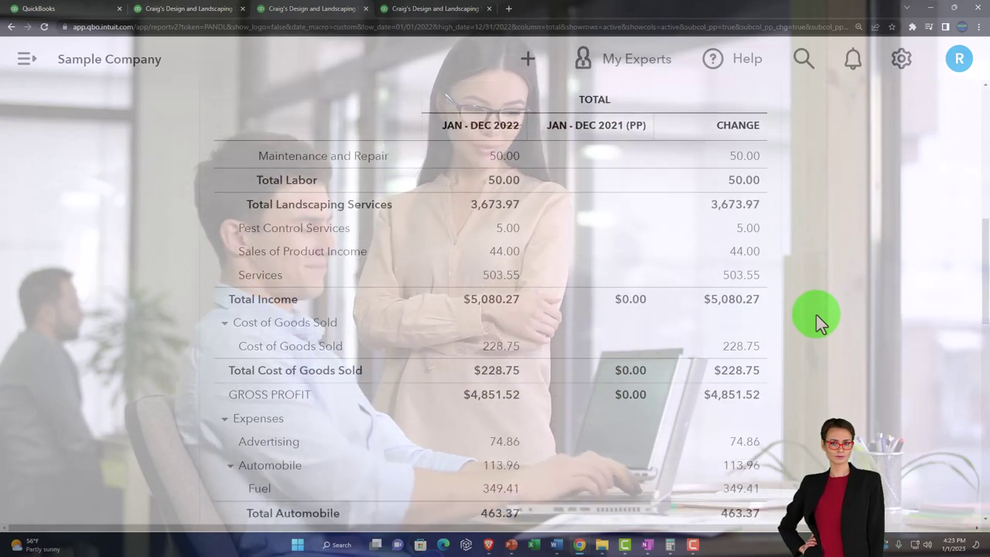
scroll(816, 314, "down", 6)
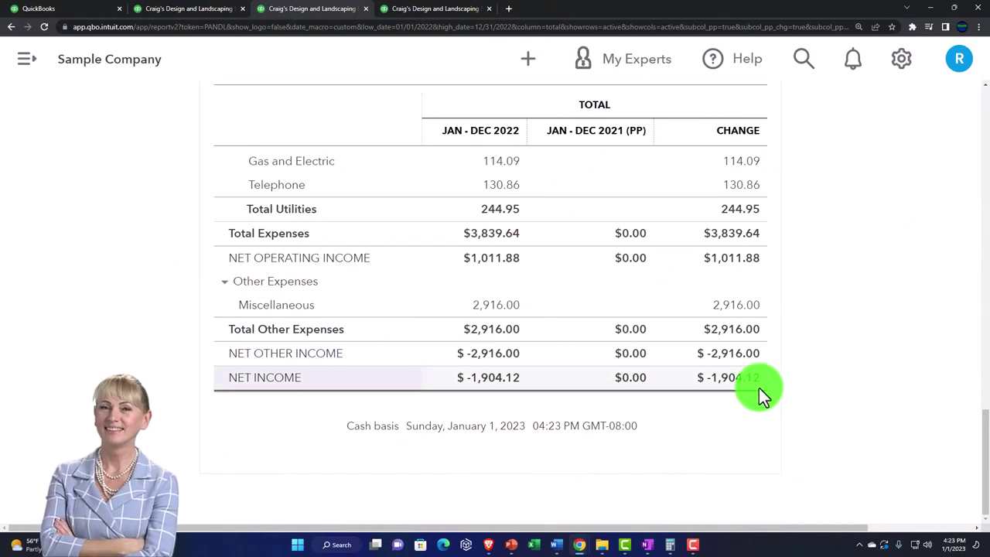
Review the Statement of Cash Flows from operating through financing activities, and return to the Profit and Loss report.
left_click(442, 13)
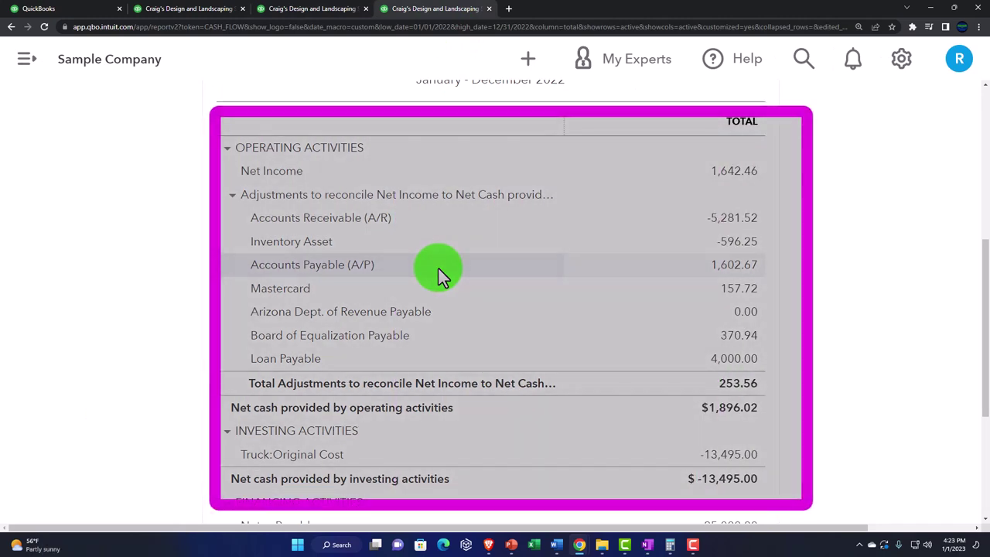
scroll(438, 269, "down", 2)
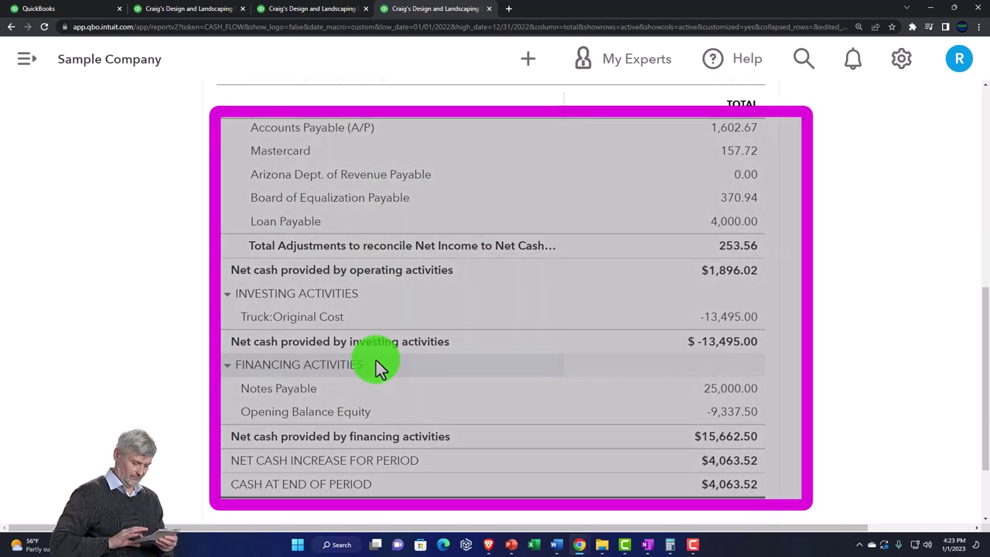
scroll(376, 360, "up", 4)
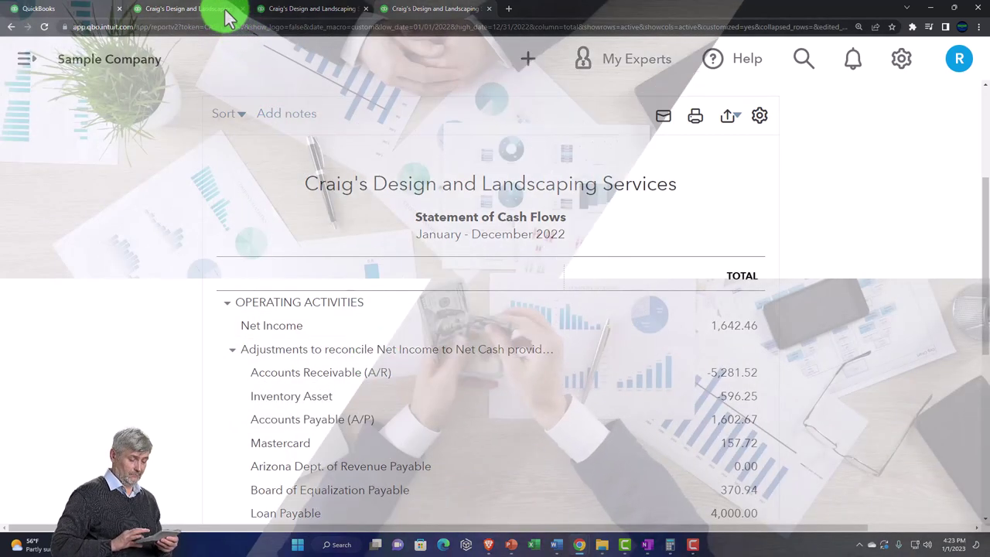
left_click(225, 14)
left_click(280, 17)
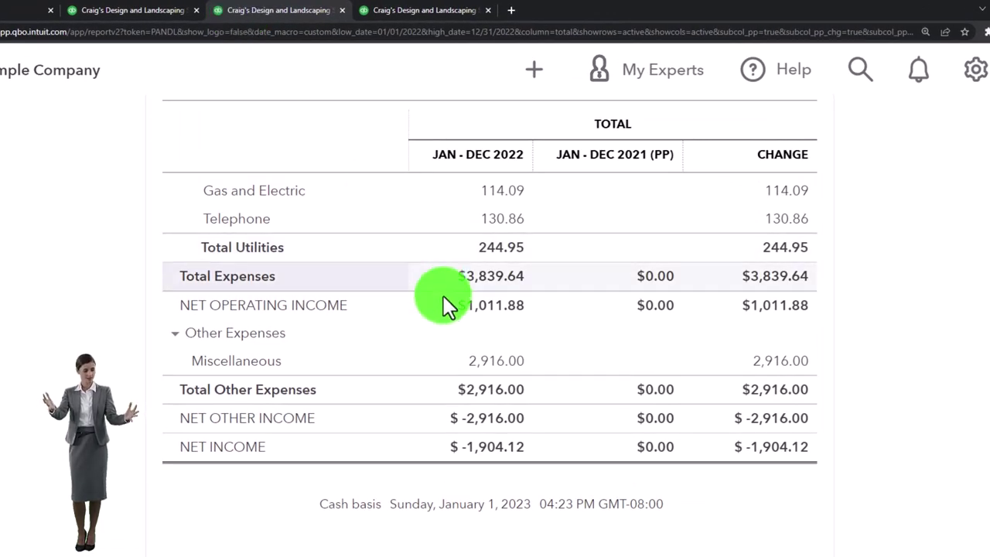
Go up the cash-basis Profit and Loss, examine the bill-related vendor forms among the new transaction types, and close the list.
scroll(443, 294, "up", 10)
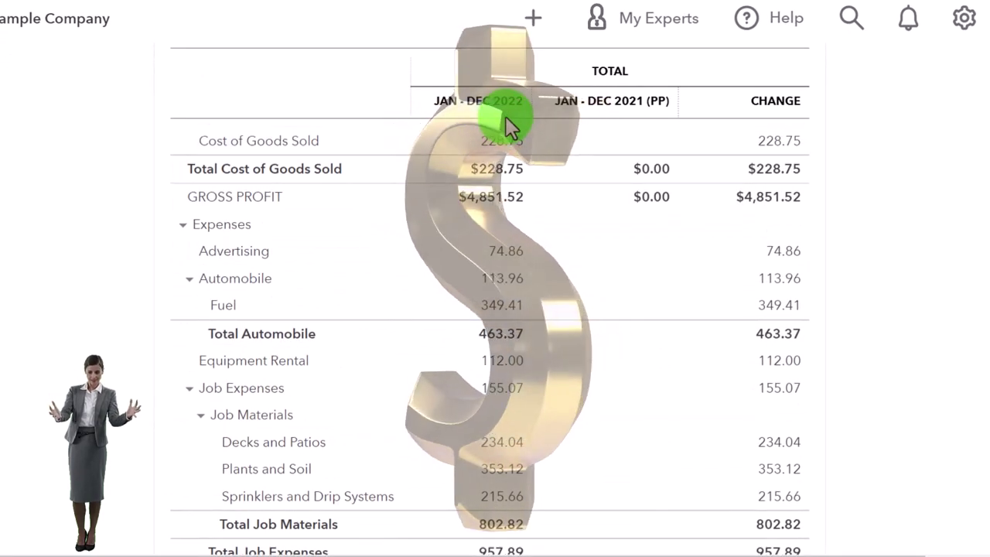
scroll(511, 100, "up", 2)
left_click(533, 31)
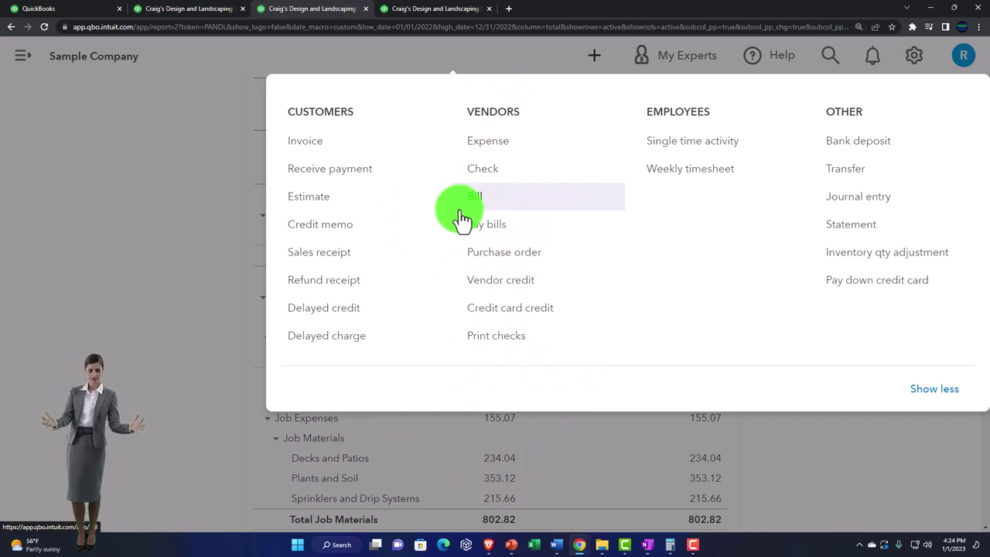
left_click(462, 212)
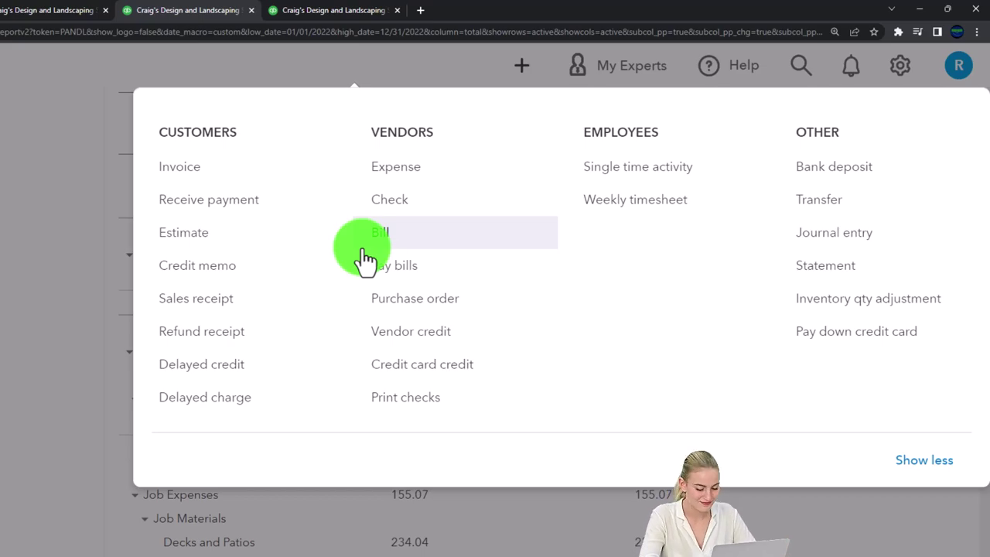
left_click(11, 296)
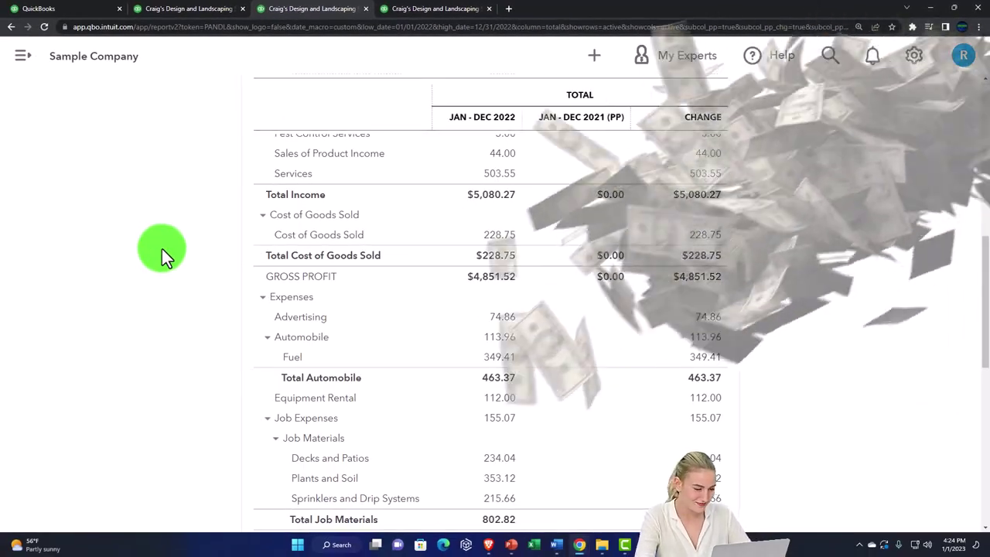